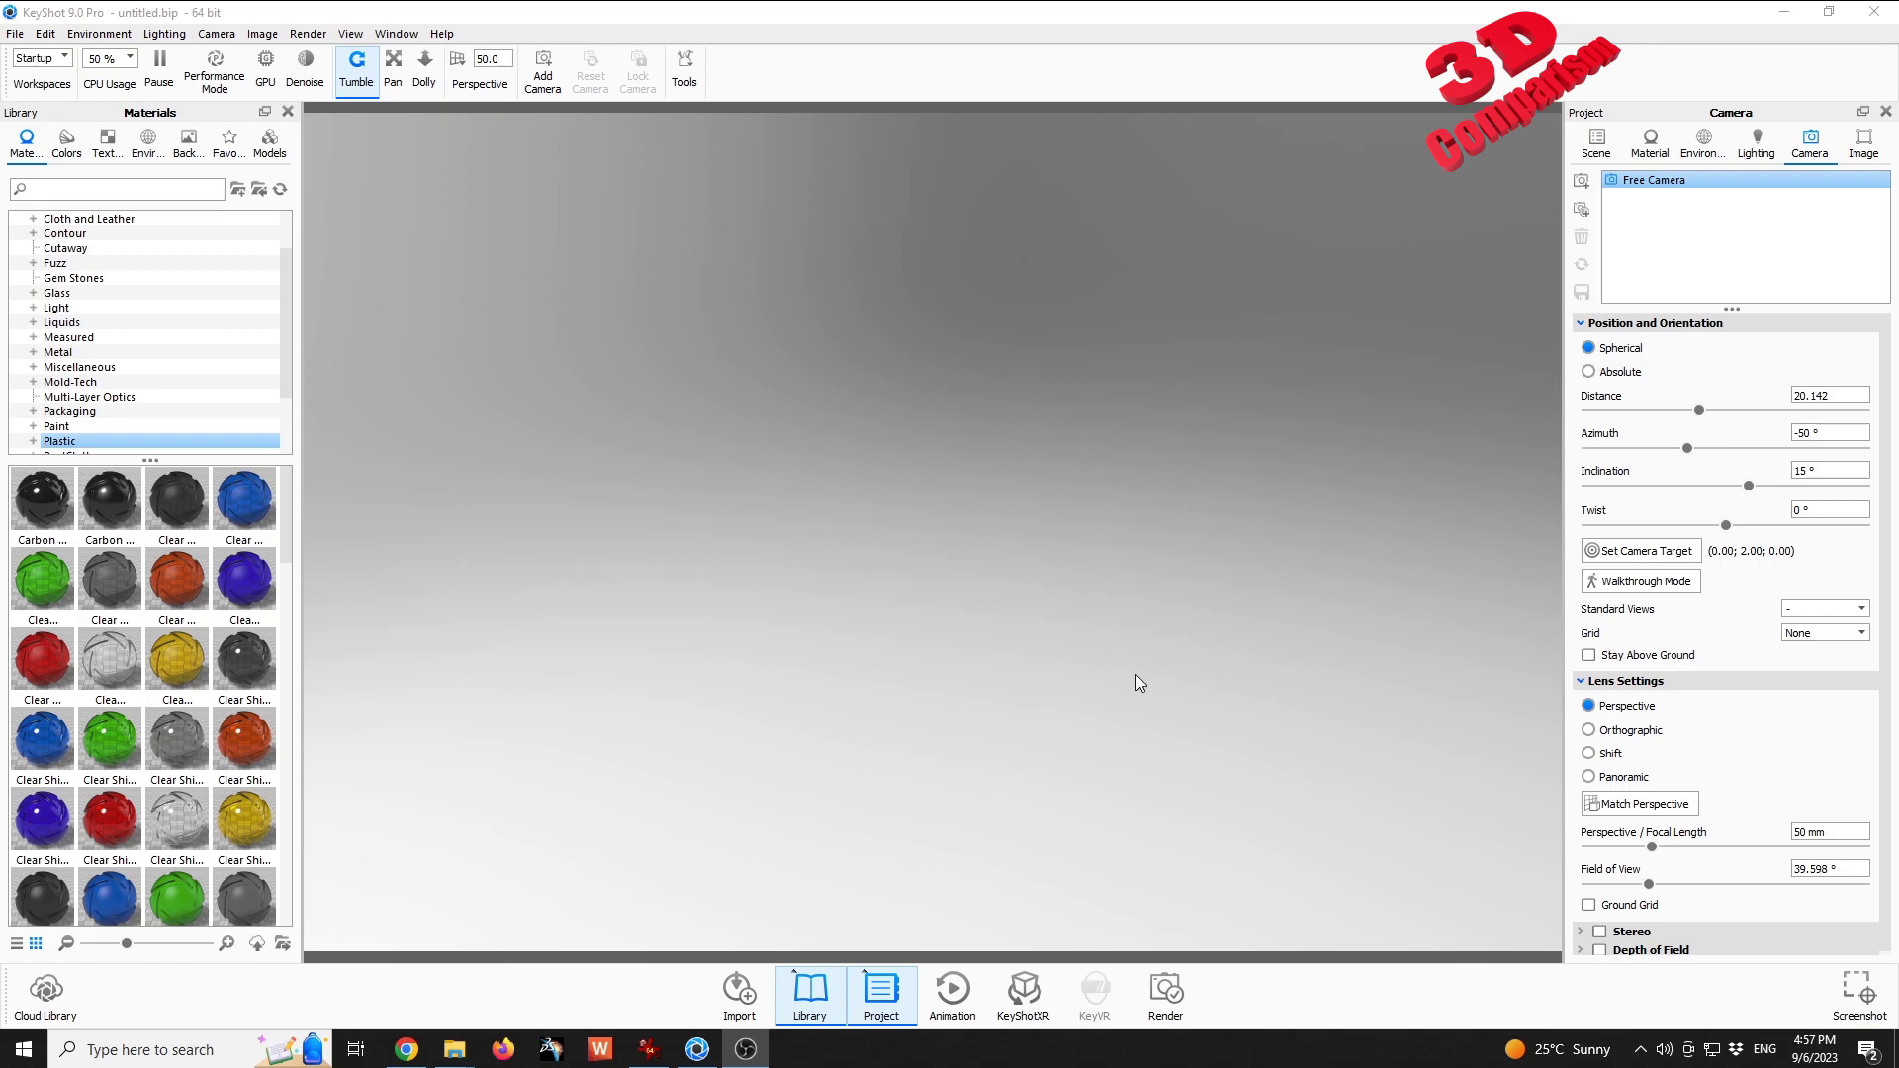
View the dining-table JPEG in IrfanView, then return to the empty untitled KeyShot scene.
click(922, 596)
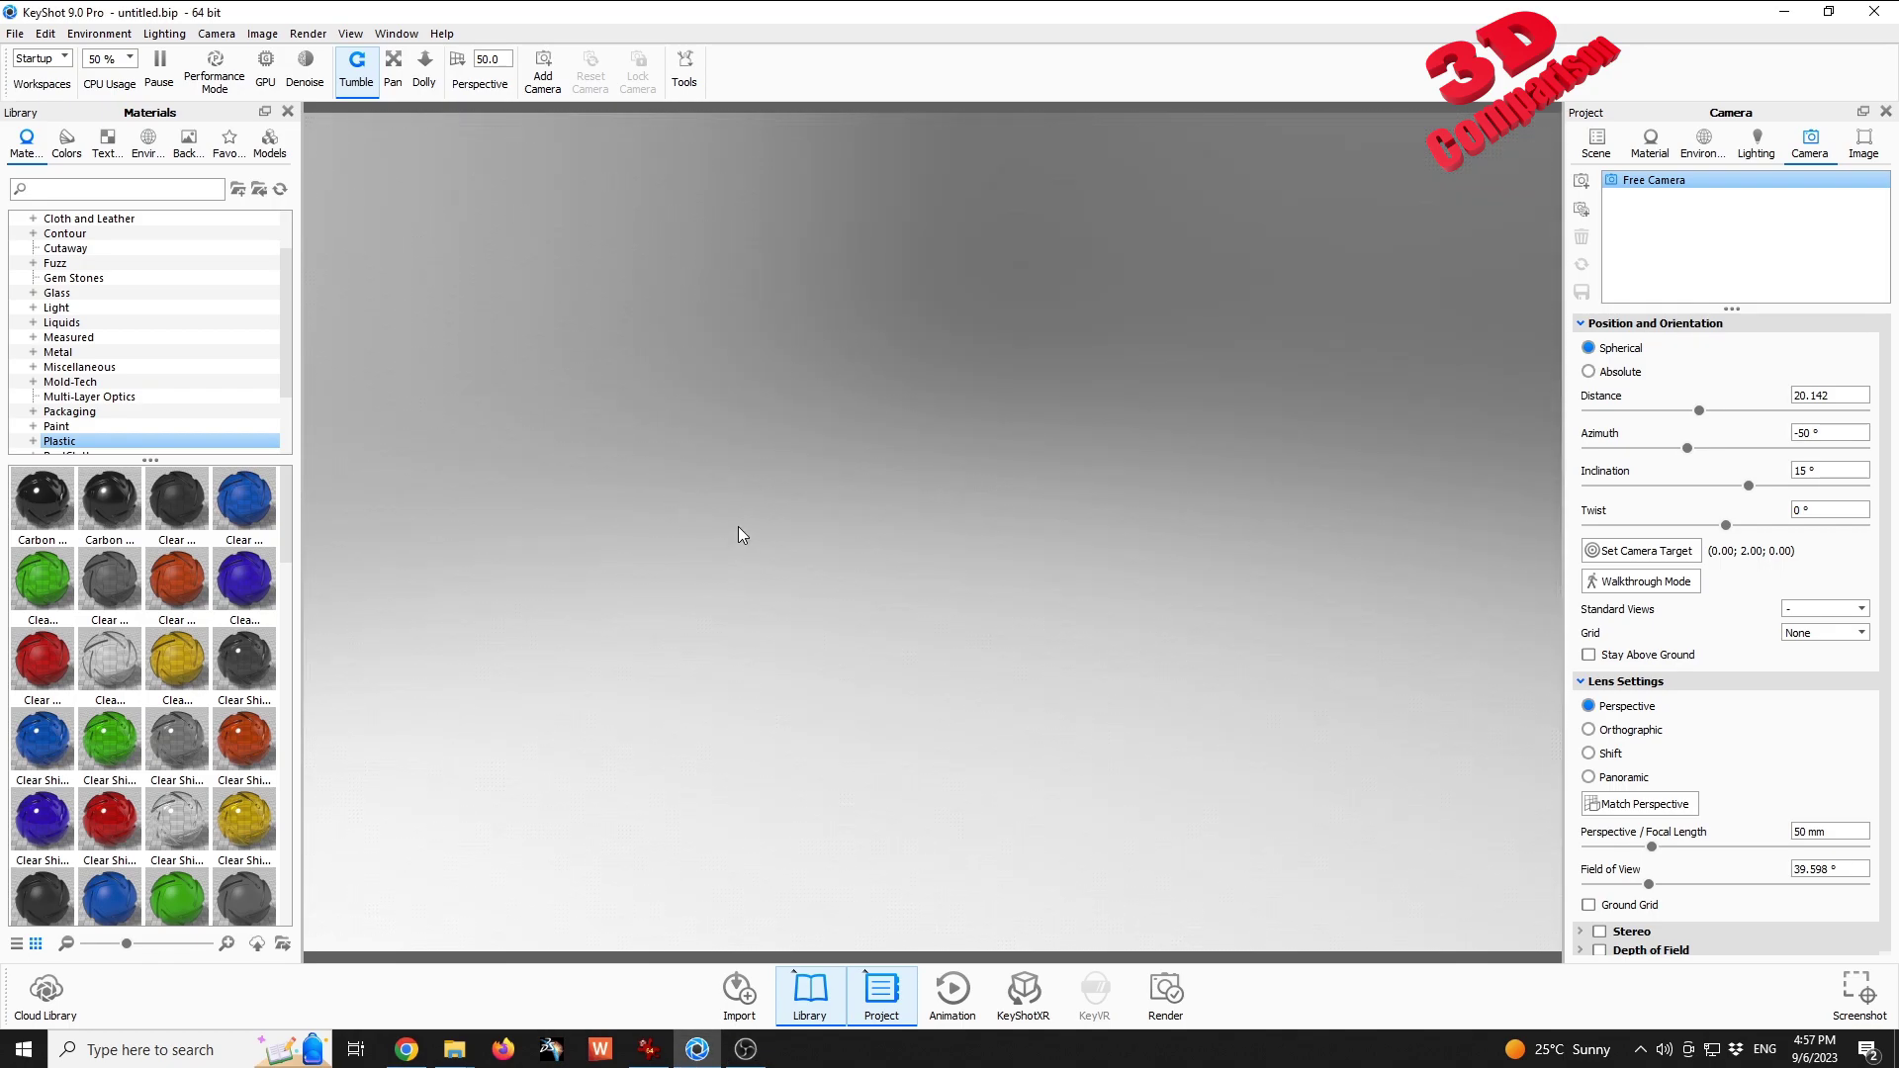
key(alt+Tab)
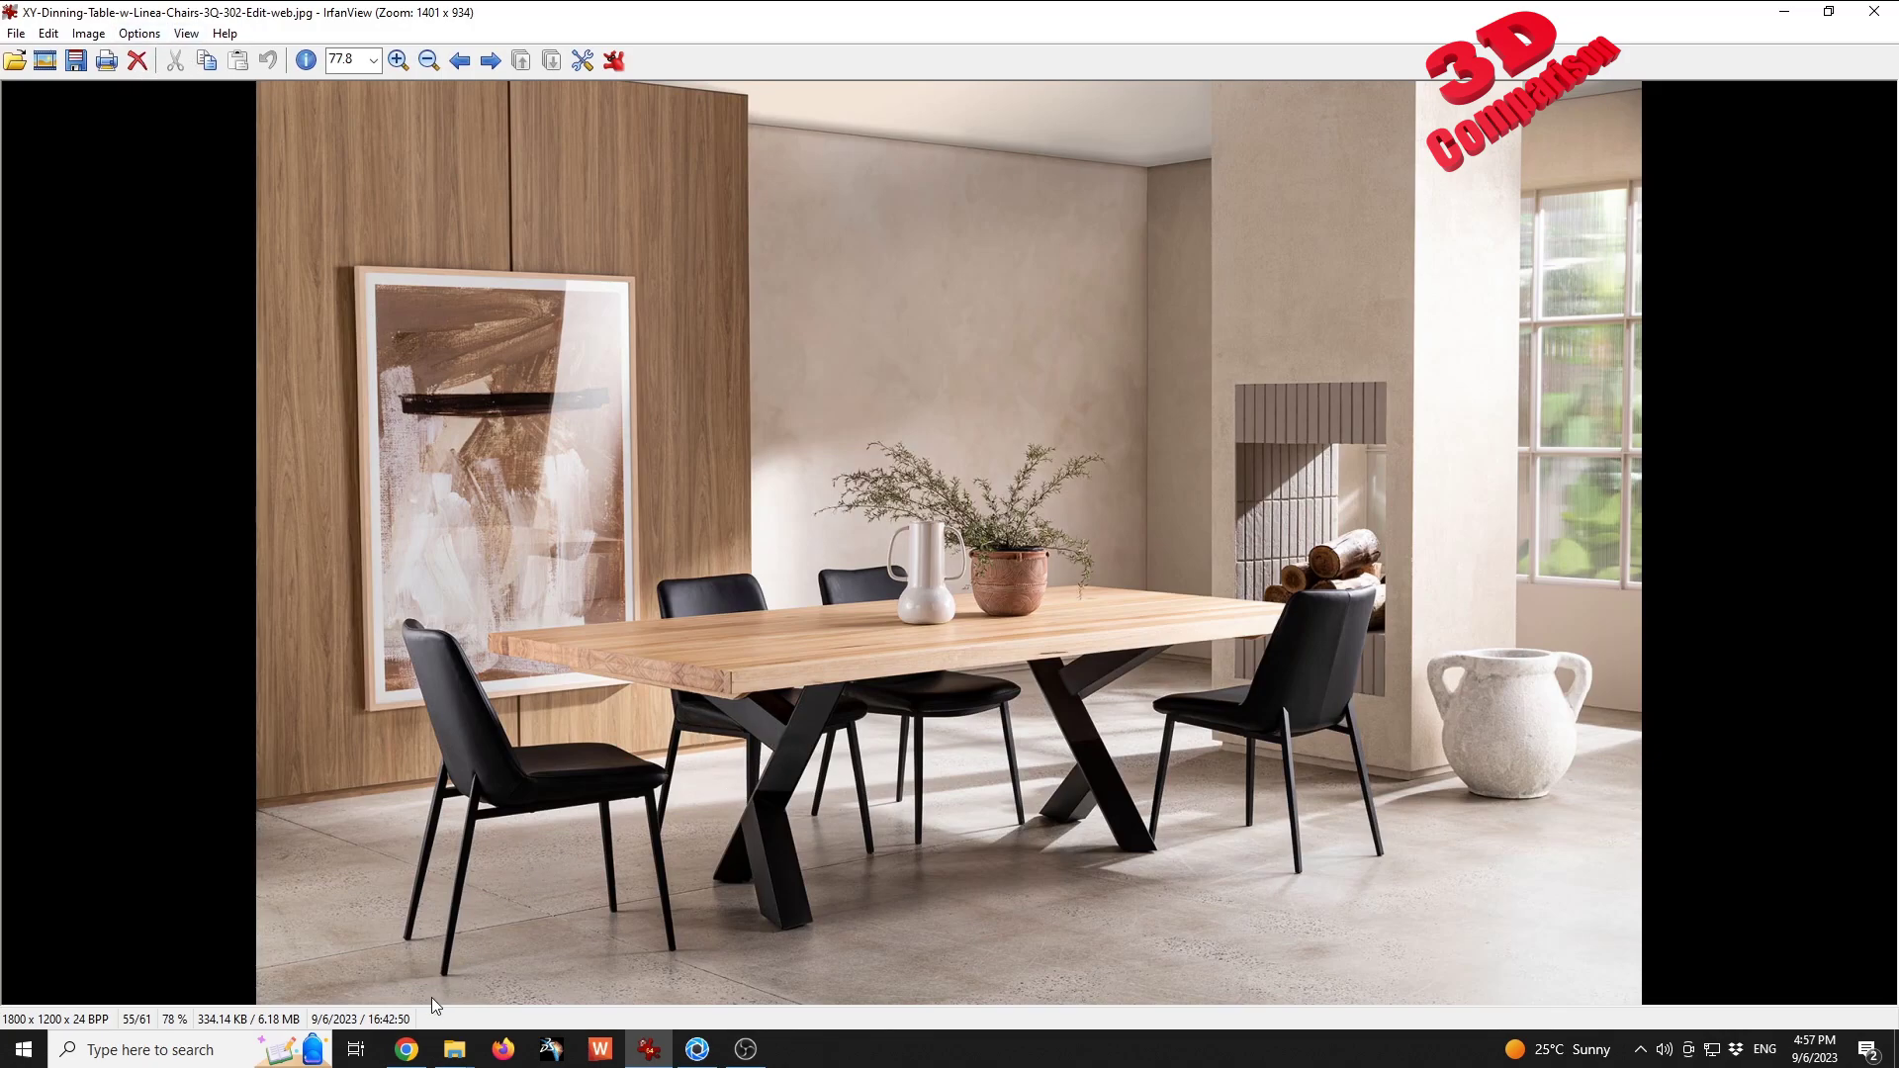
mouse_move(754, 1056)
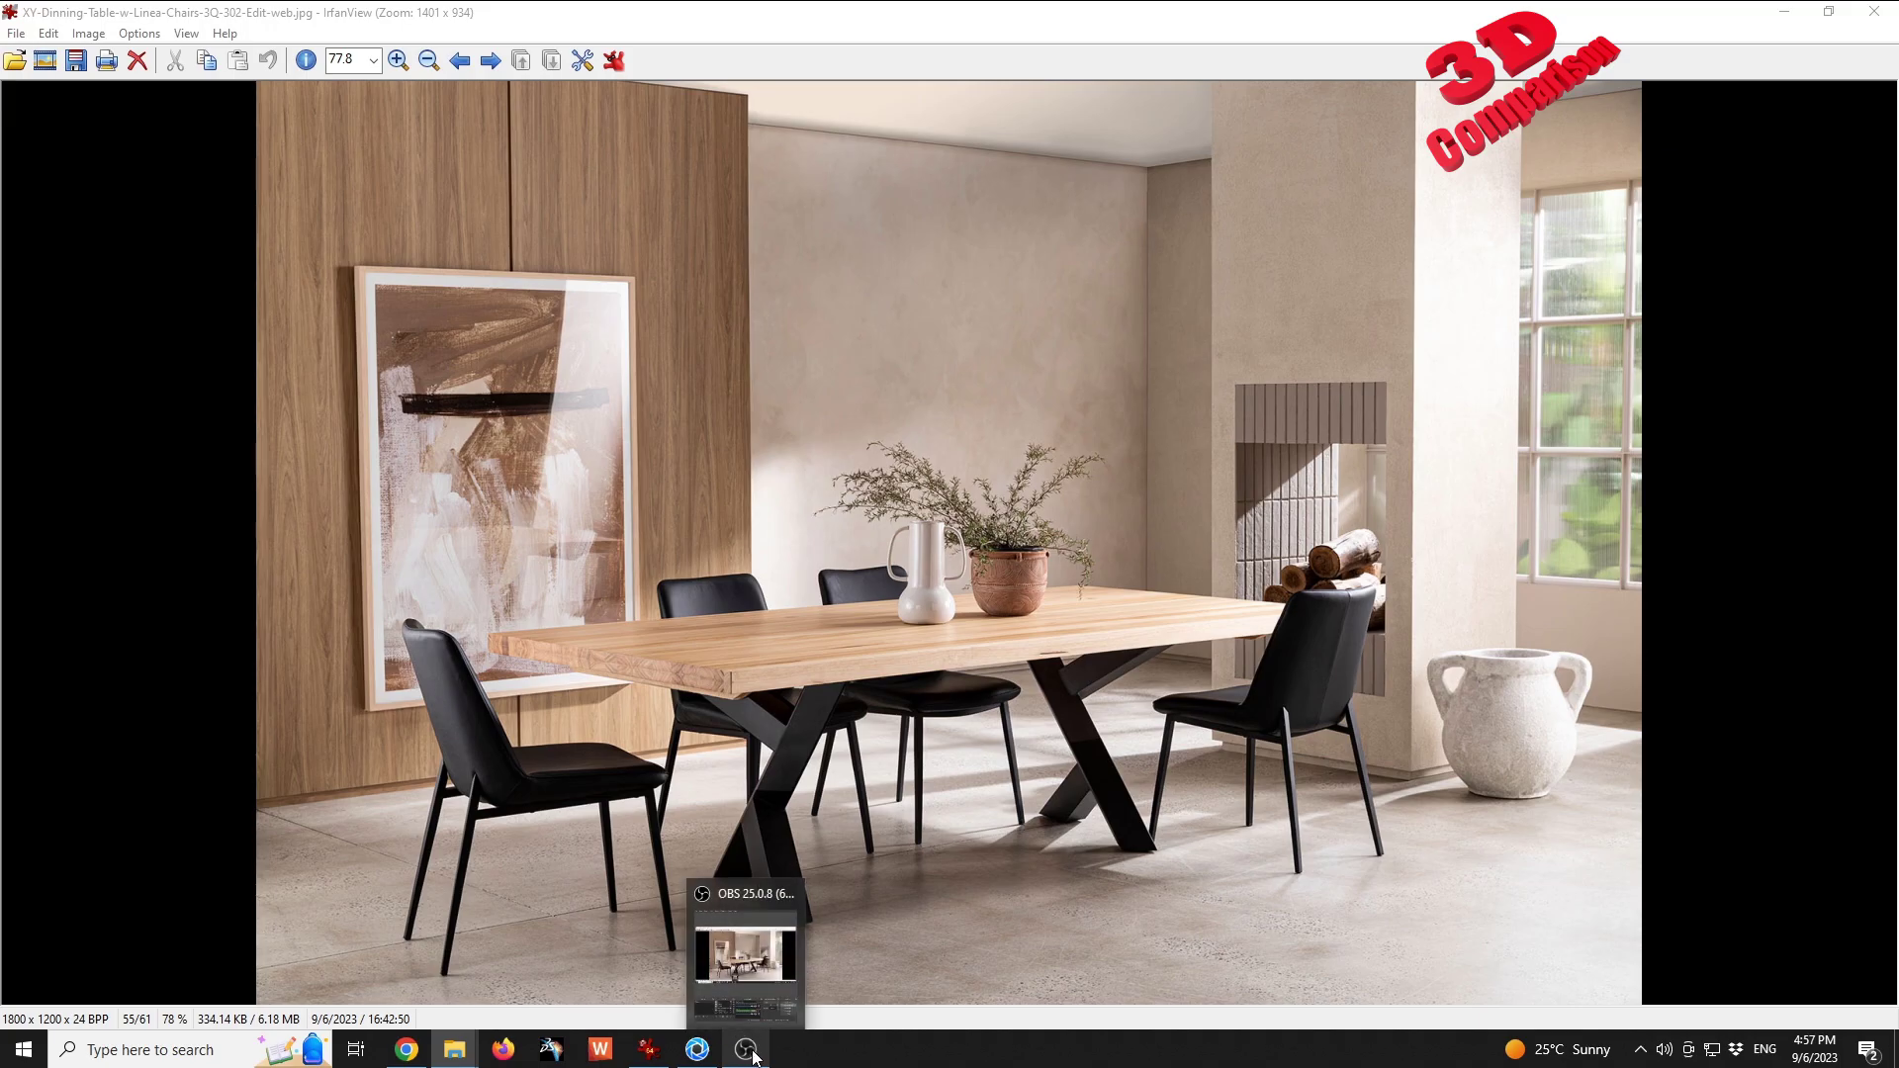
key(alt+Tab)
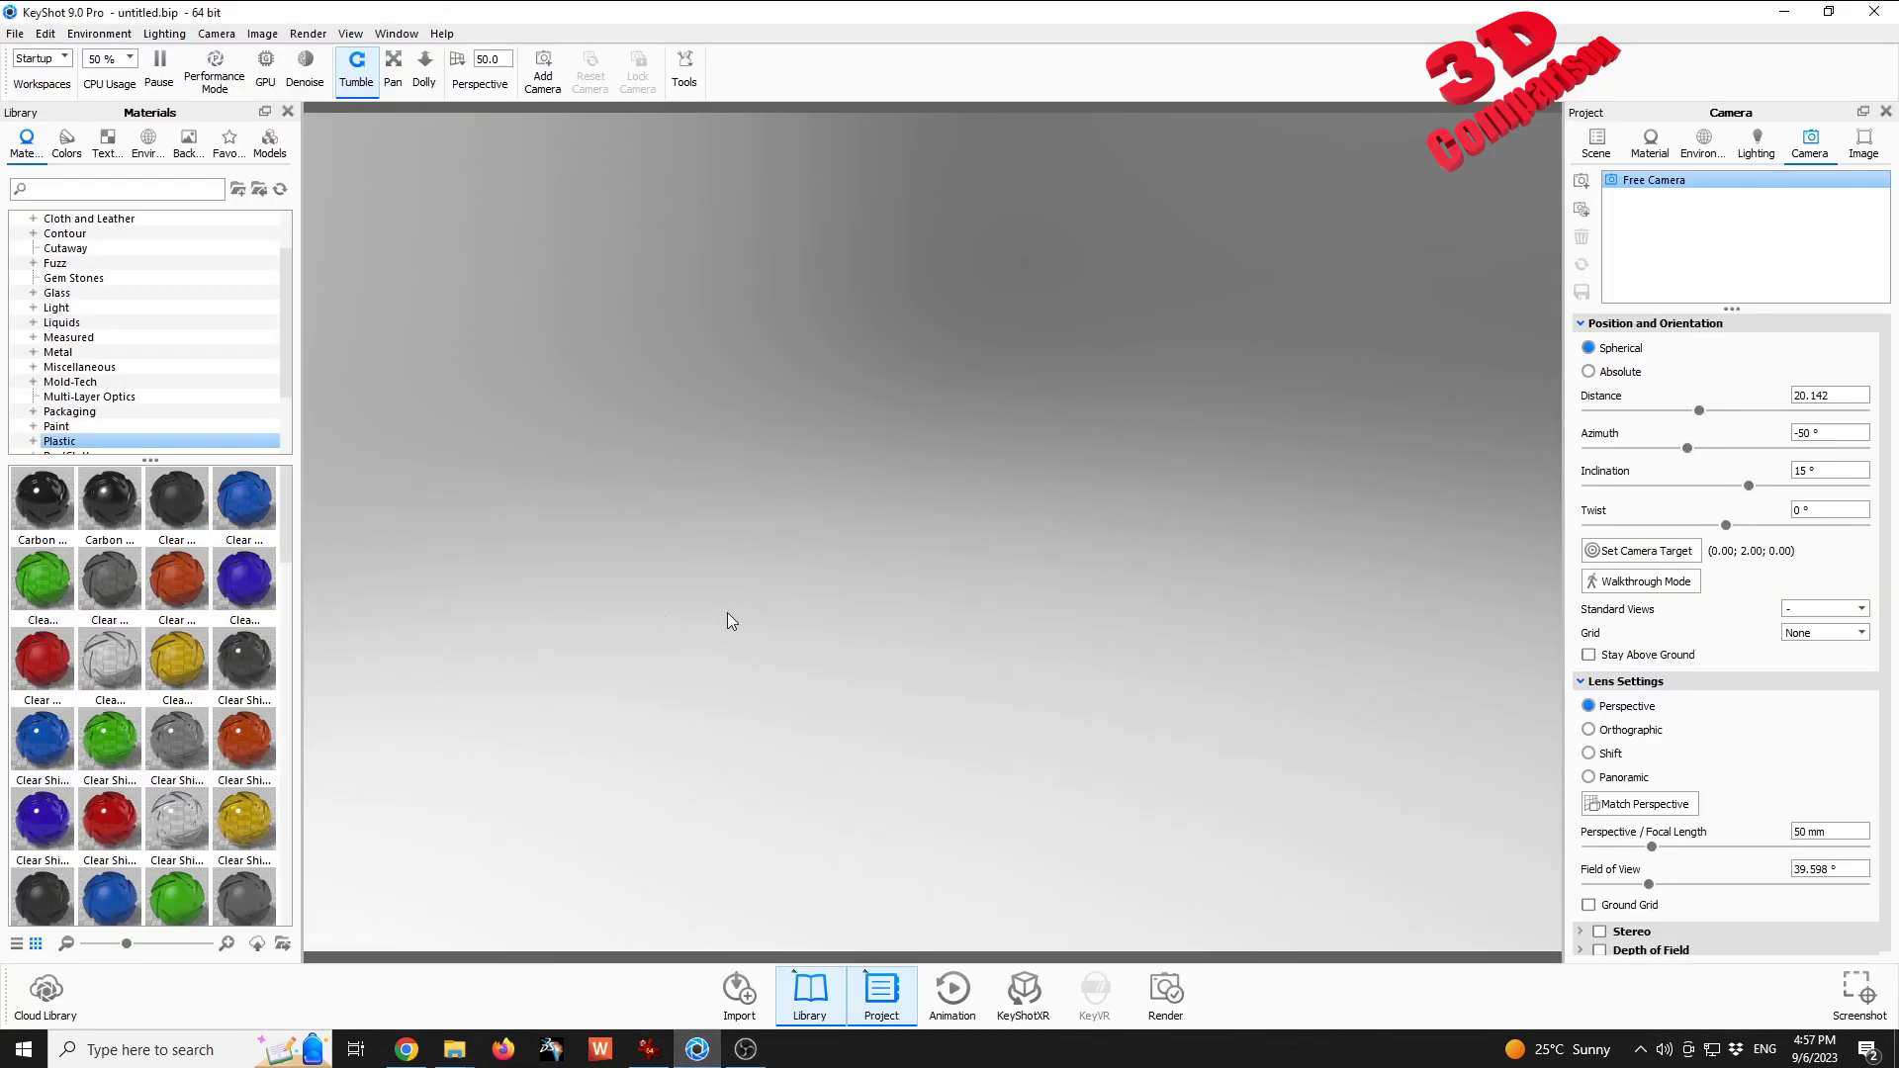
Set the dining-room photo as the backplate and show the Old Iron Toy Airplane in Models.
drag(729, 621, 1009, 692)
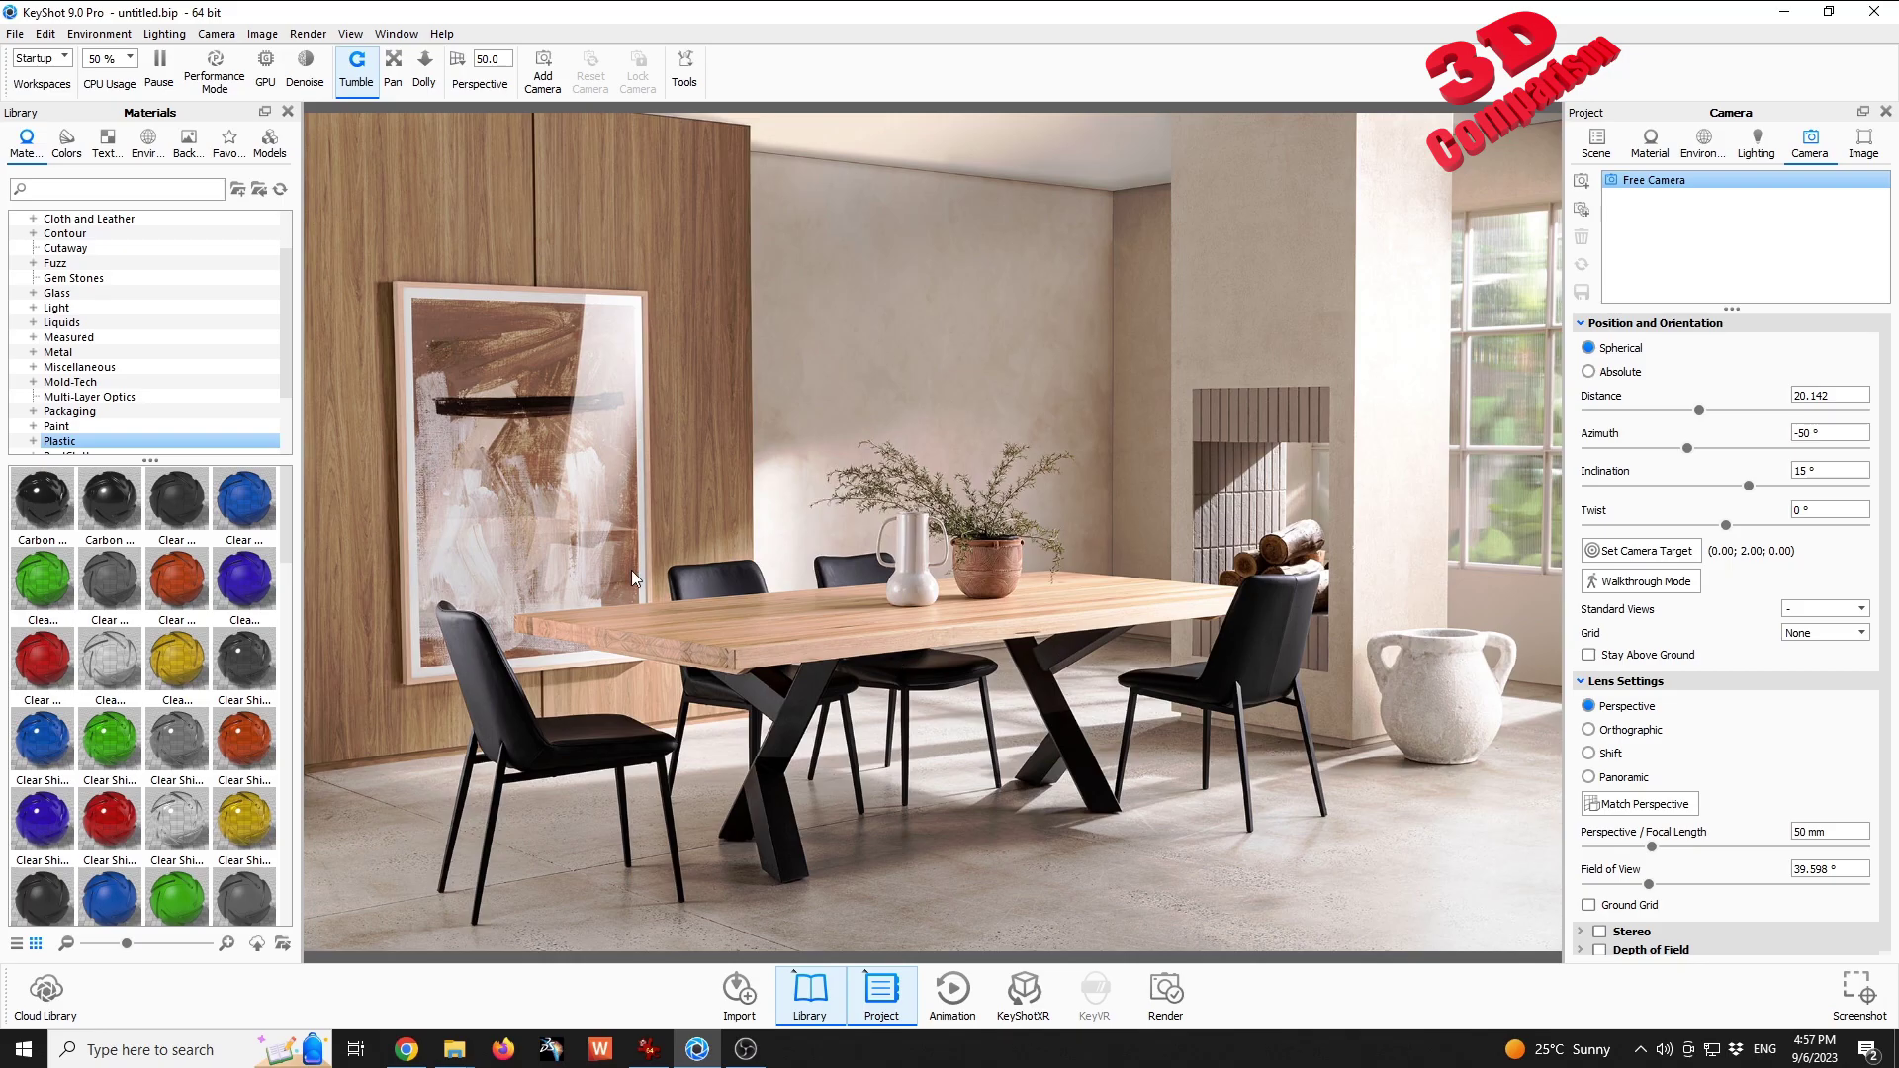
click(271, 146)
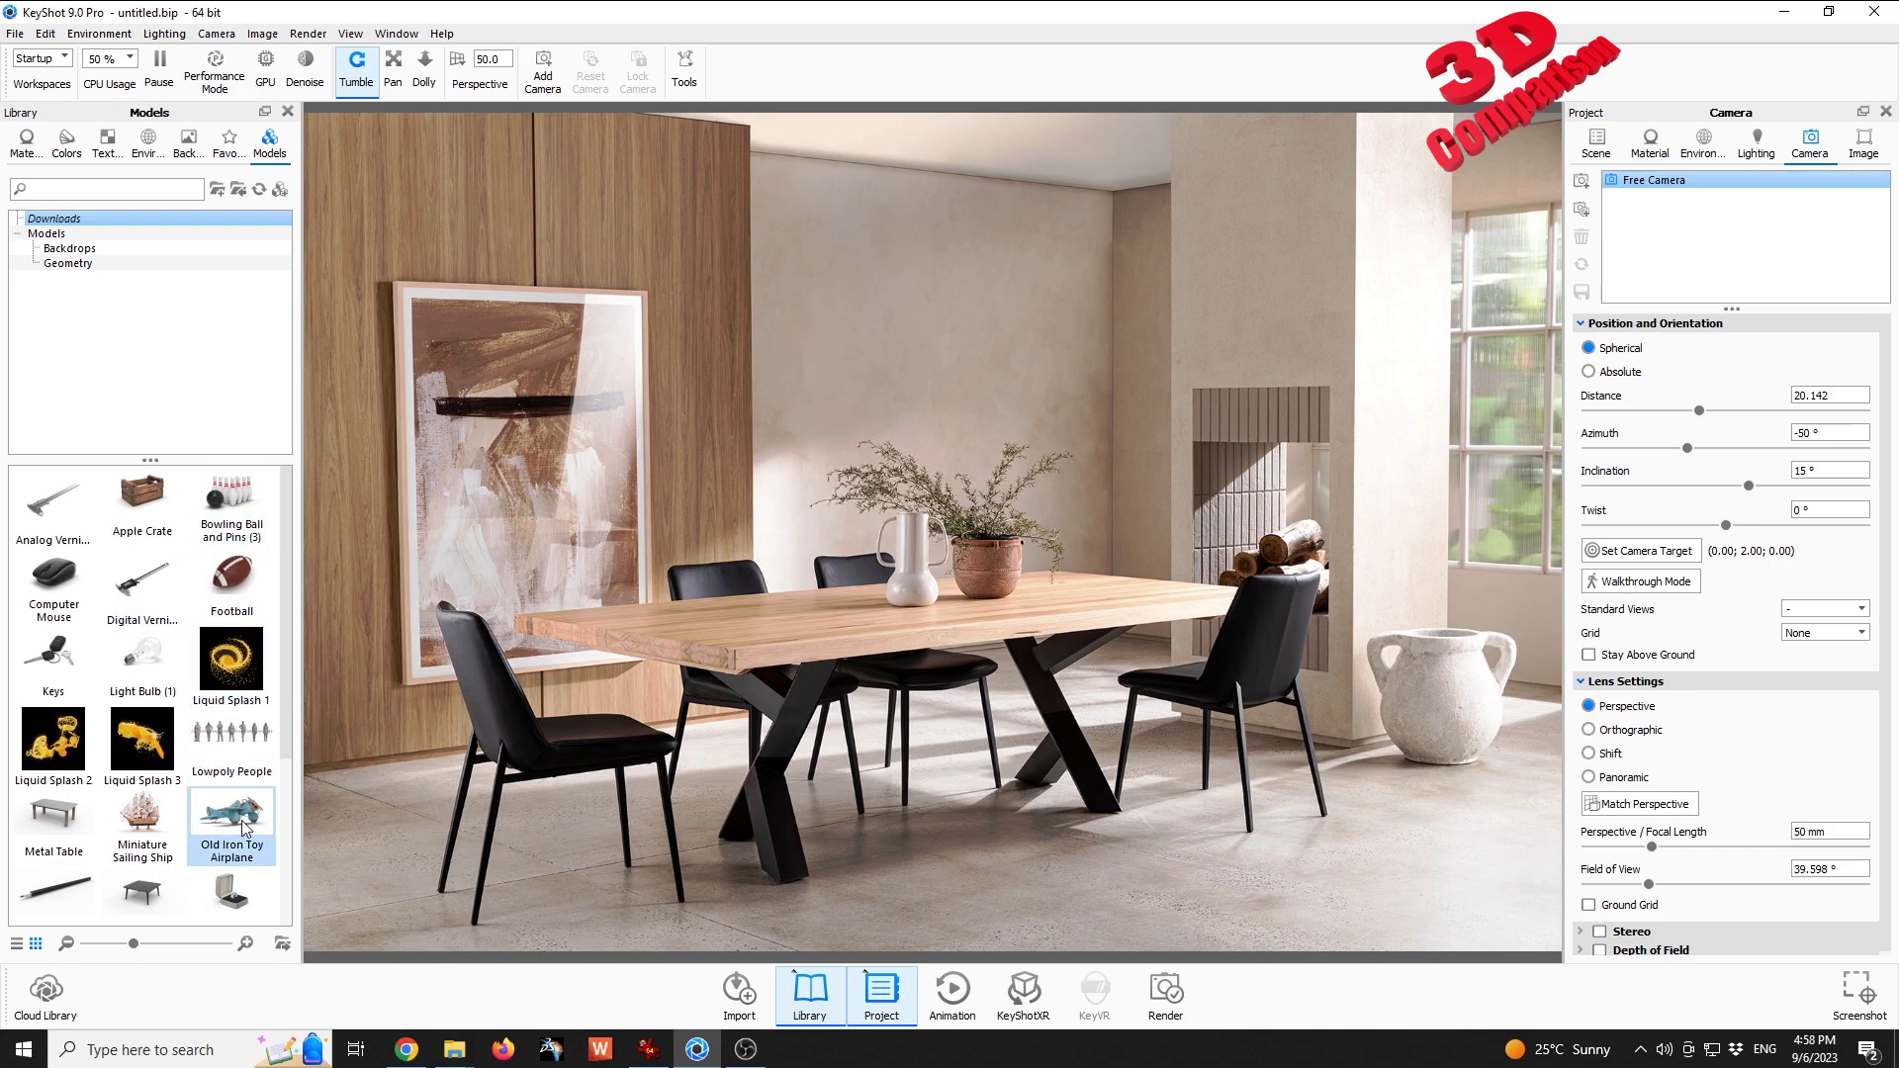
mouse_move(244, 823)
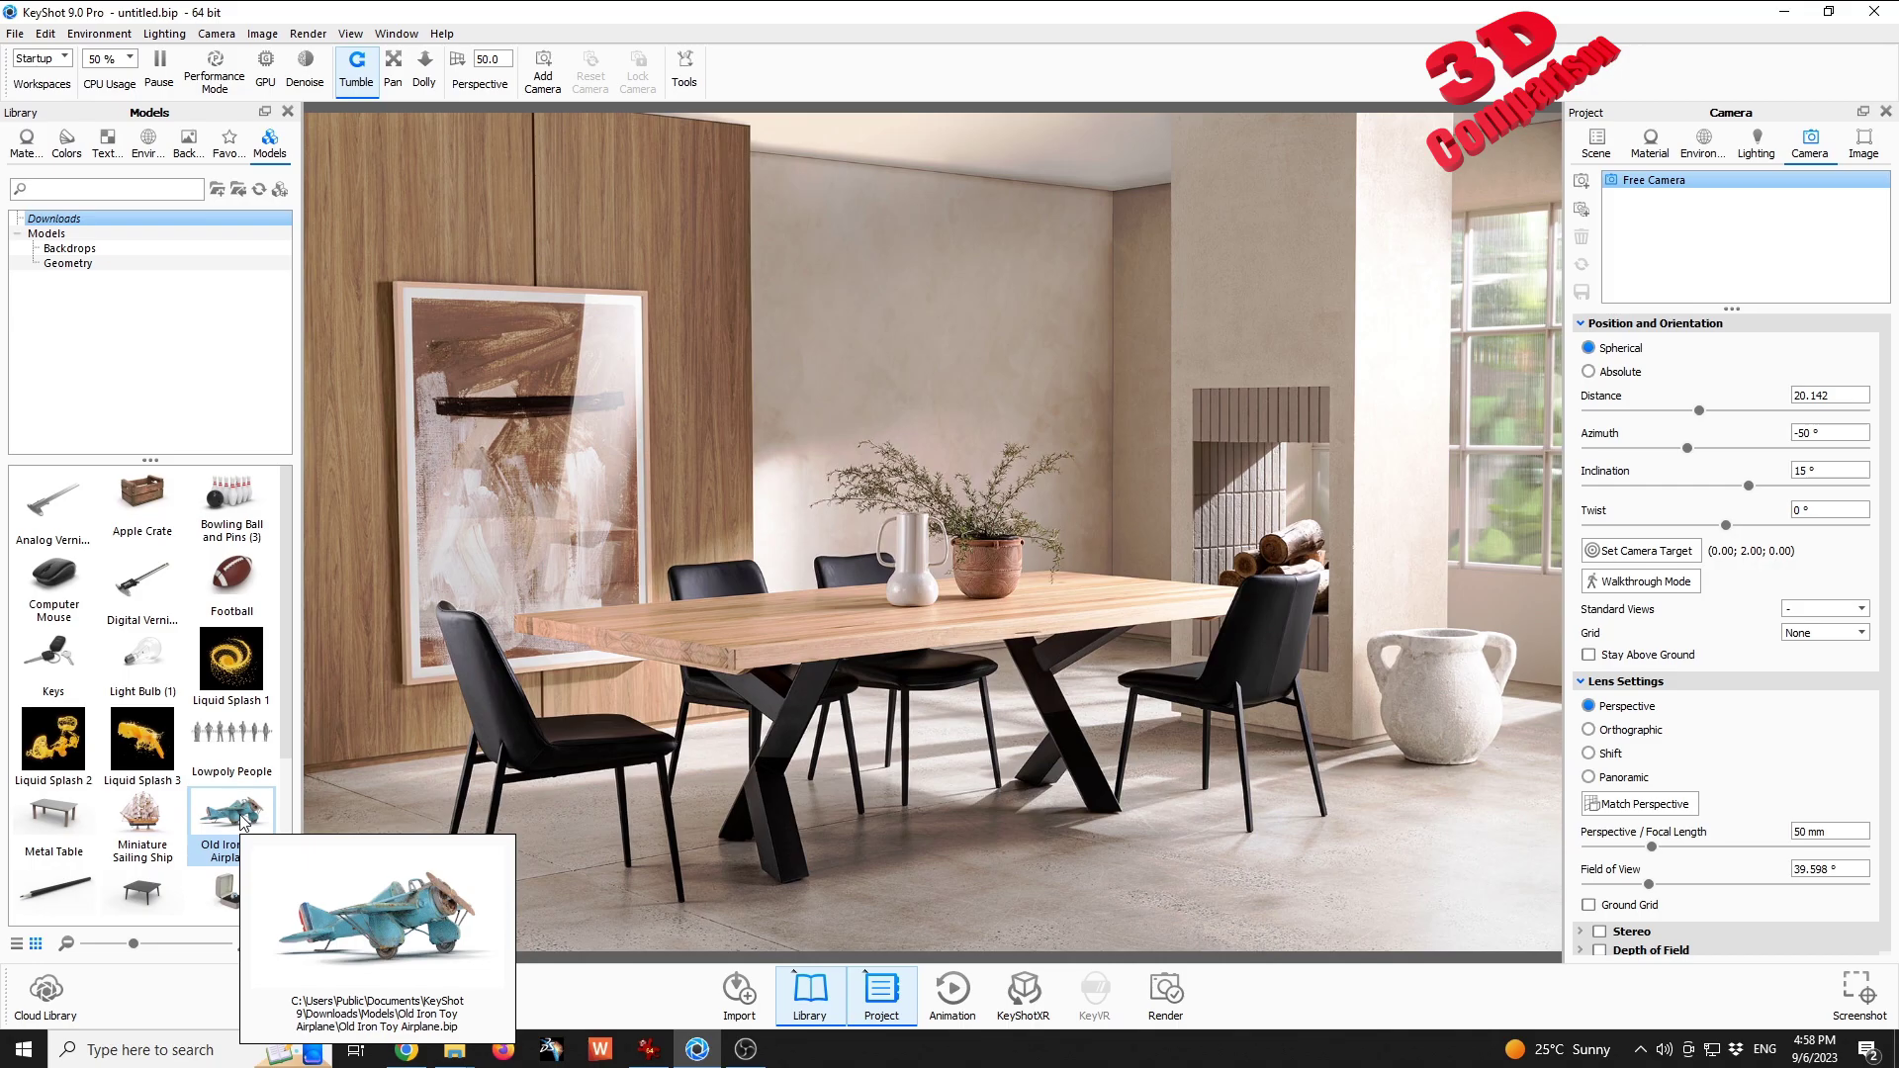
Import the Old Iron Toy Airplane, then dolly out, pan and lower it over the table's left end.
drag(244, 823, 714, 608)
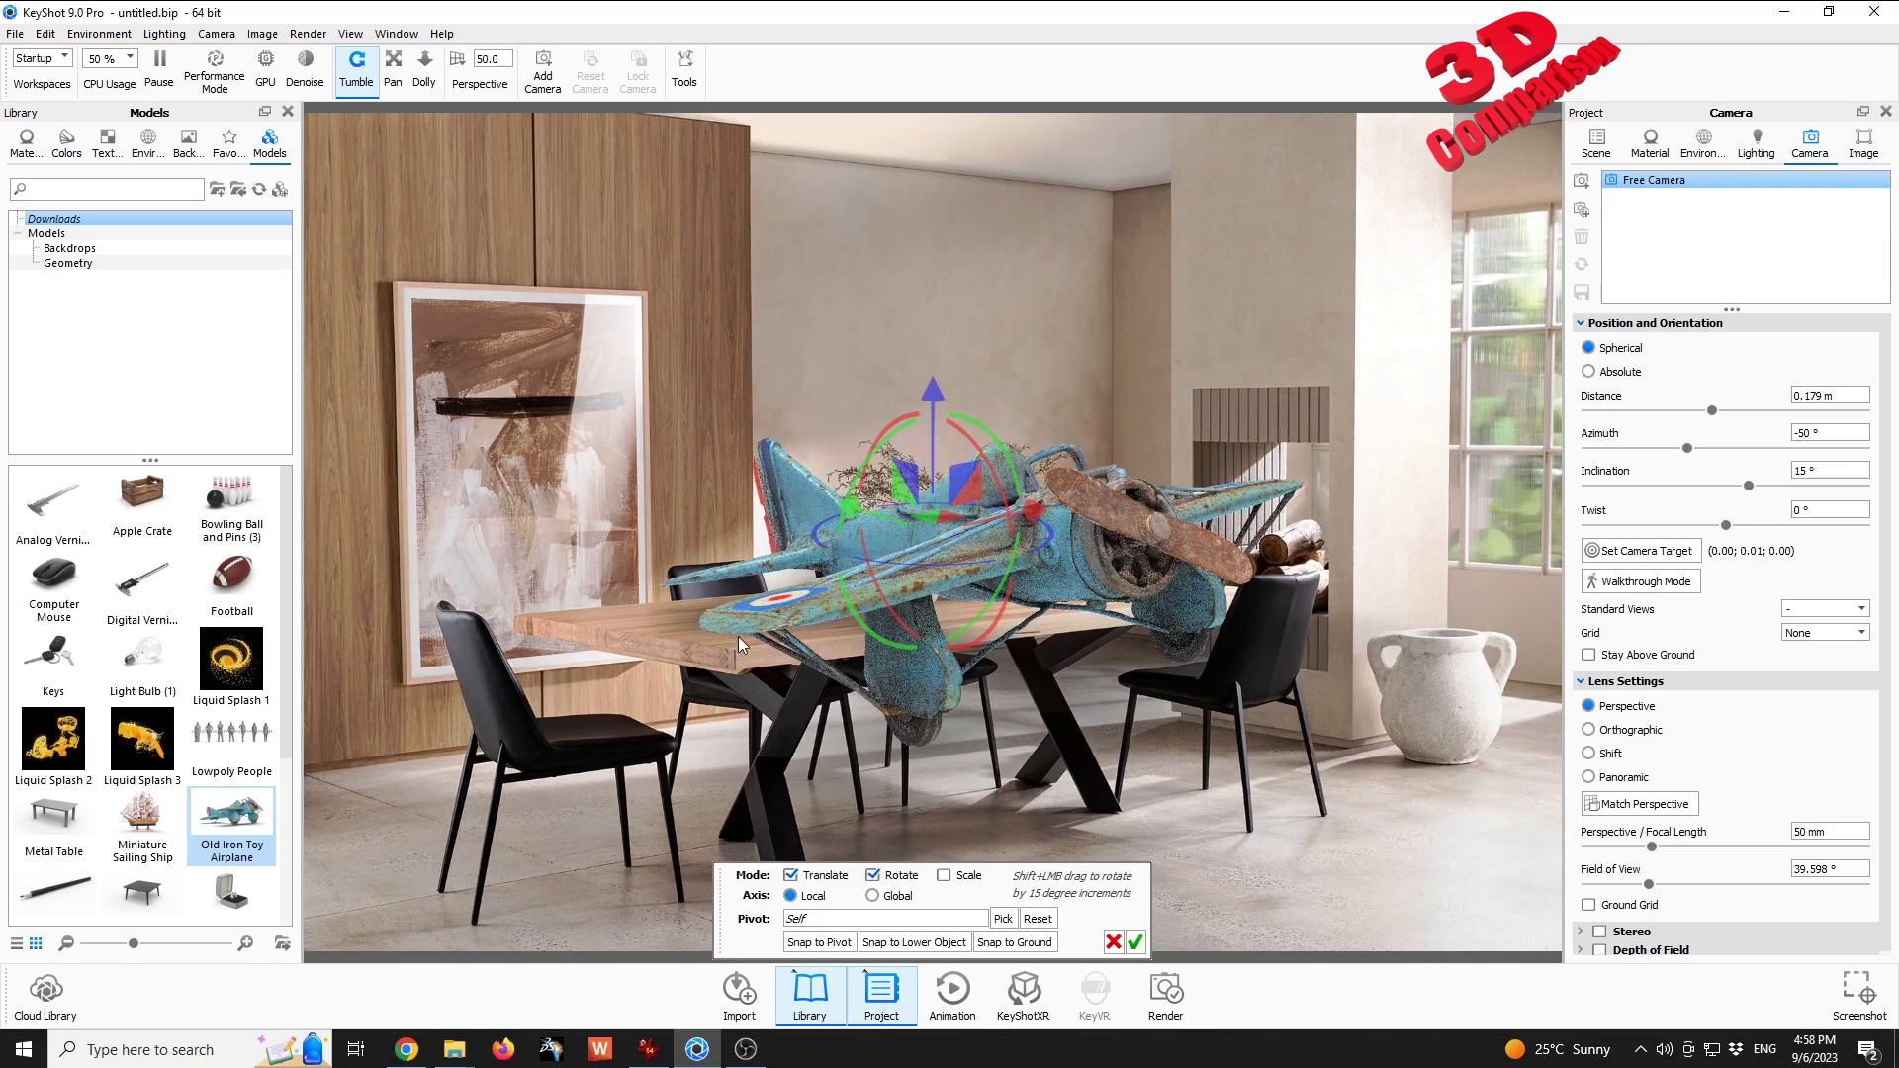
scroll(748, 633, down, 5)
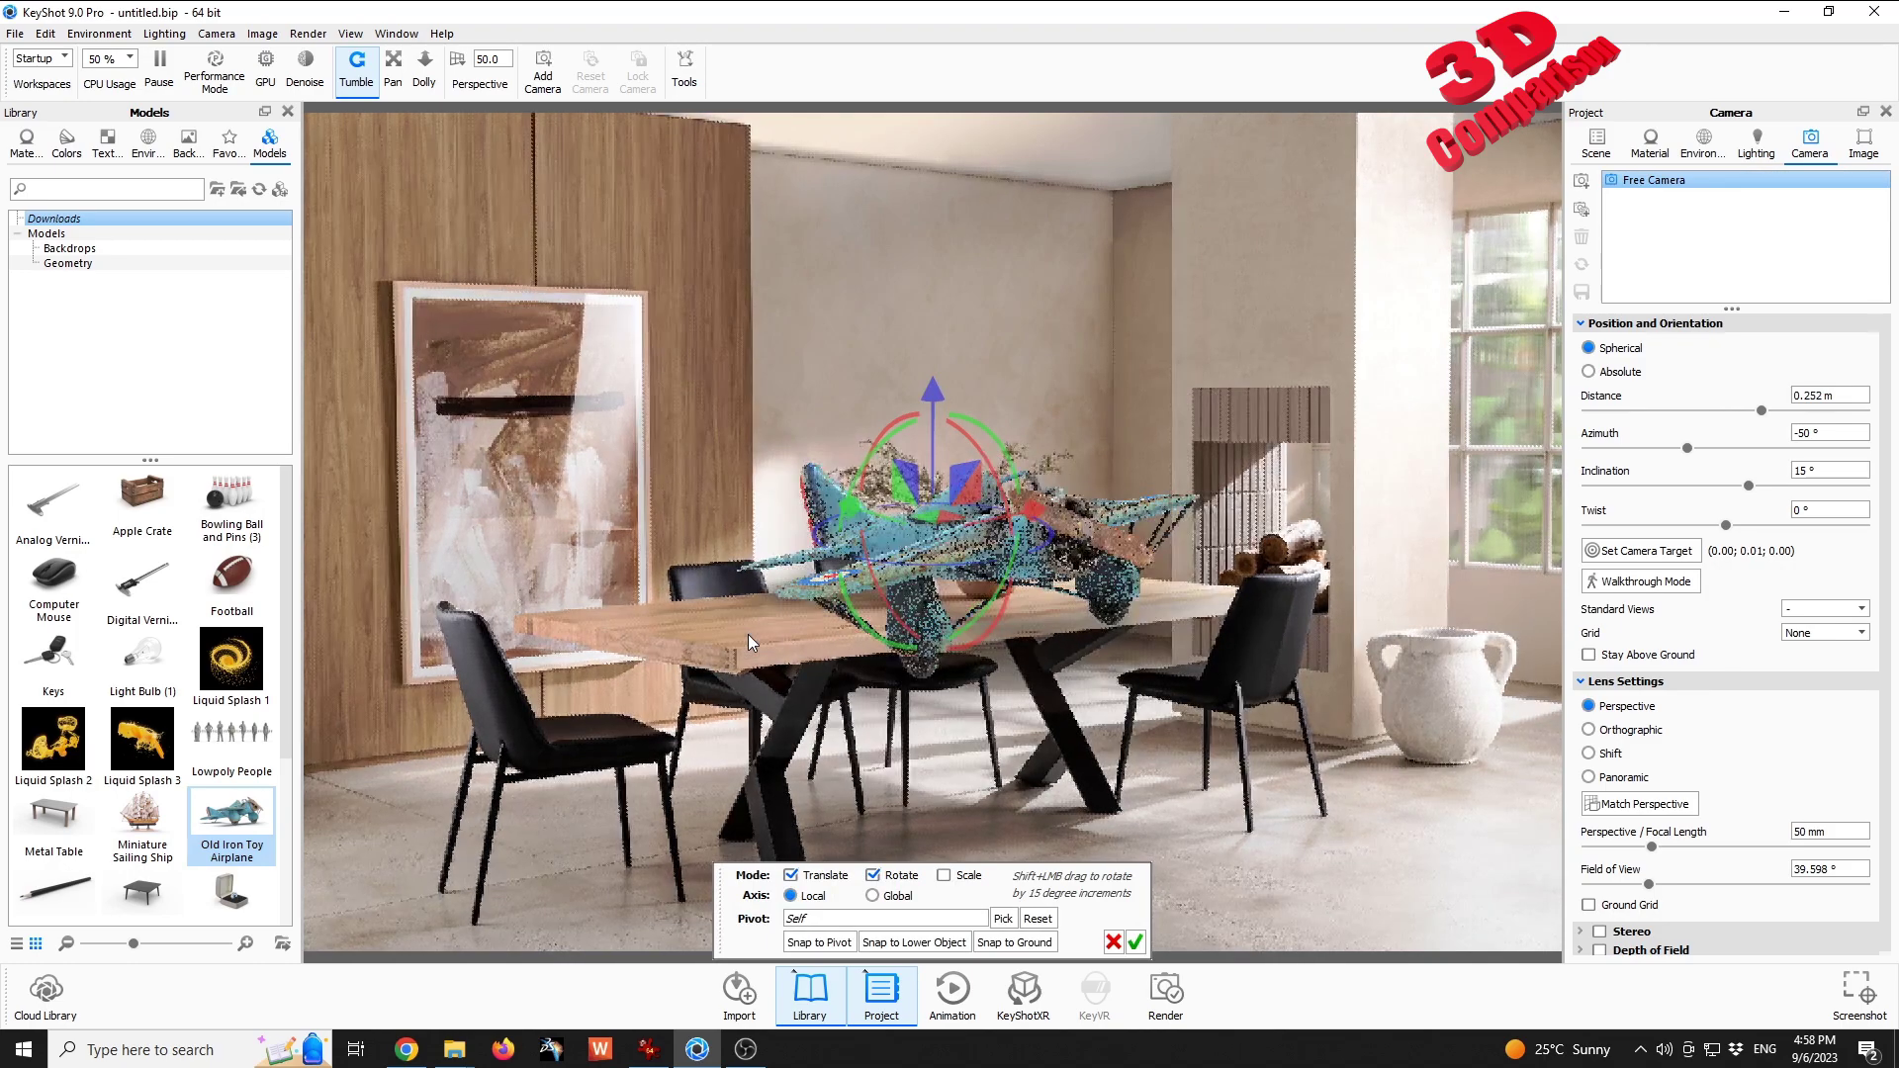
scroll(748, 633, down, 2)
middle_drag(758, 613, 492, 703)
scroll(633, 645, down, 6)
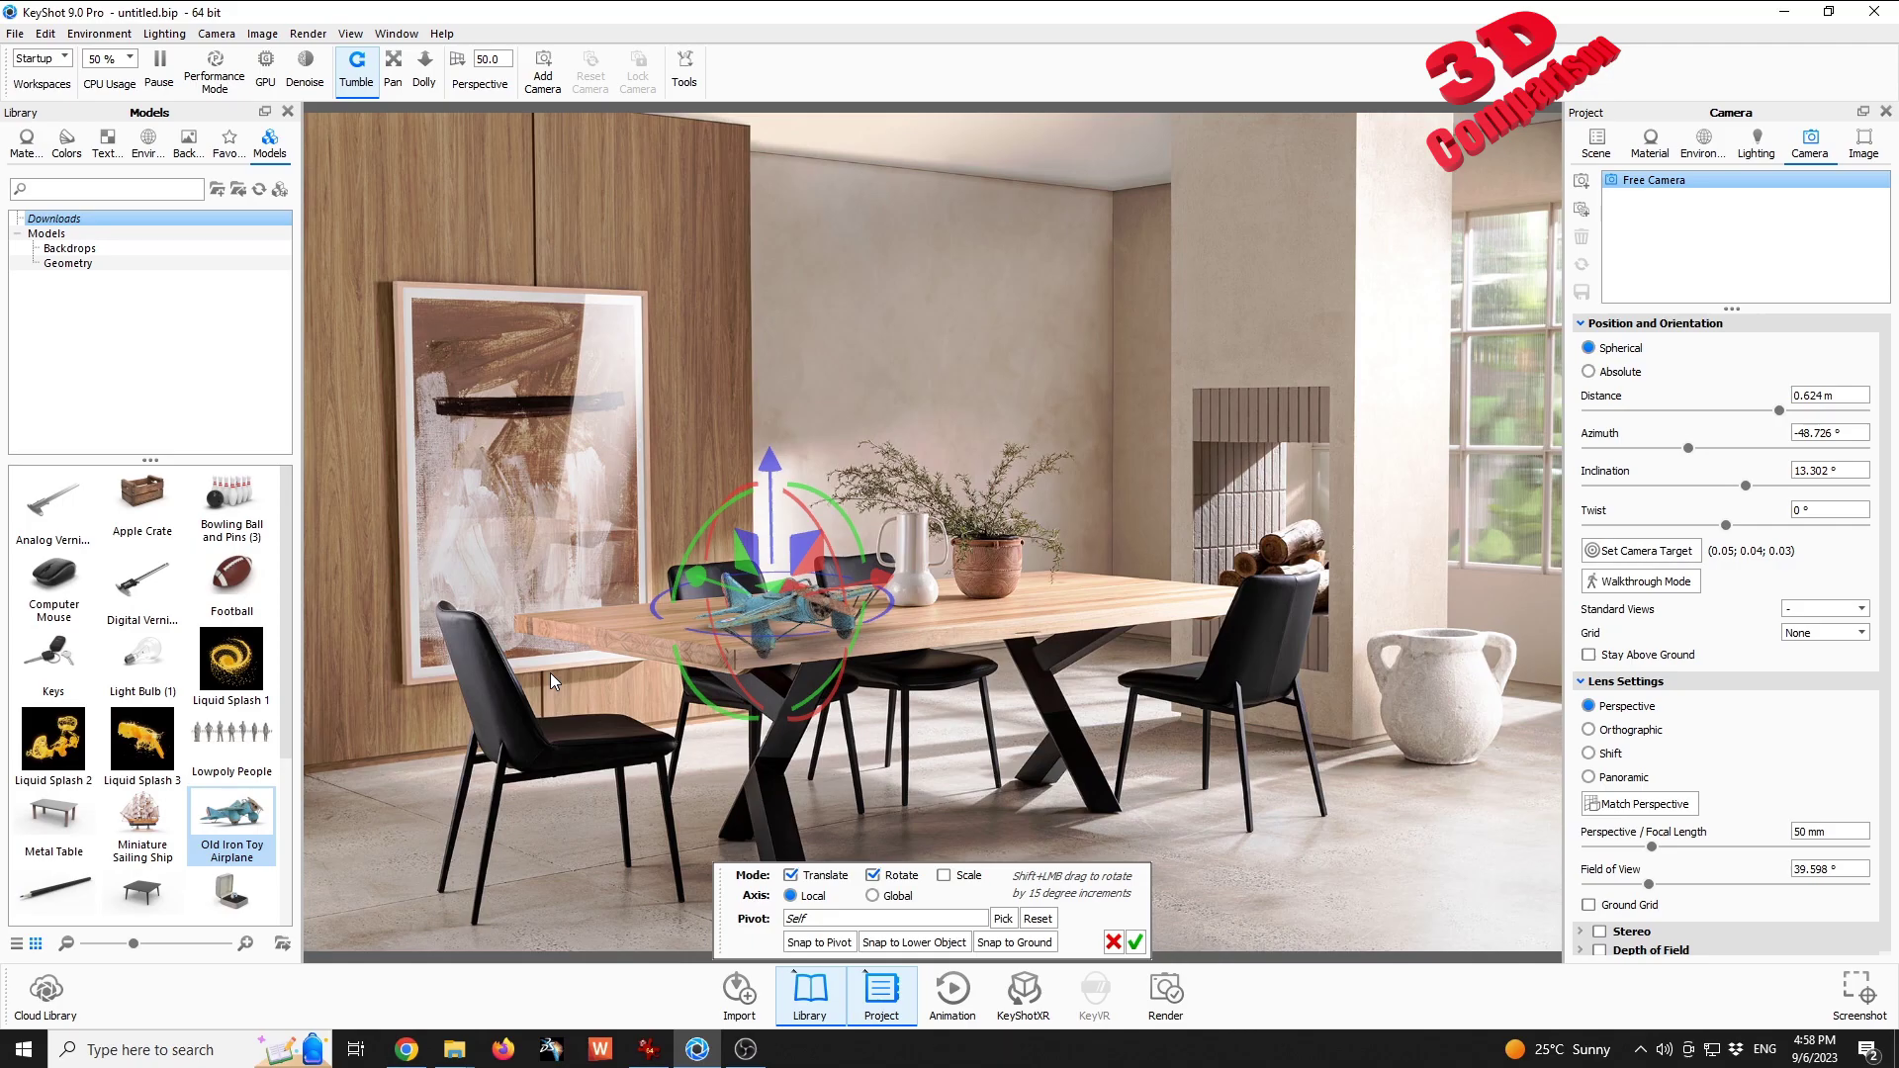
mouse_move(550, 673)
mouse_down()
mouse_move(580, 593)
mouse_move(560, 661)
mouse_move(560, 643)
mouse_move(595, 673)
mouse_move(521, 656)
mouse_up()
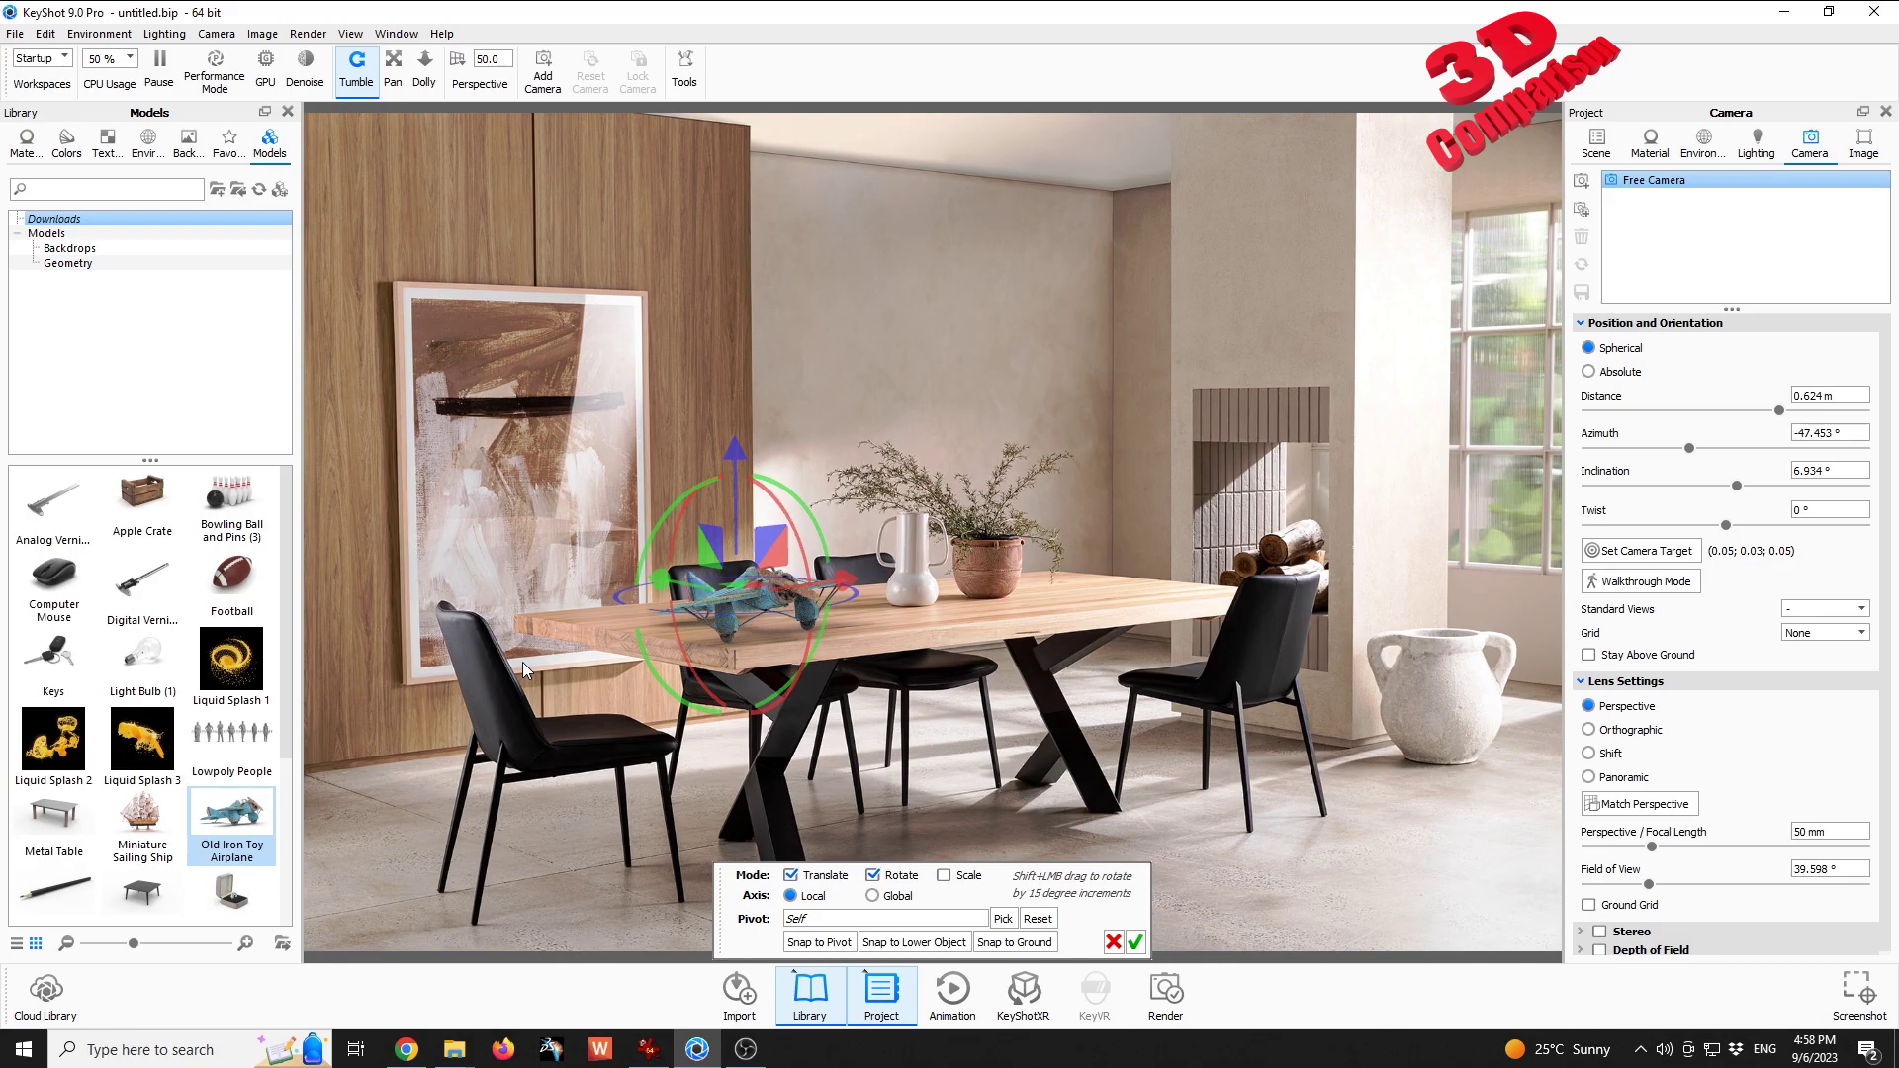
mouse_move(522, 662)
mouse_down()
mouse_move(575, 662)
mouse_move(502, 661)
mouse_up()
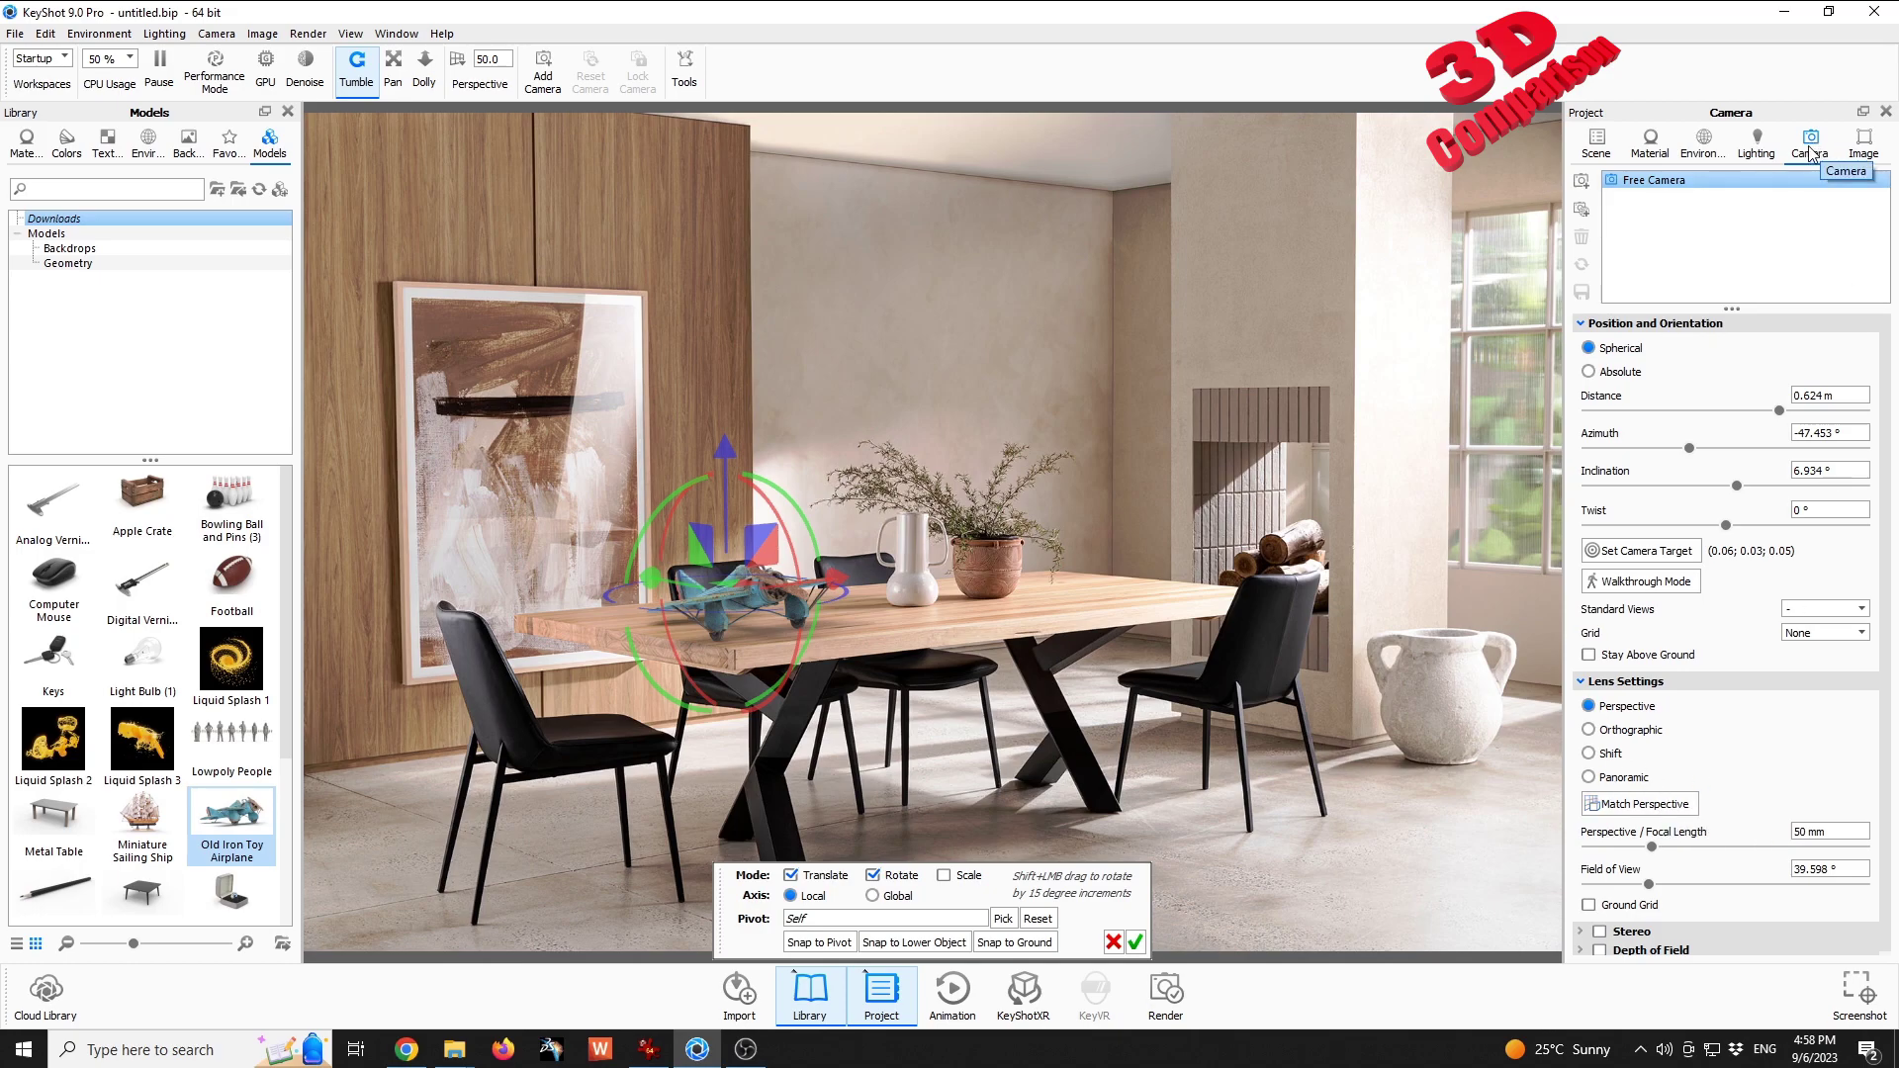
Start Match Perspective and pin the two vertical guides to the painting frame's left and right edges.
click(1646, 805)
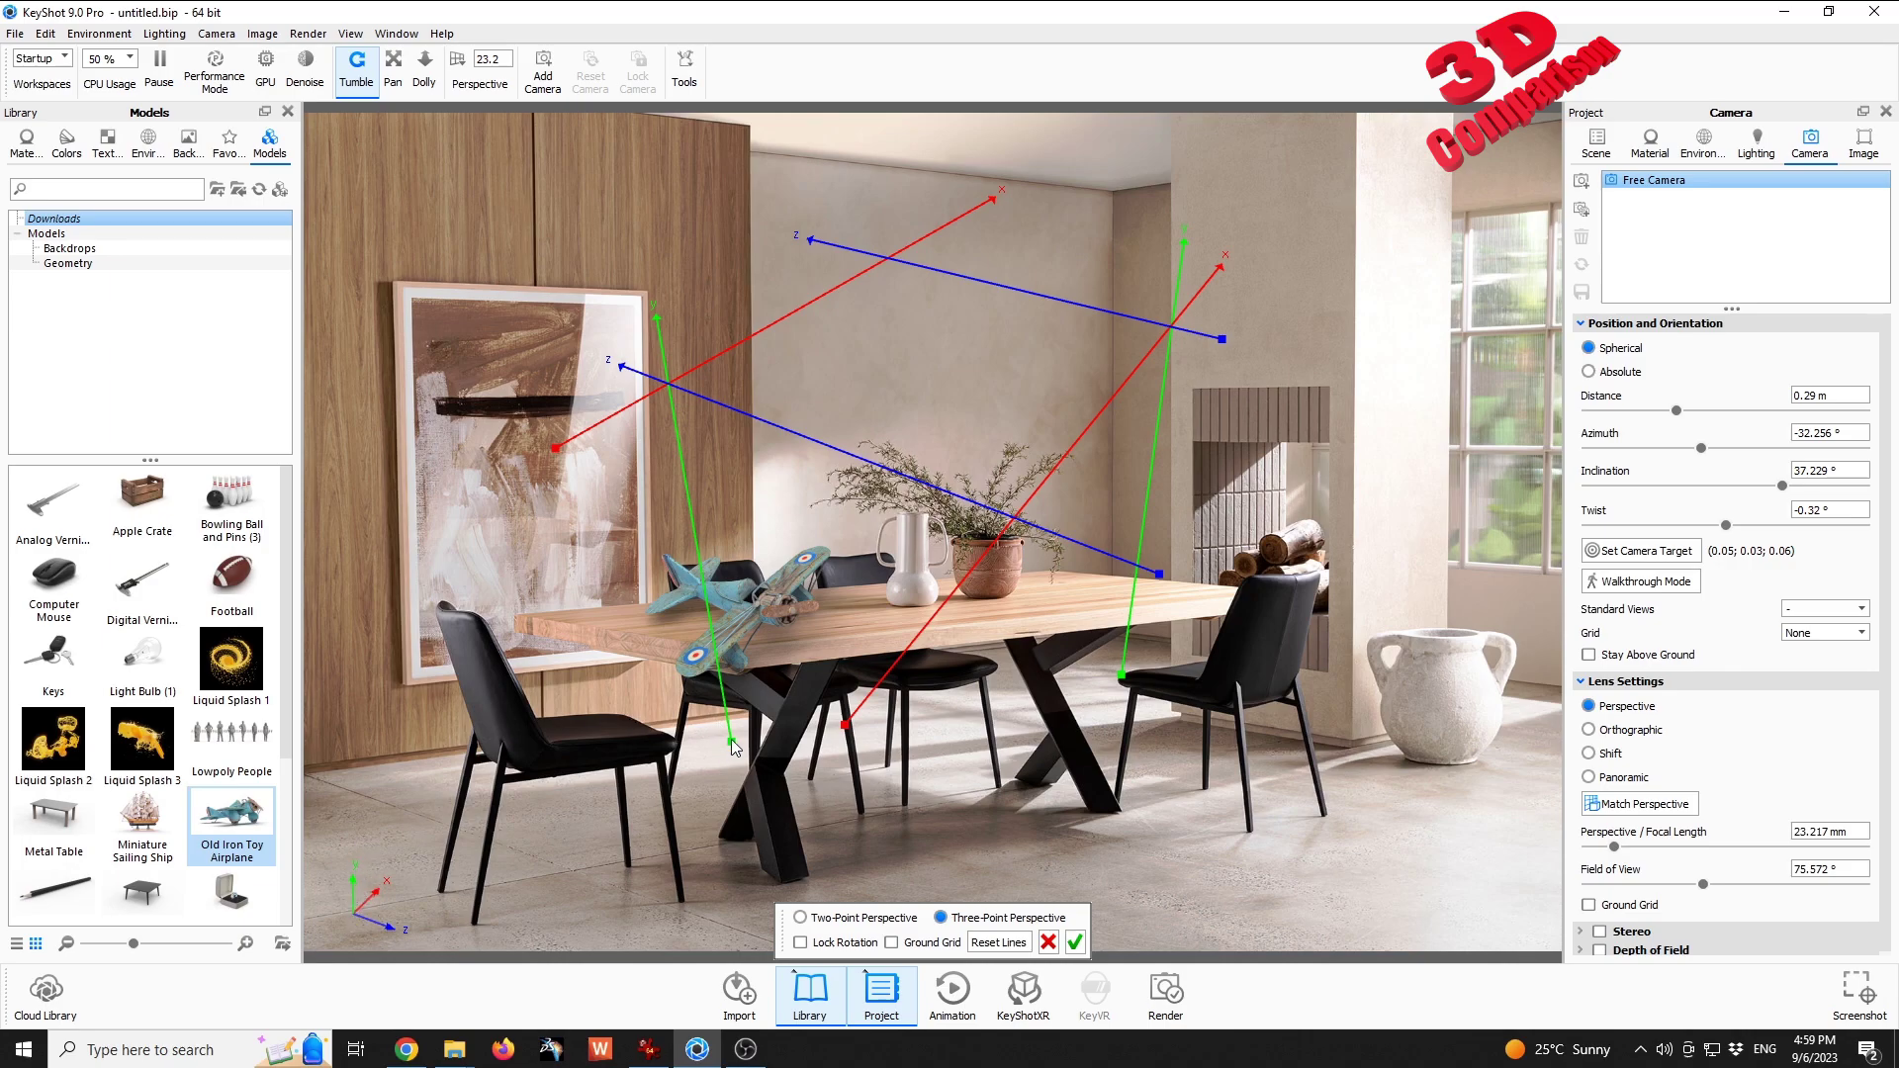
drag(732, 740, 408, 685)
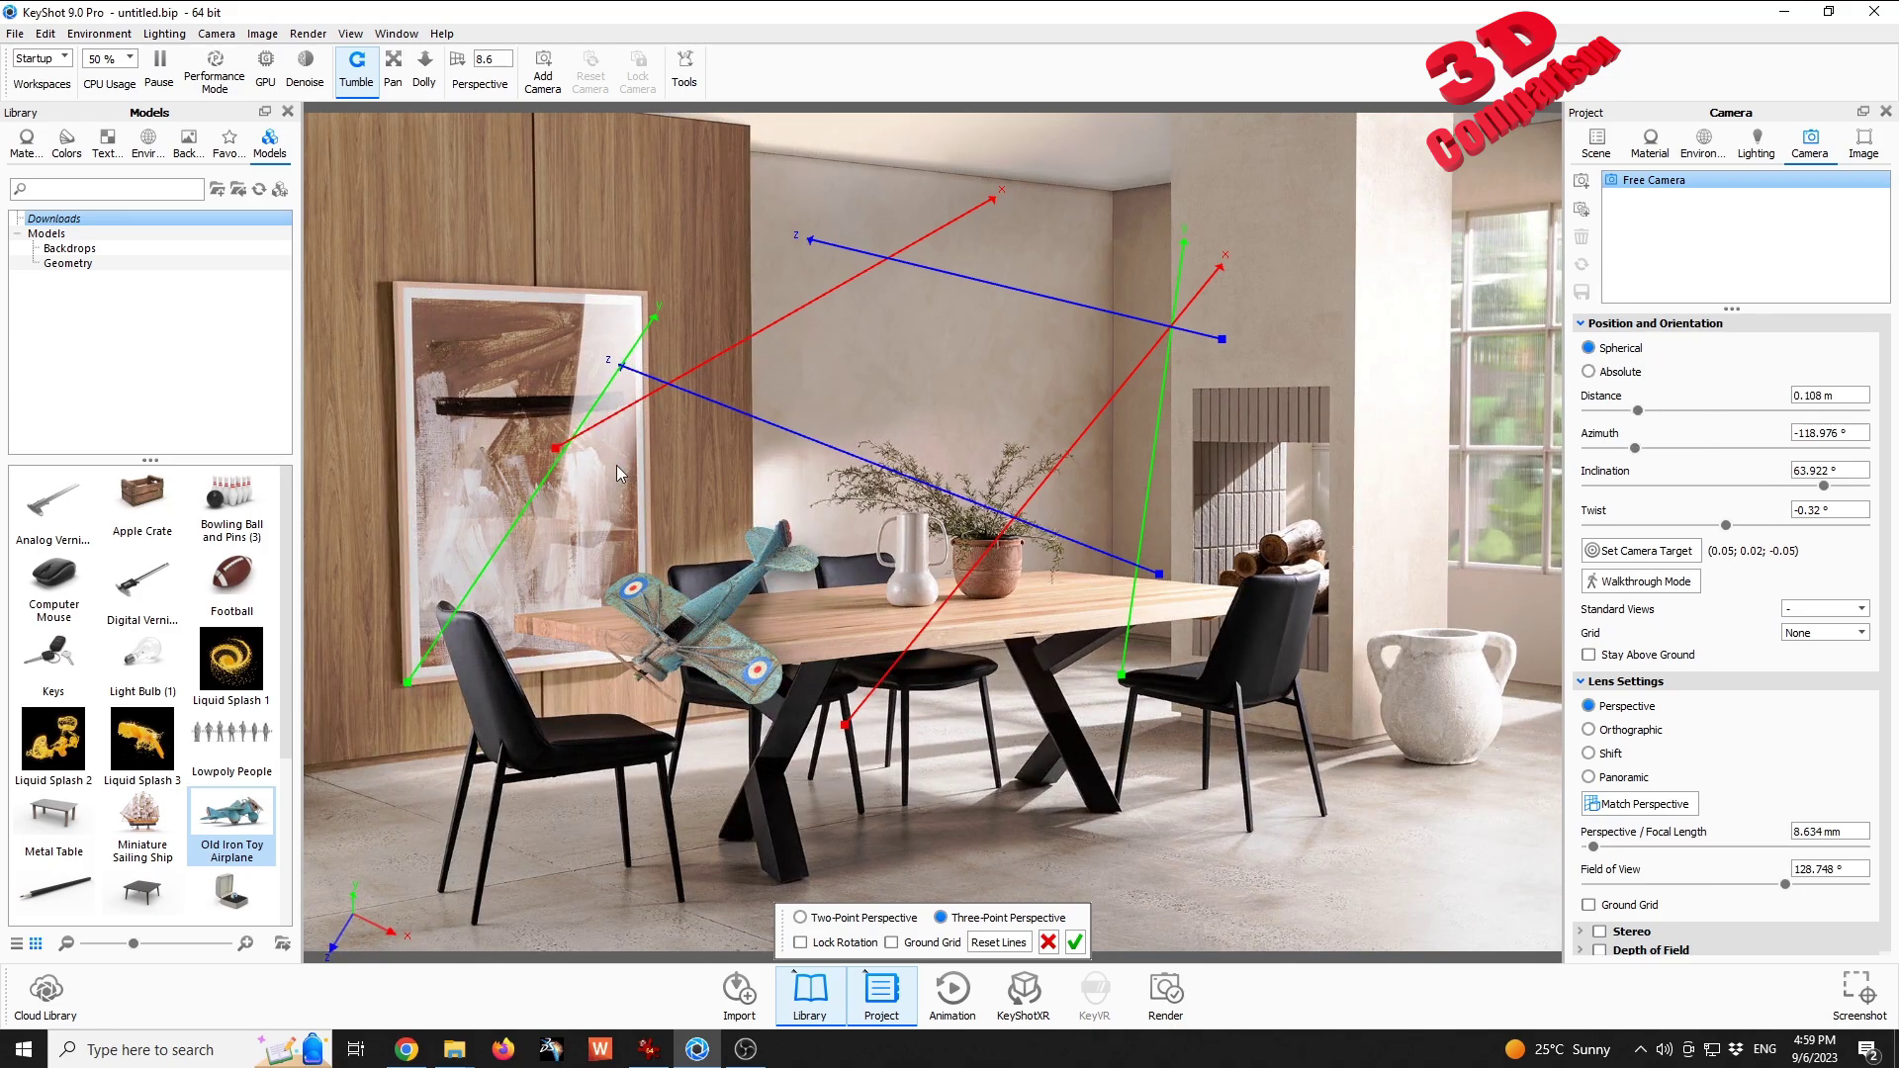
drag(655, 319, 393, 282)
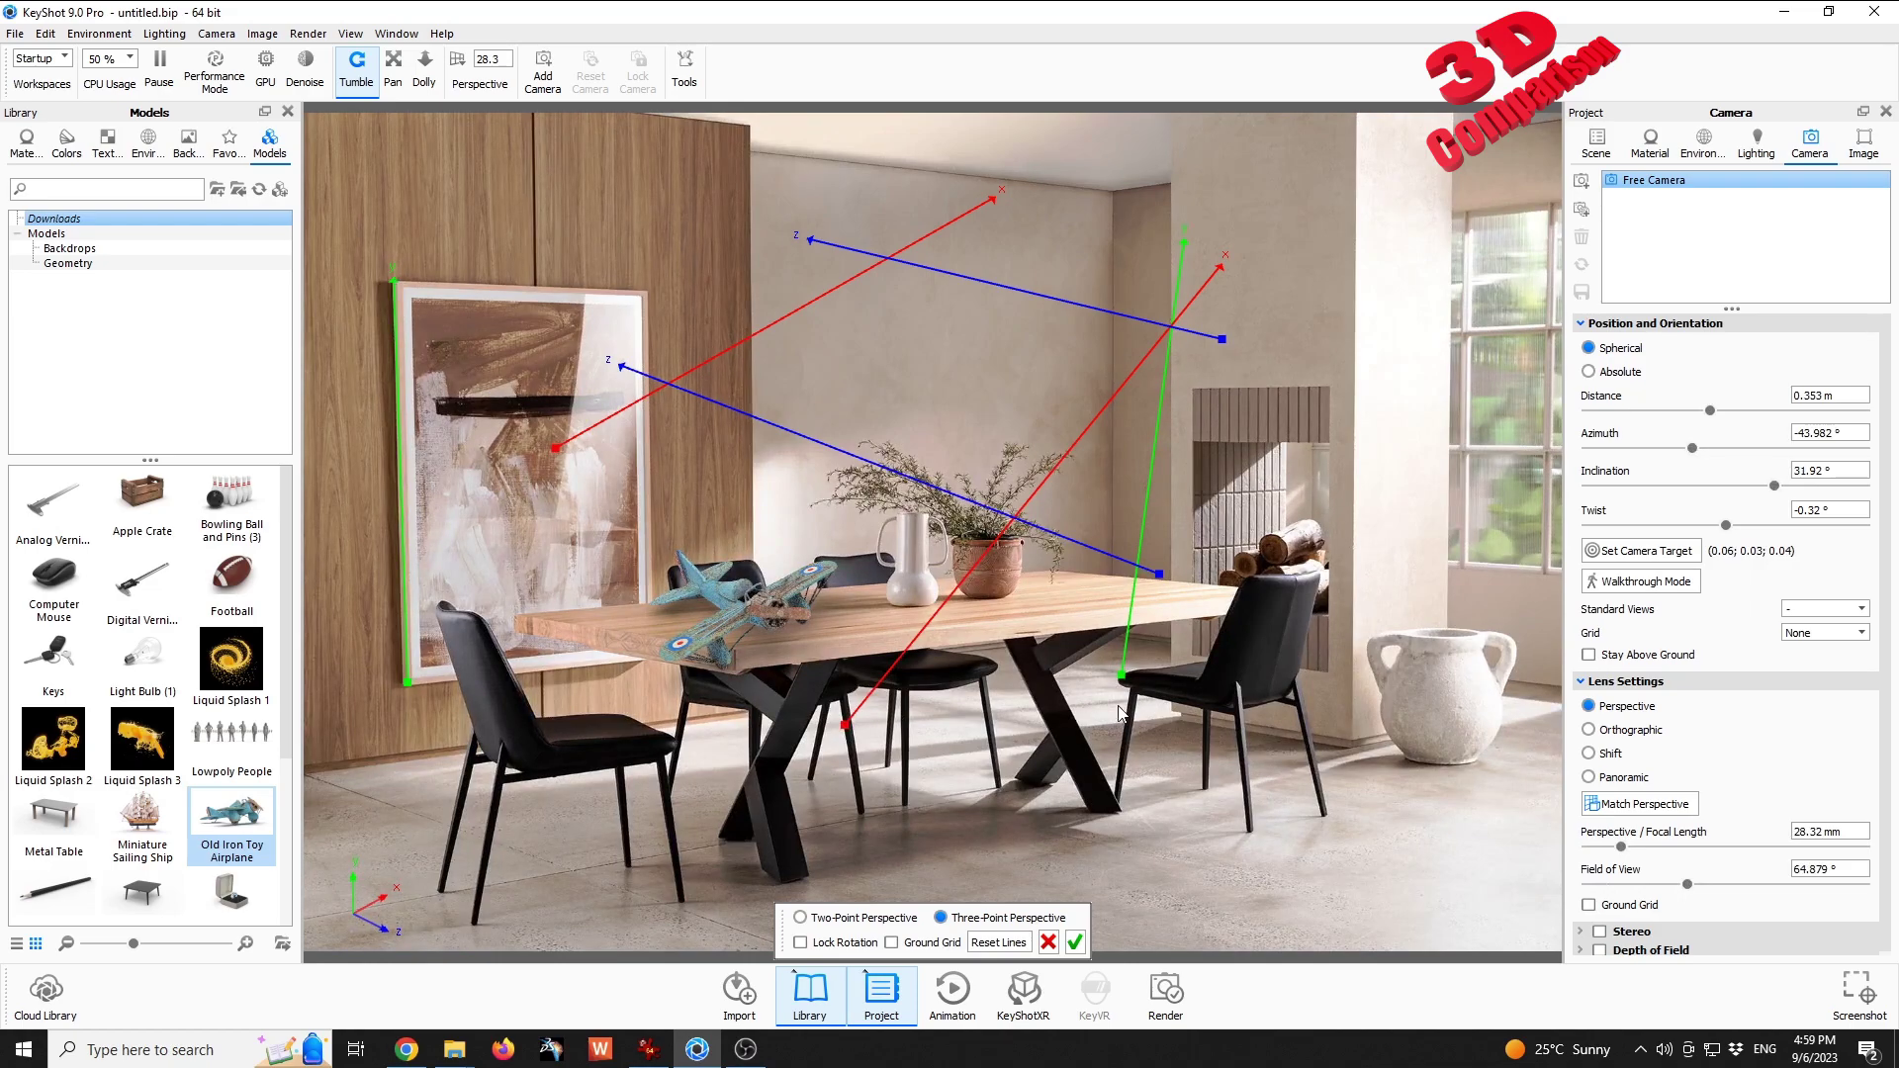
drag(1122, 677, 647, 660)
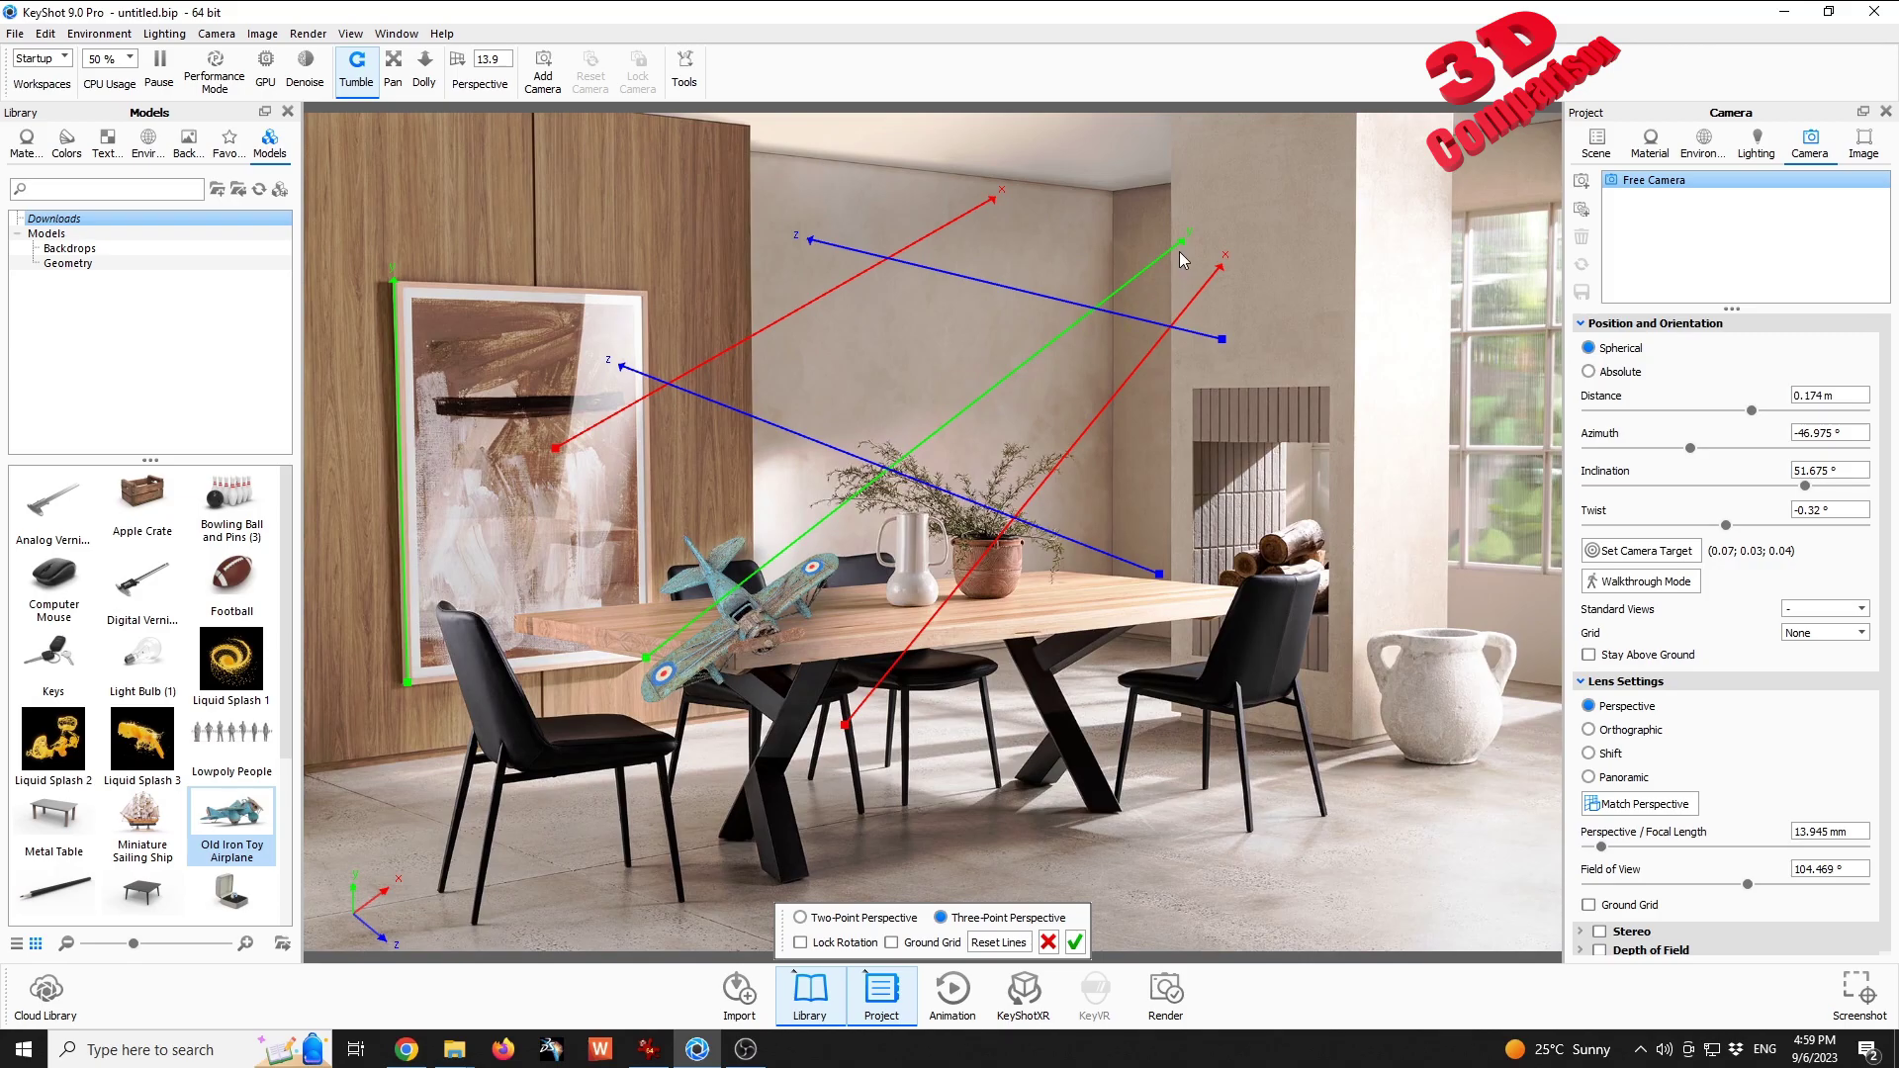
drag(1179, 254, 649, 289)
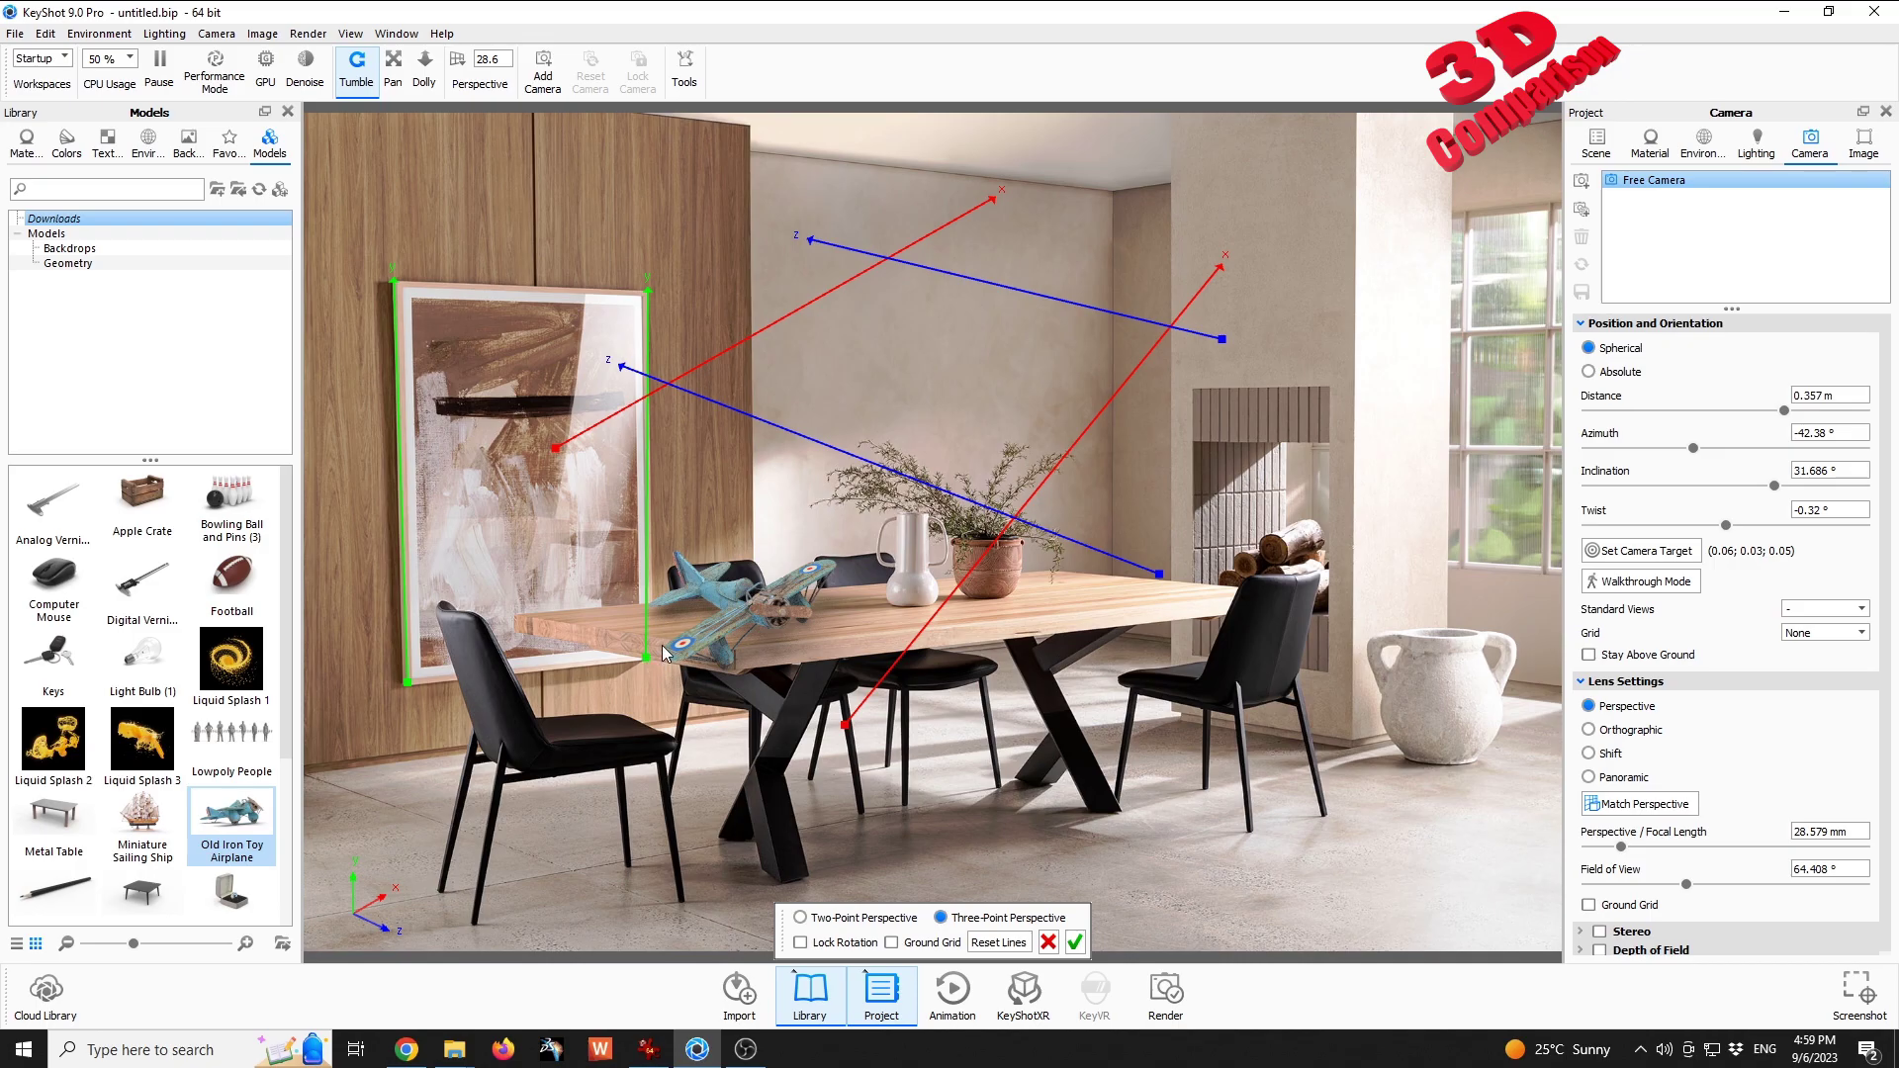
drag(654, 660, 652, 662)
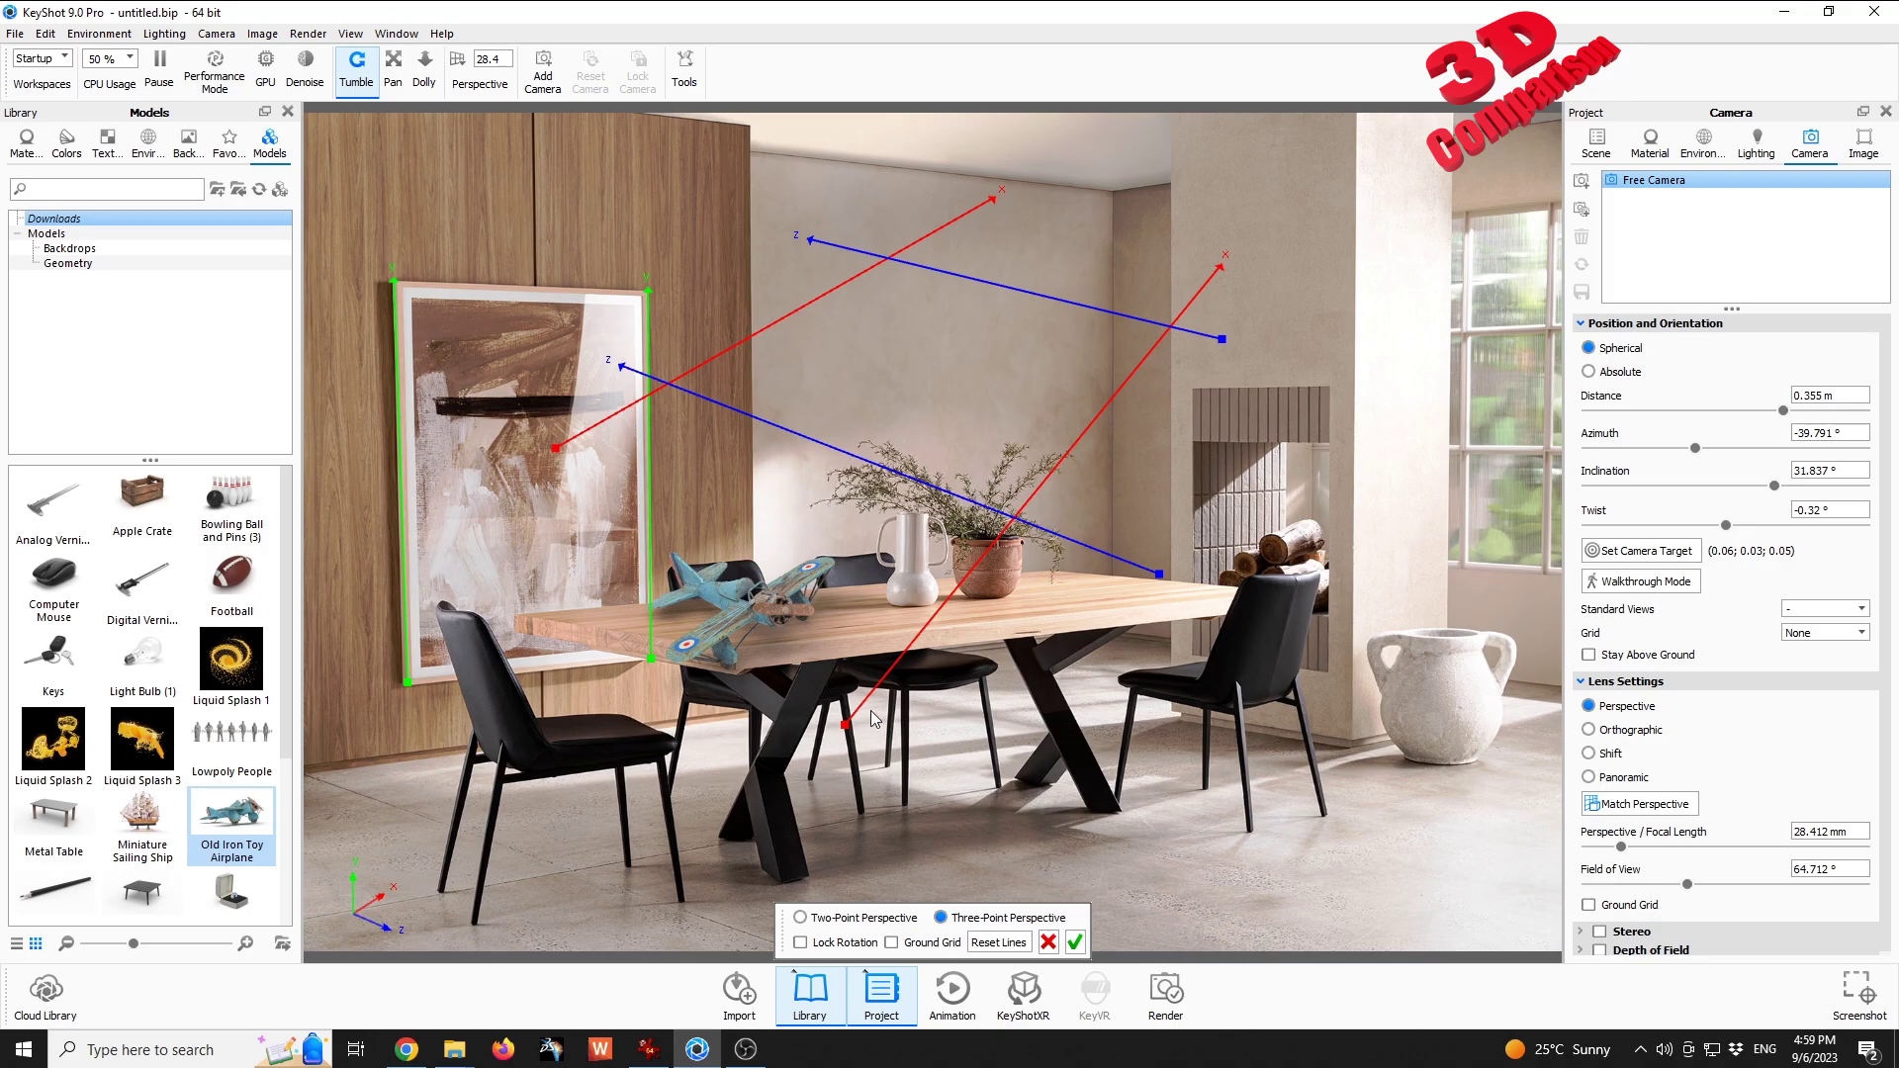
Lay the red guides along the tabletop's near and far long edges, giving a 39.688° field of view.
drag(845, 725, 738, 657)
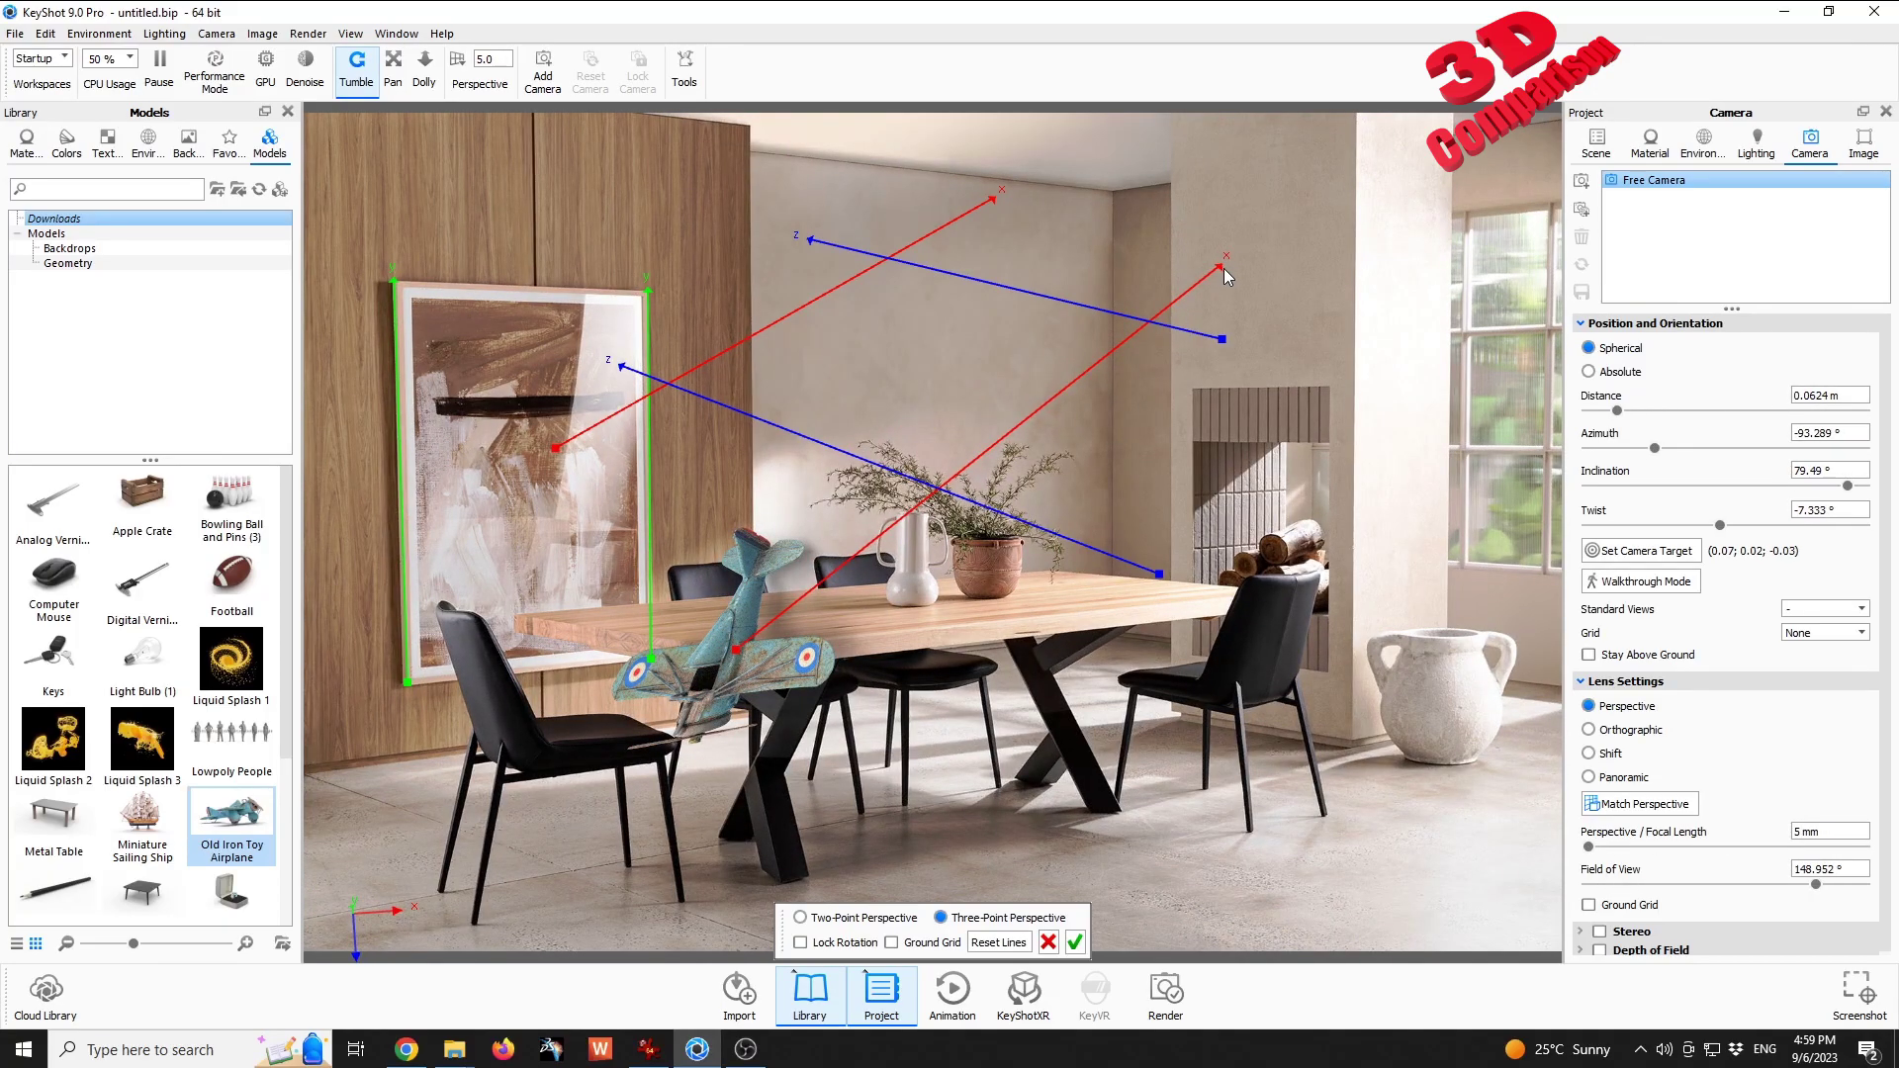
drag(1222, 276, 1266, 589)
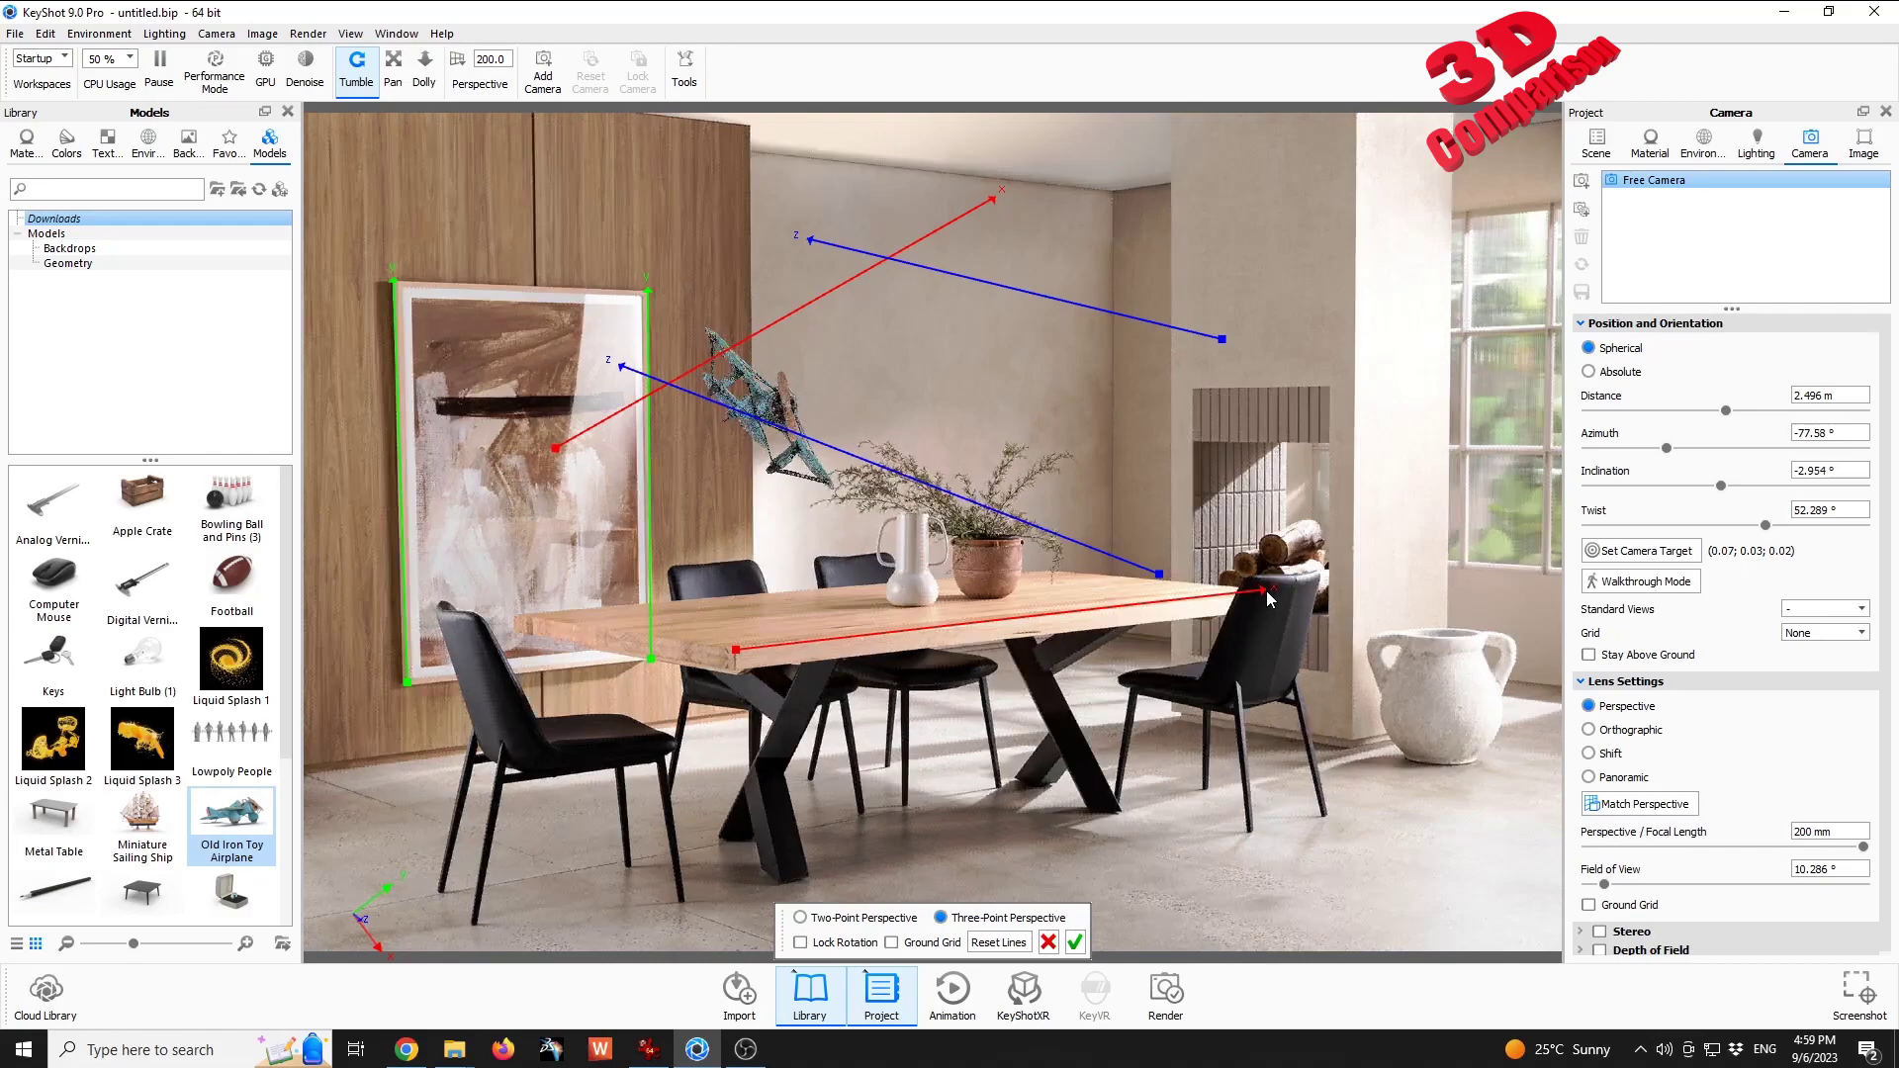
drag(556, 448, 520, 615)
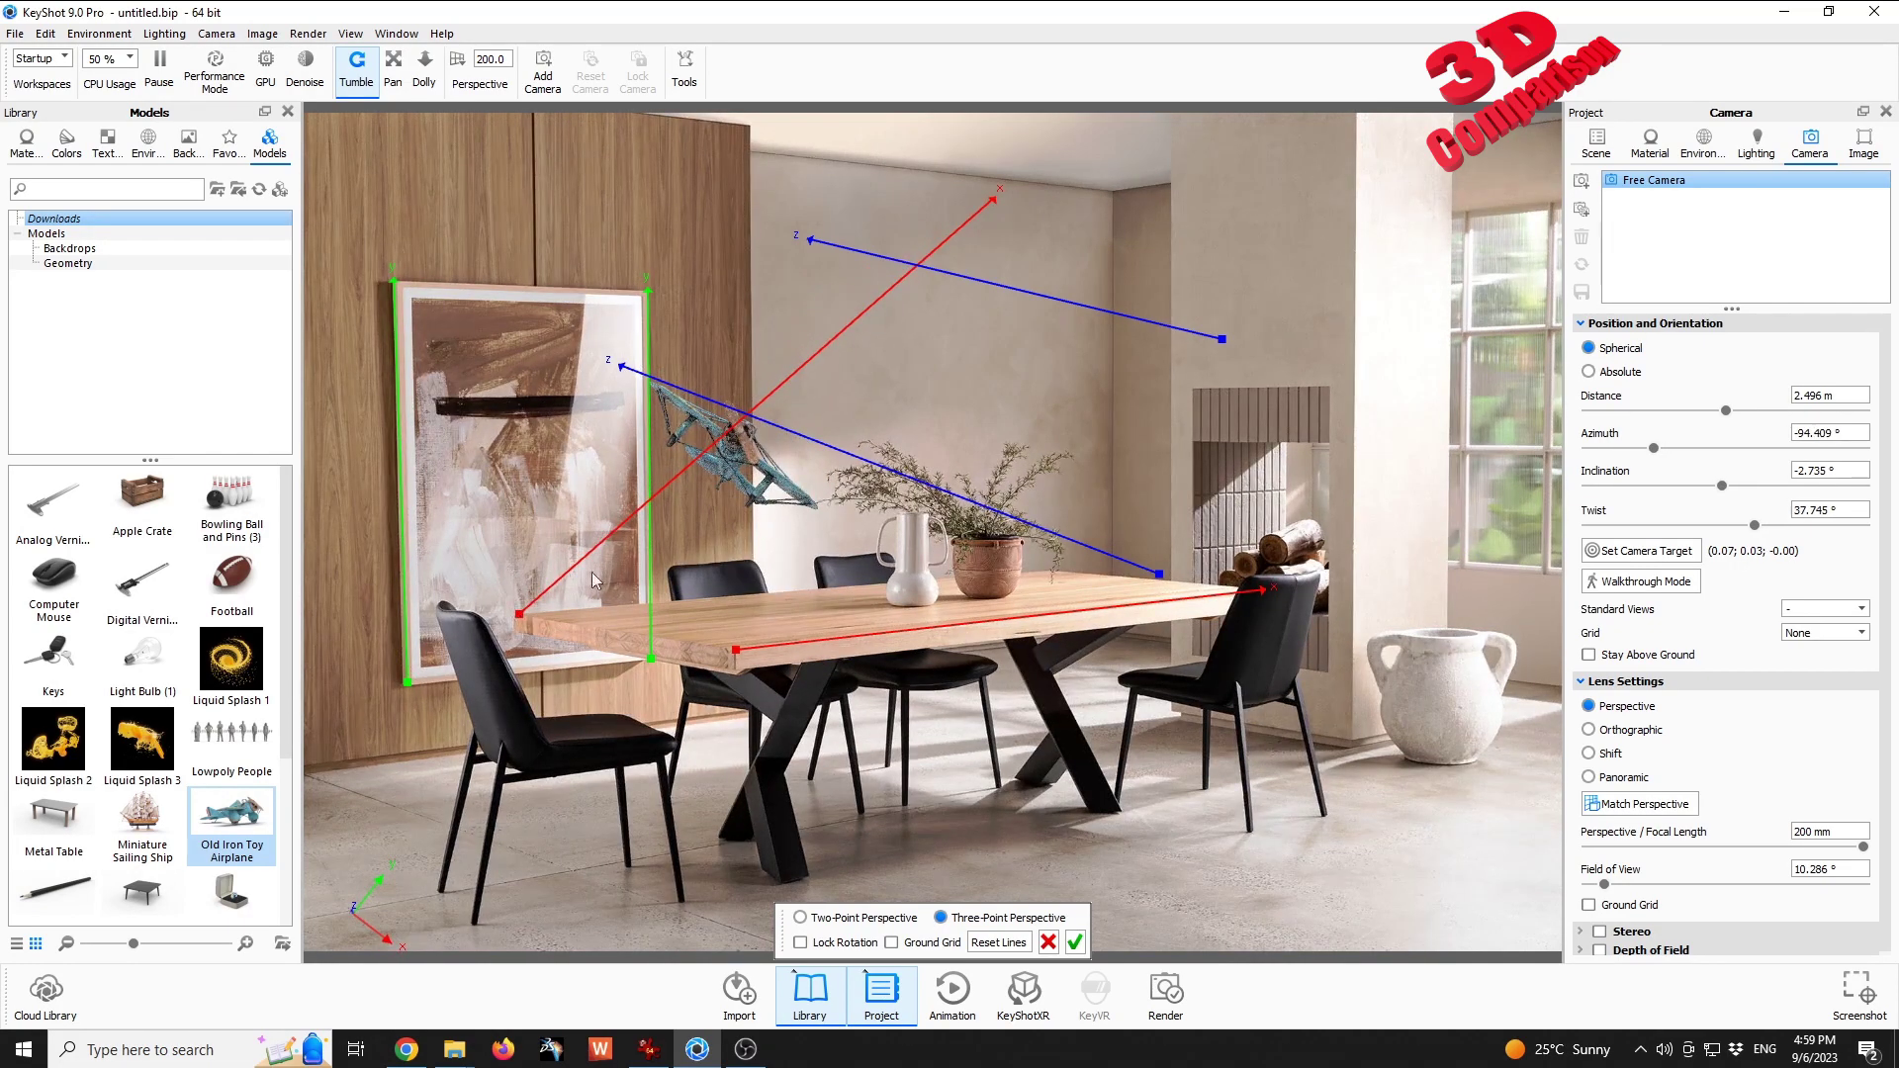
drag(995, 199, 1028, 577)
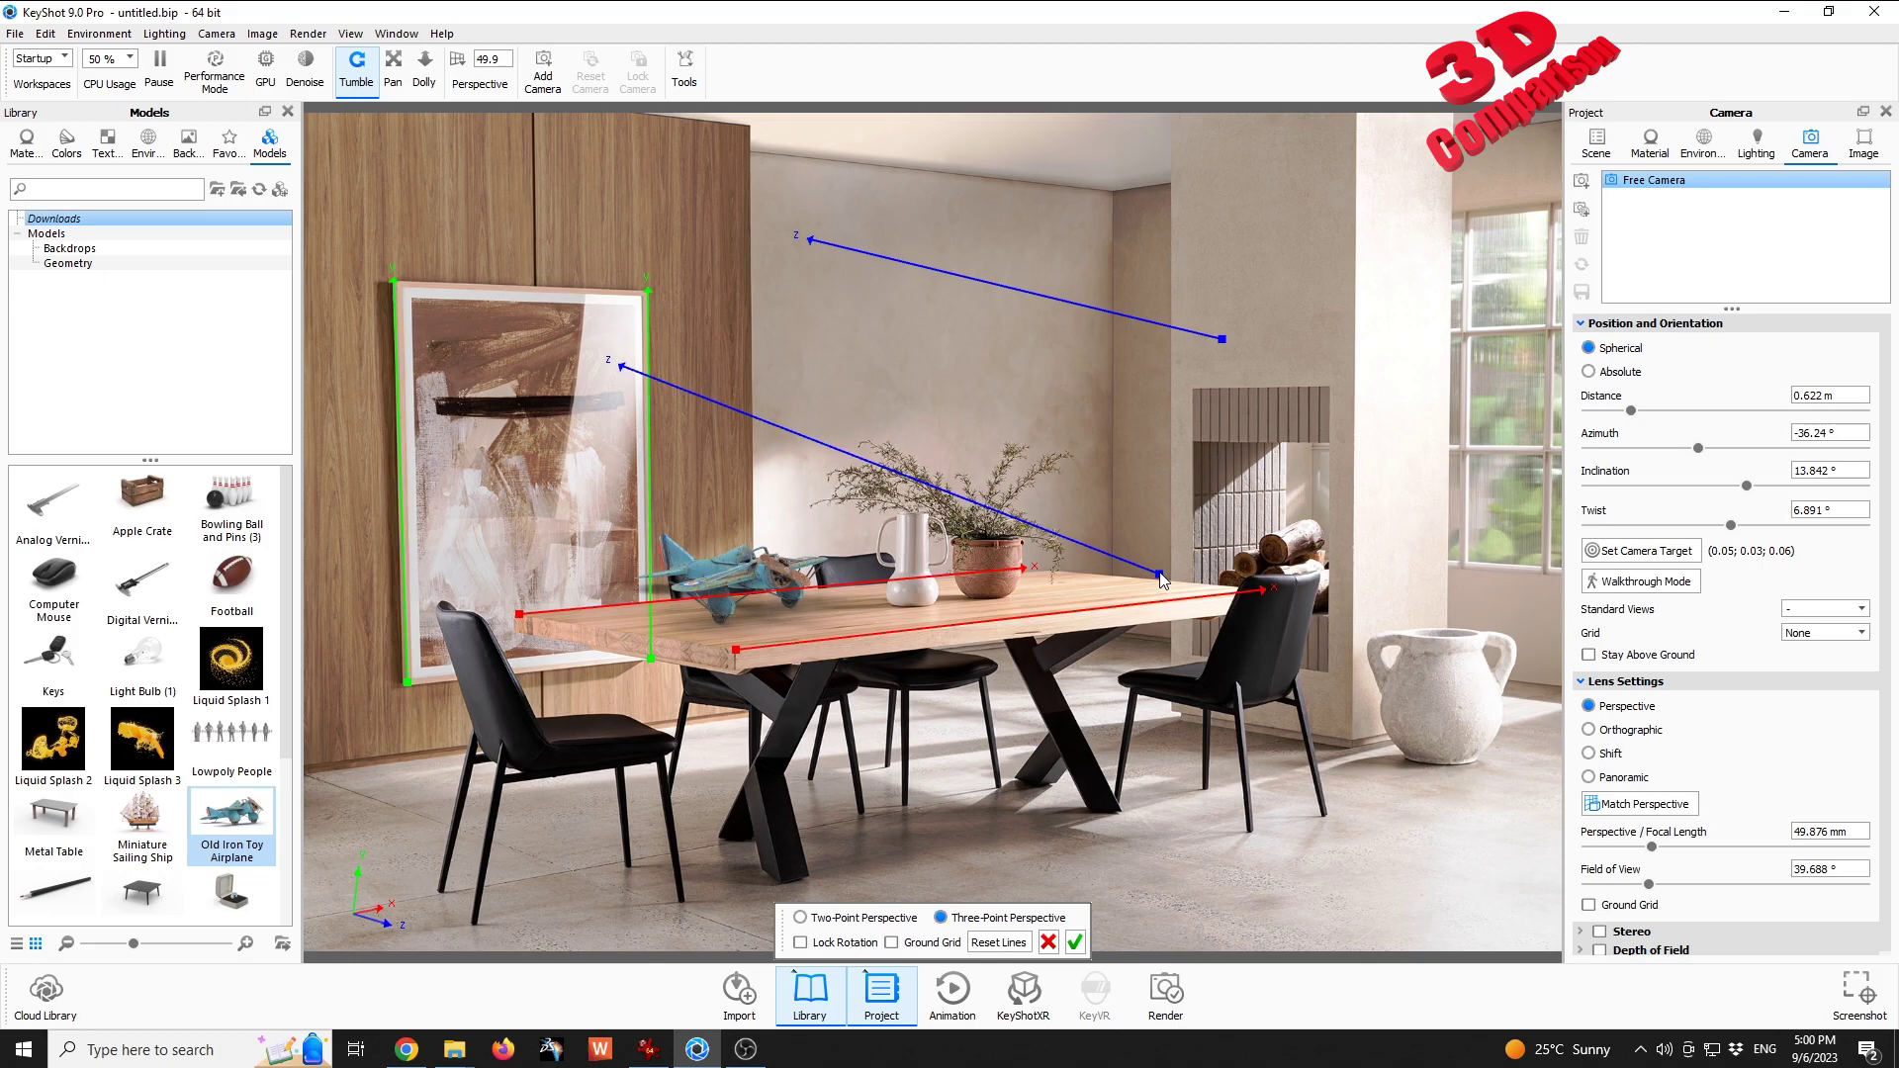
Align the blue guide with the table corners, then dolly in and set the airplane near the vase.
drag(1158, 575, 517, 632)
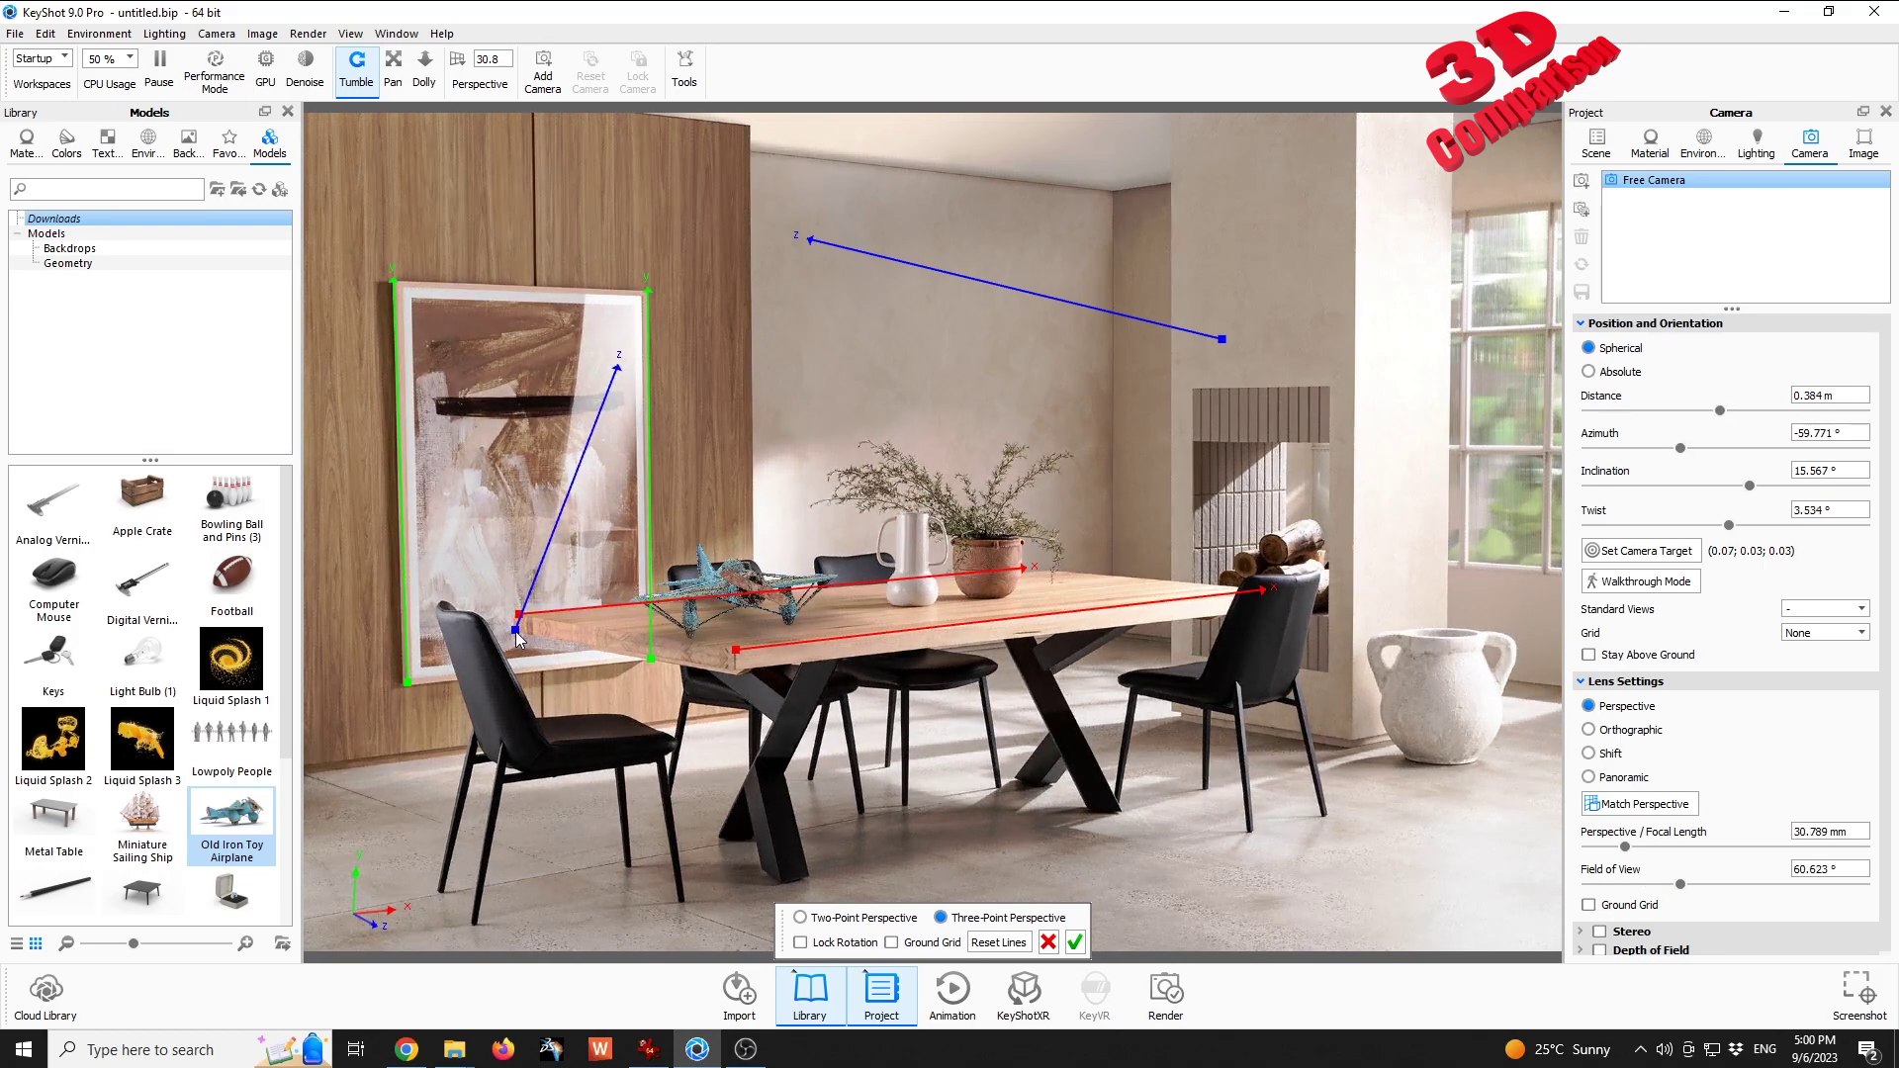
drag(619, 368, 734, 675)
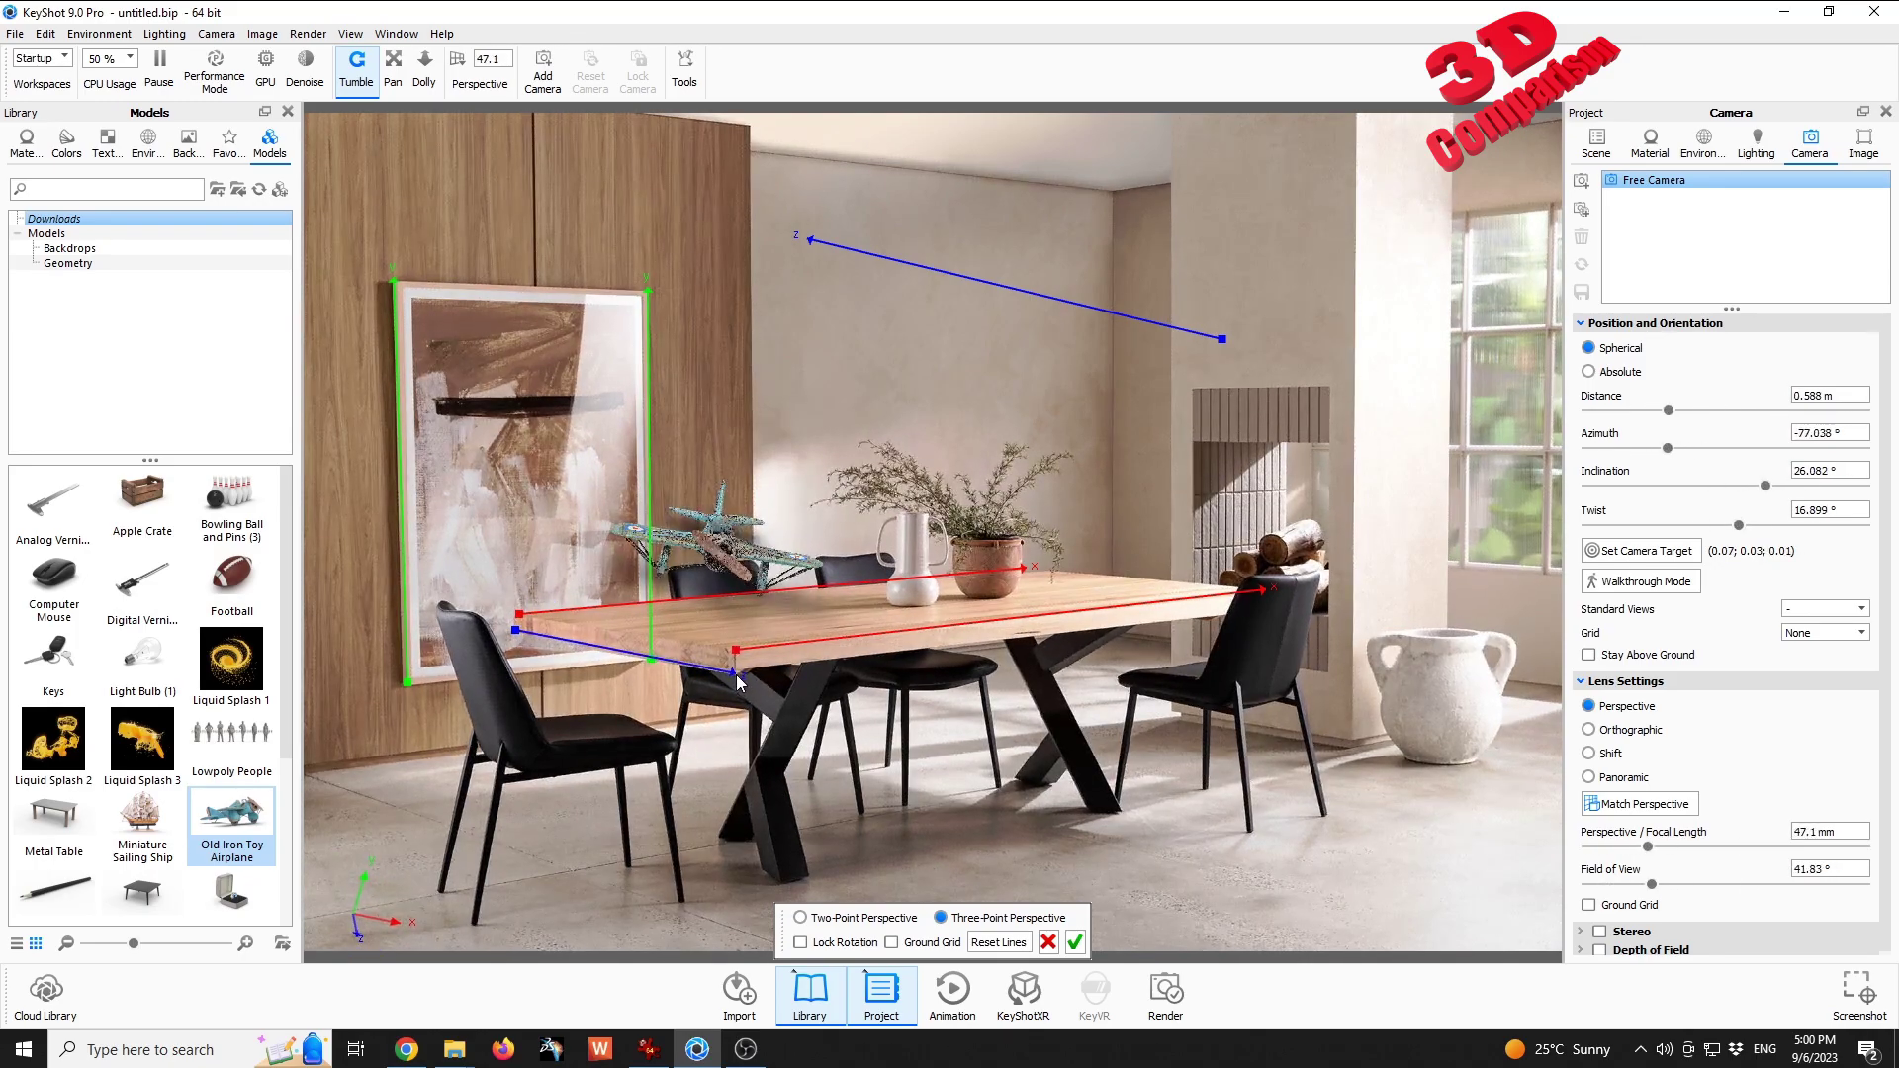
drag(1222, 346, 1049, 569)
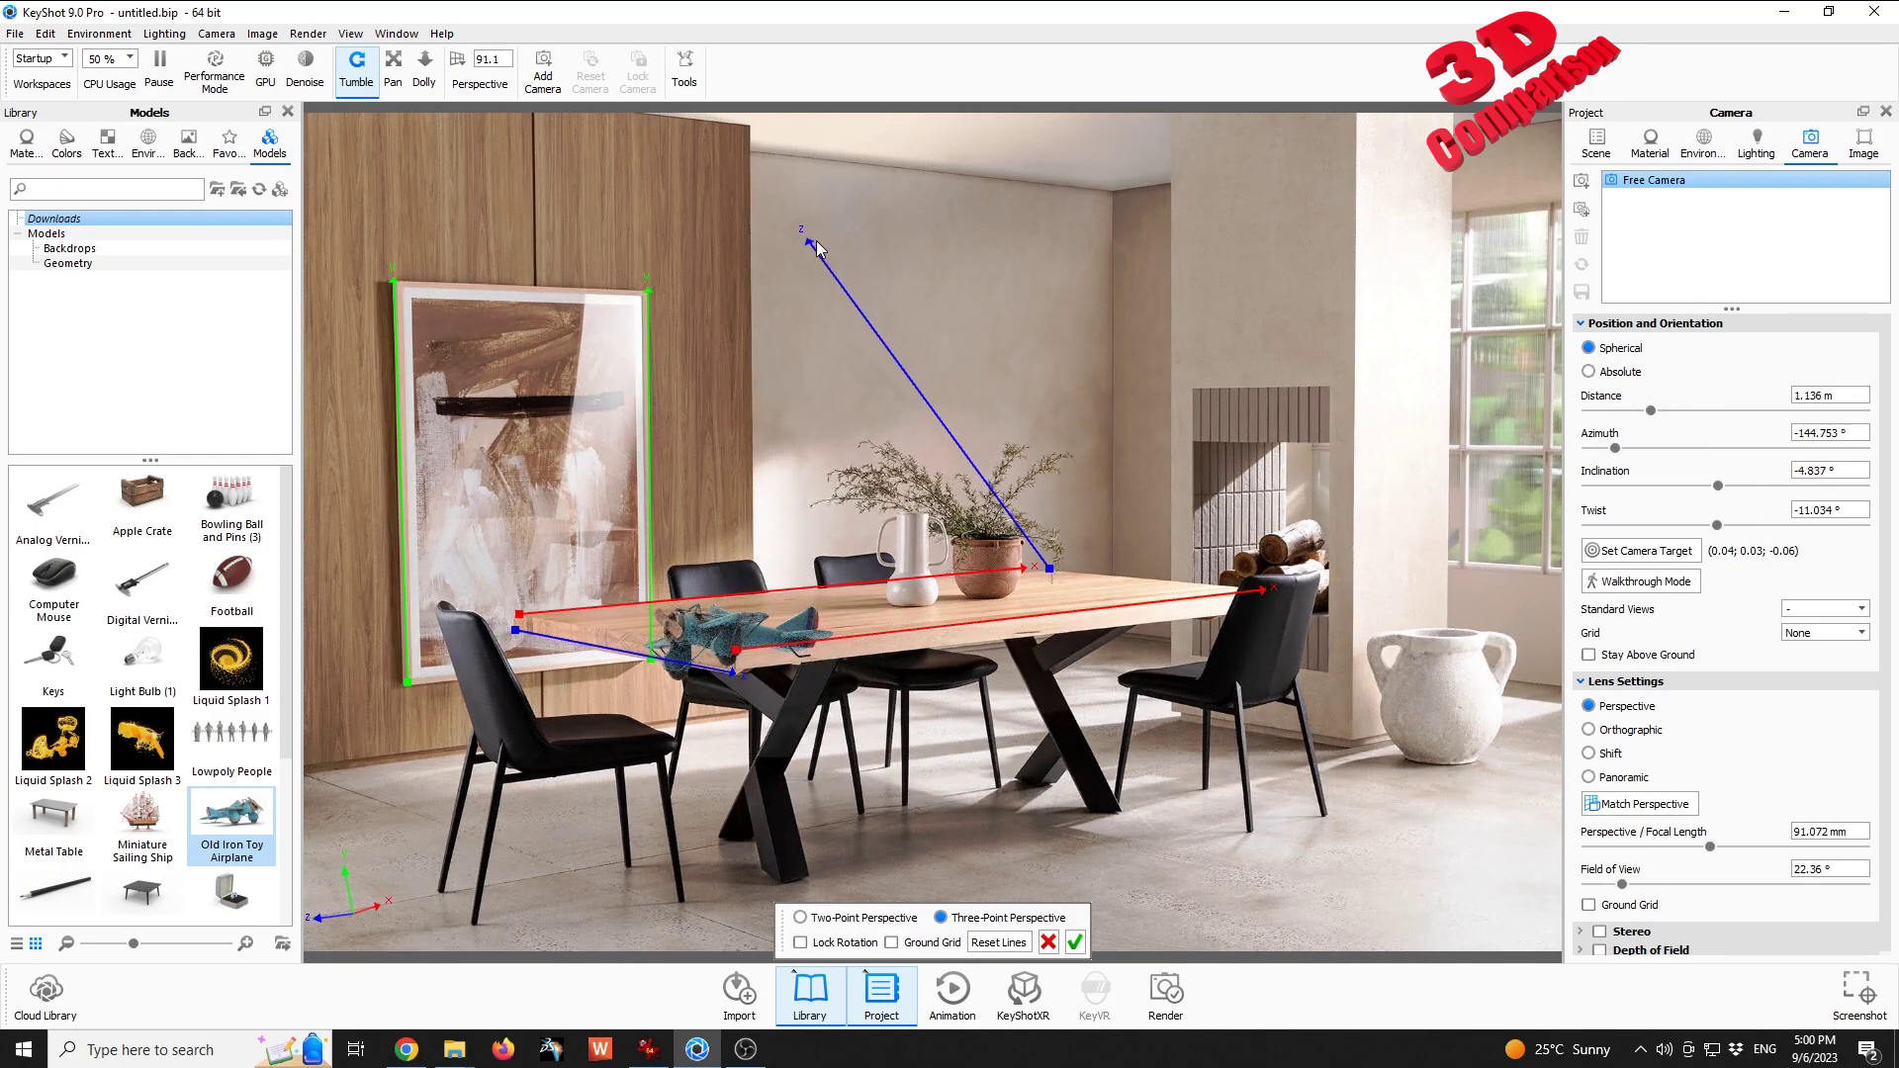
drag(809, 242, 1280, 592)
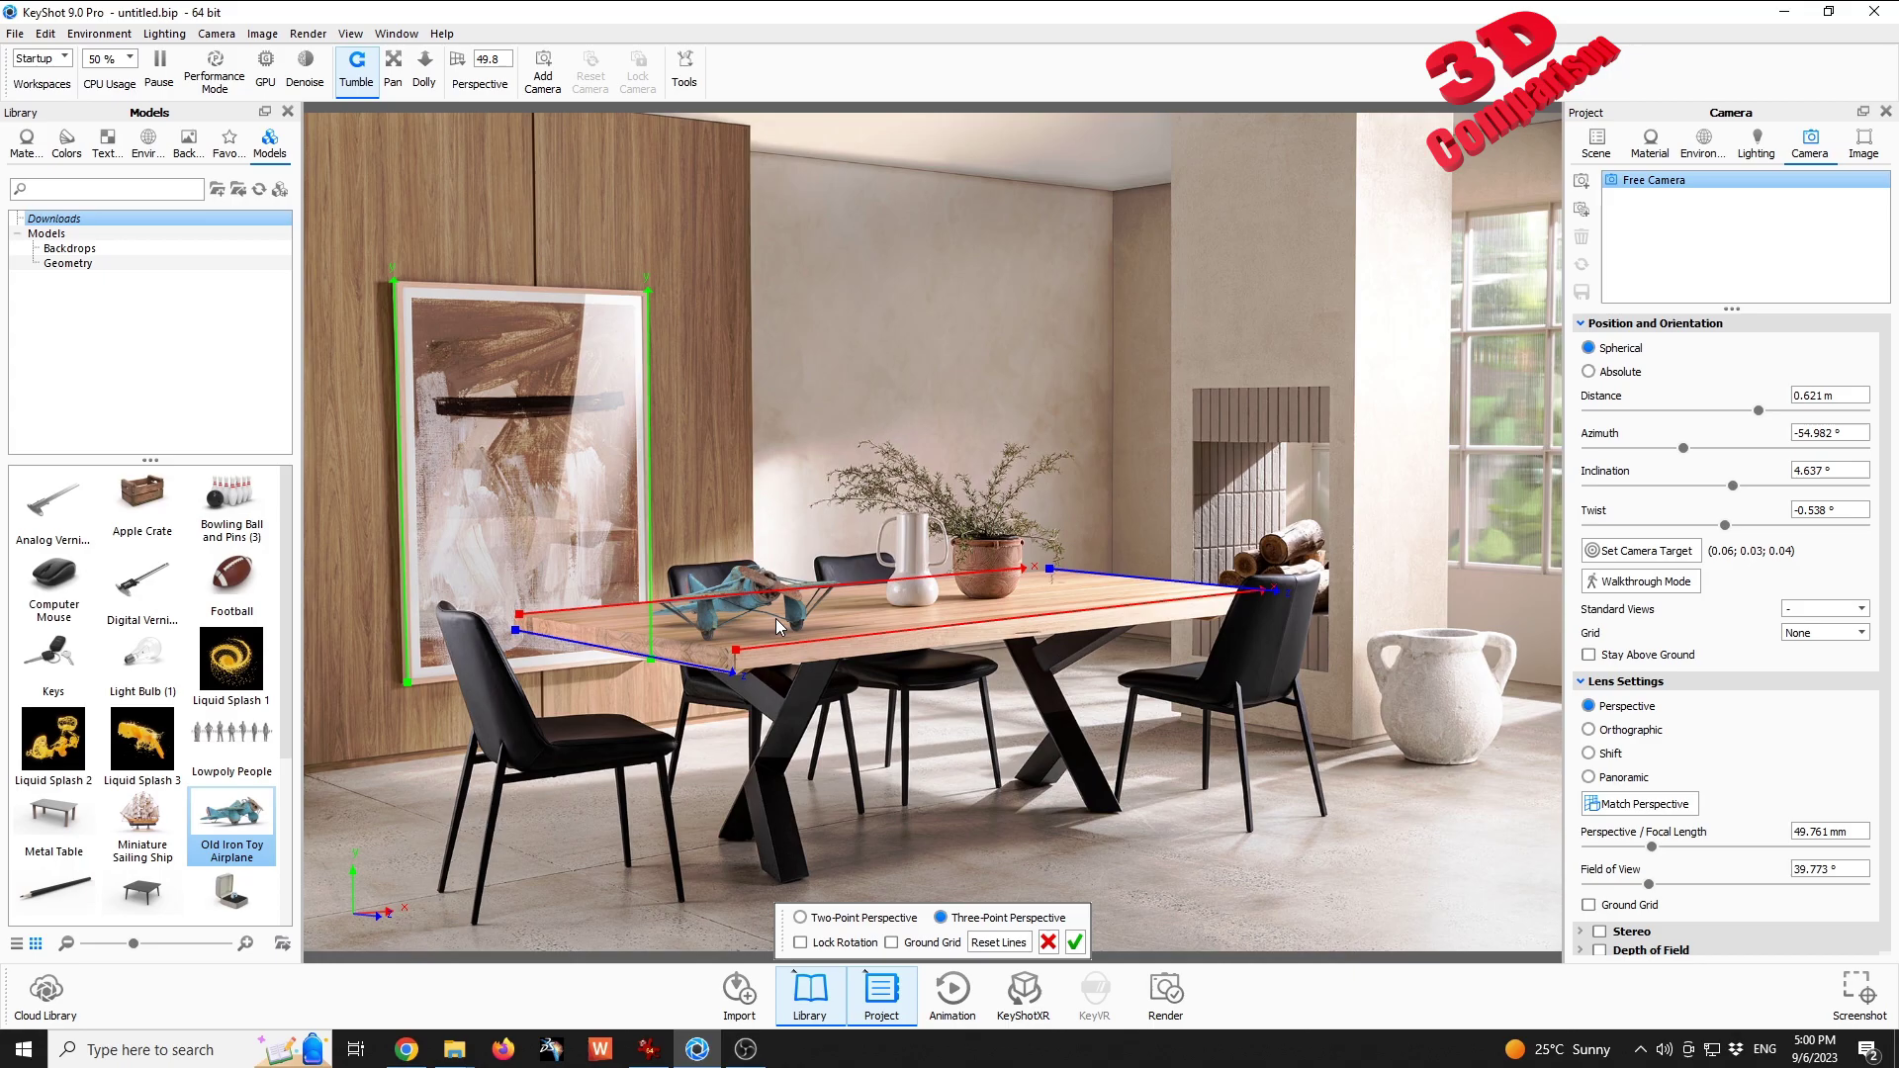
scroll(776, 619, up, 2)
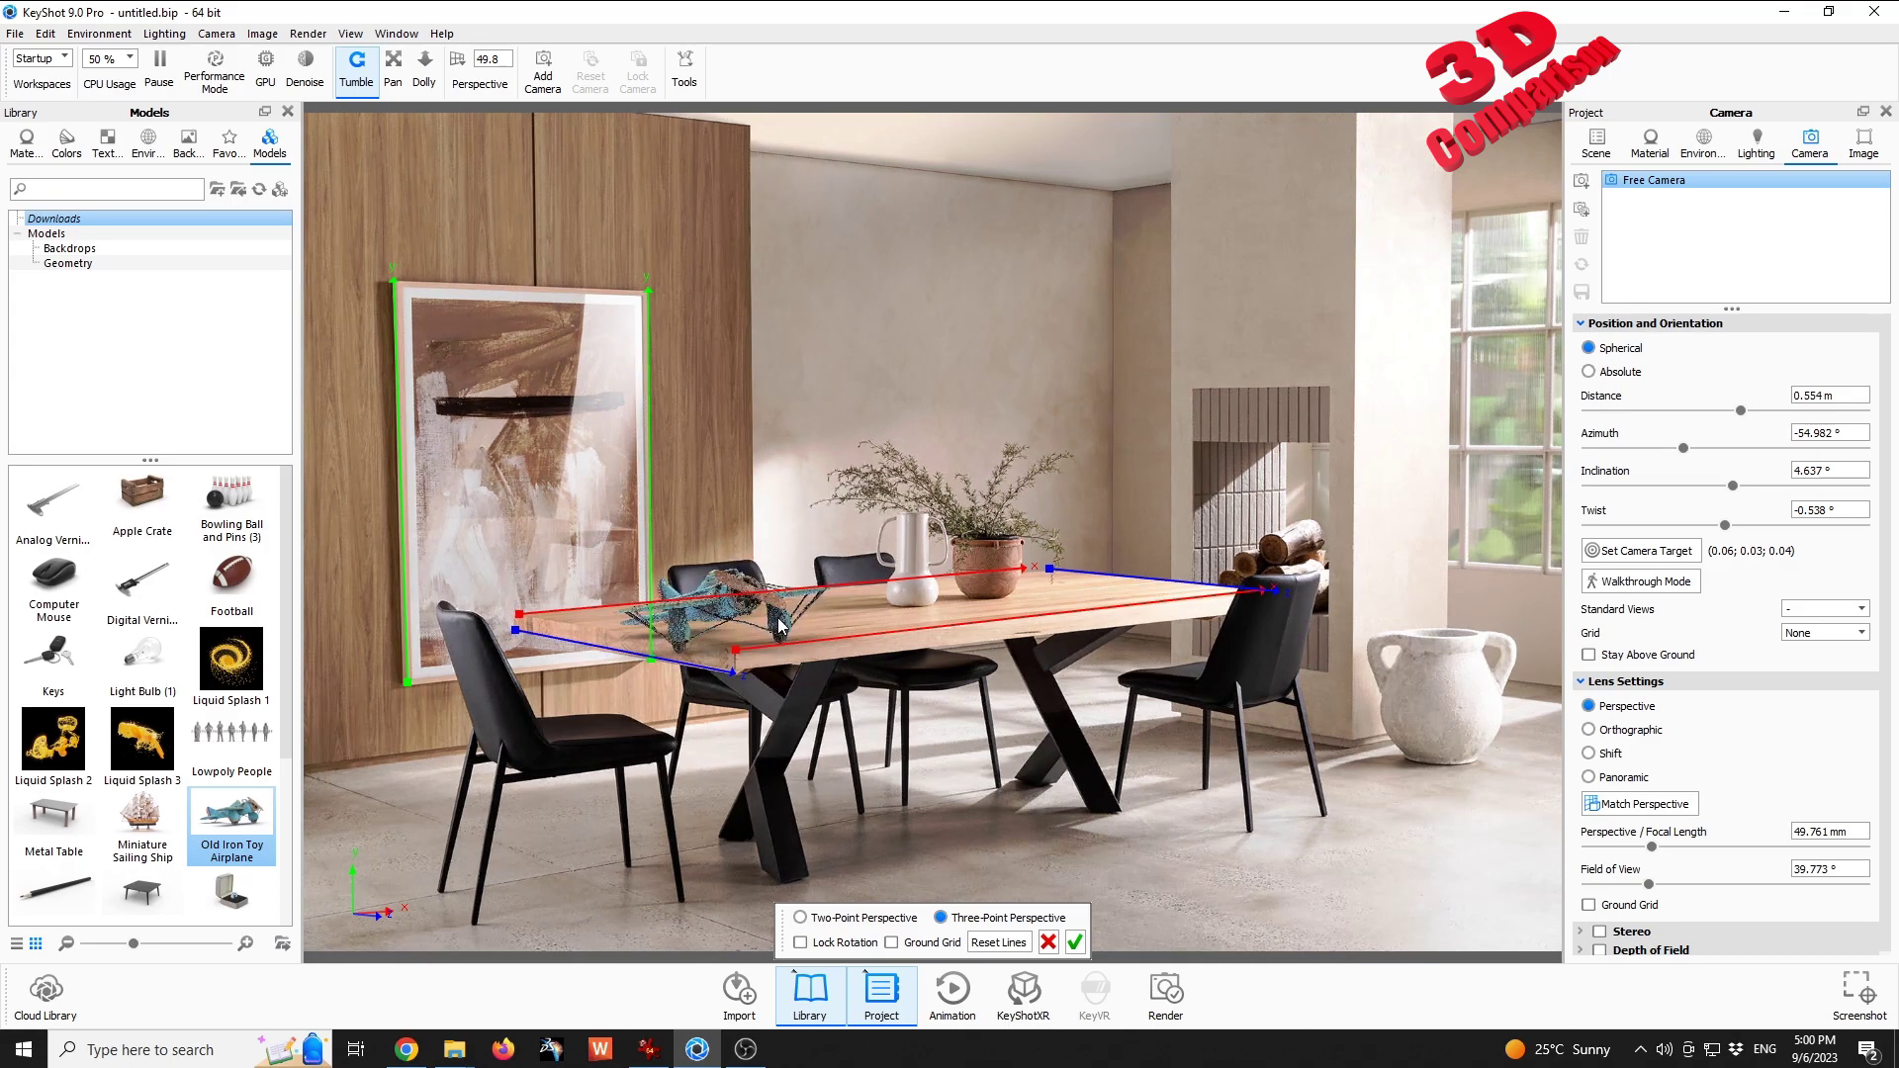
drag(779, 623, 865, 597)
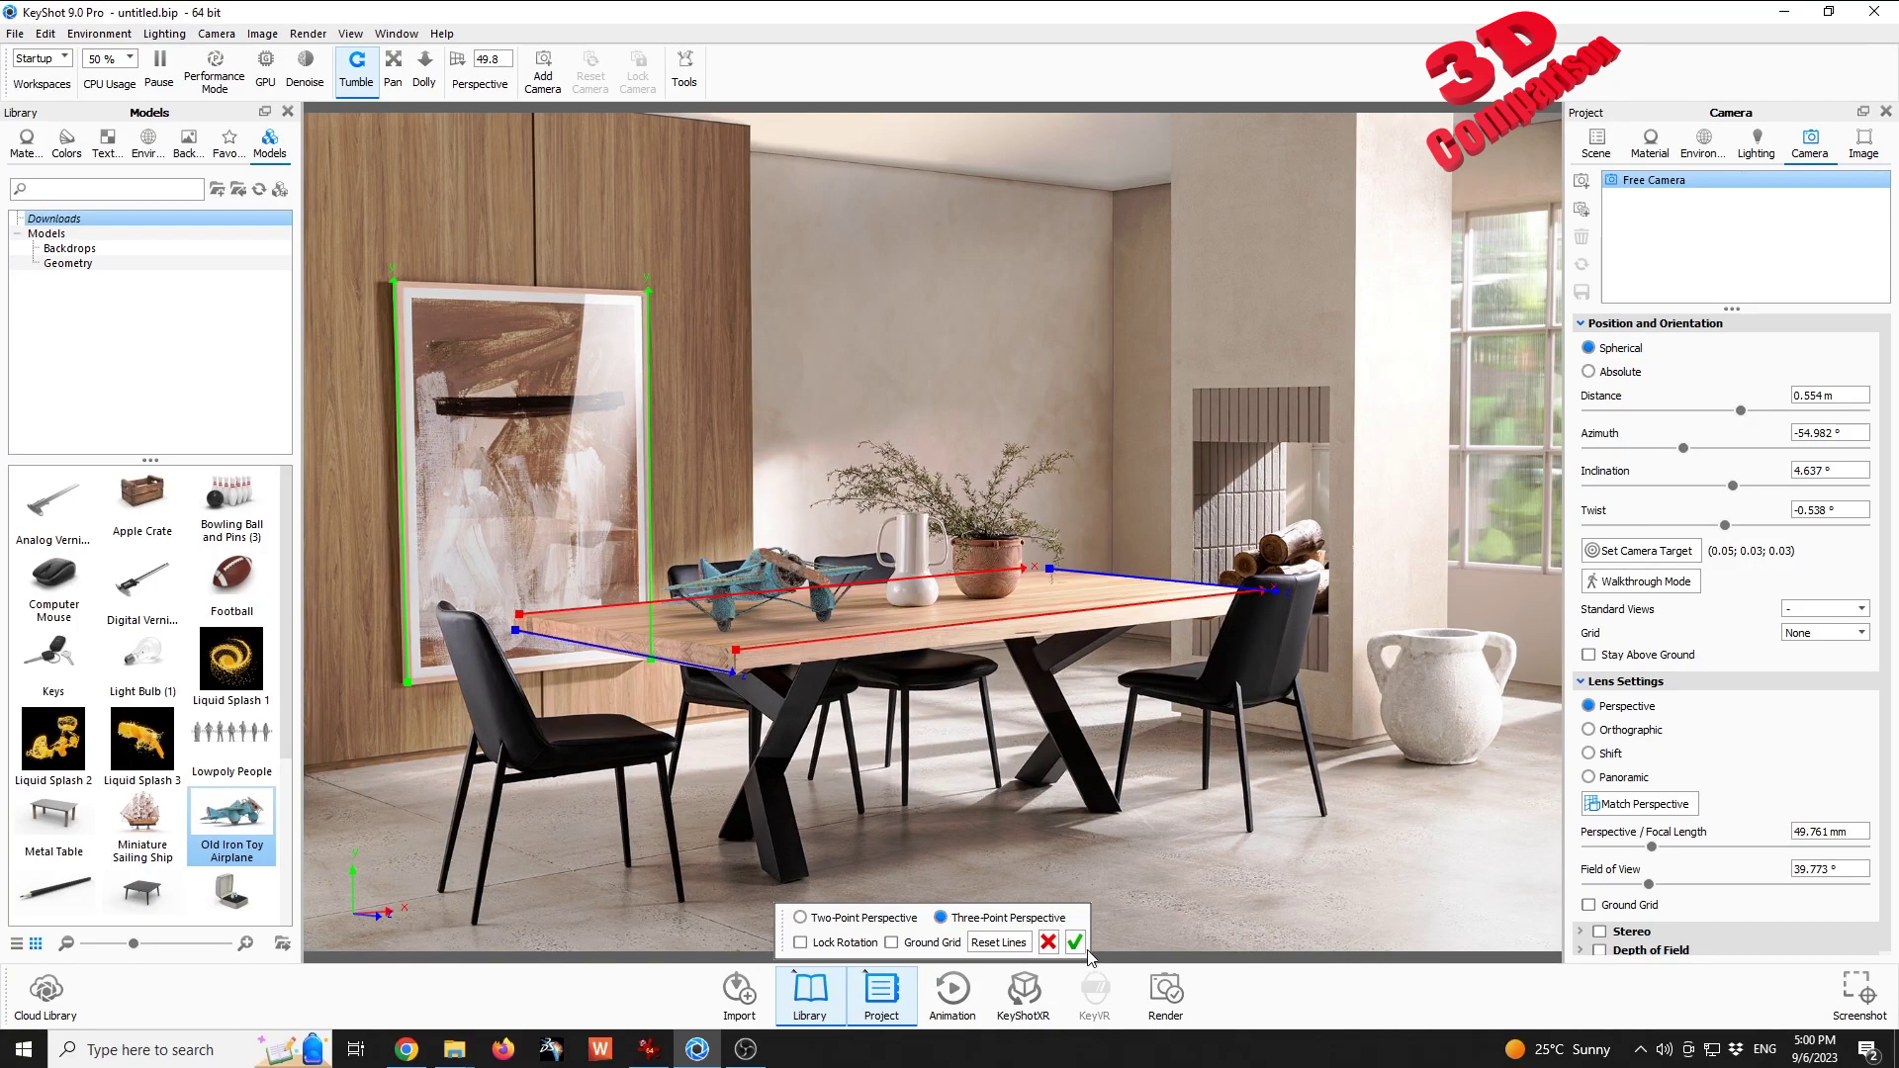
Set the render output width to 1920 px for a 1920 × 1280 image.
click(1165, 991)
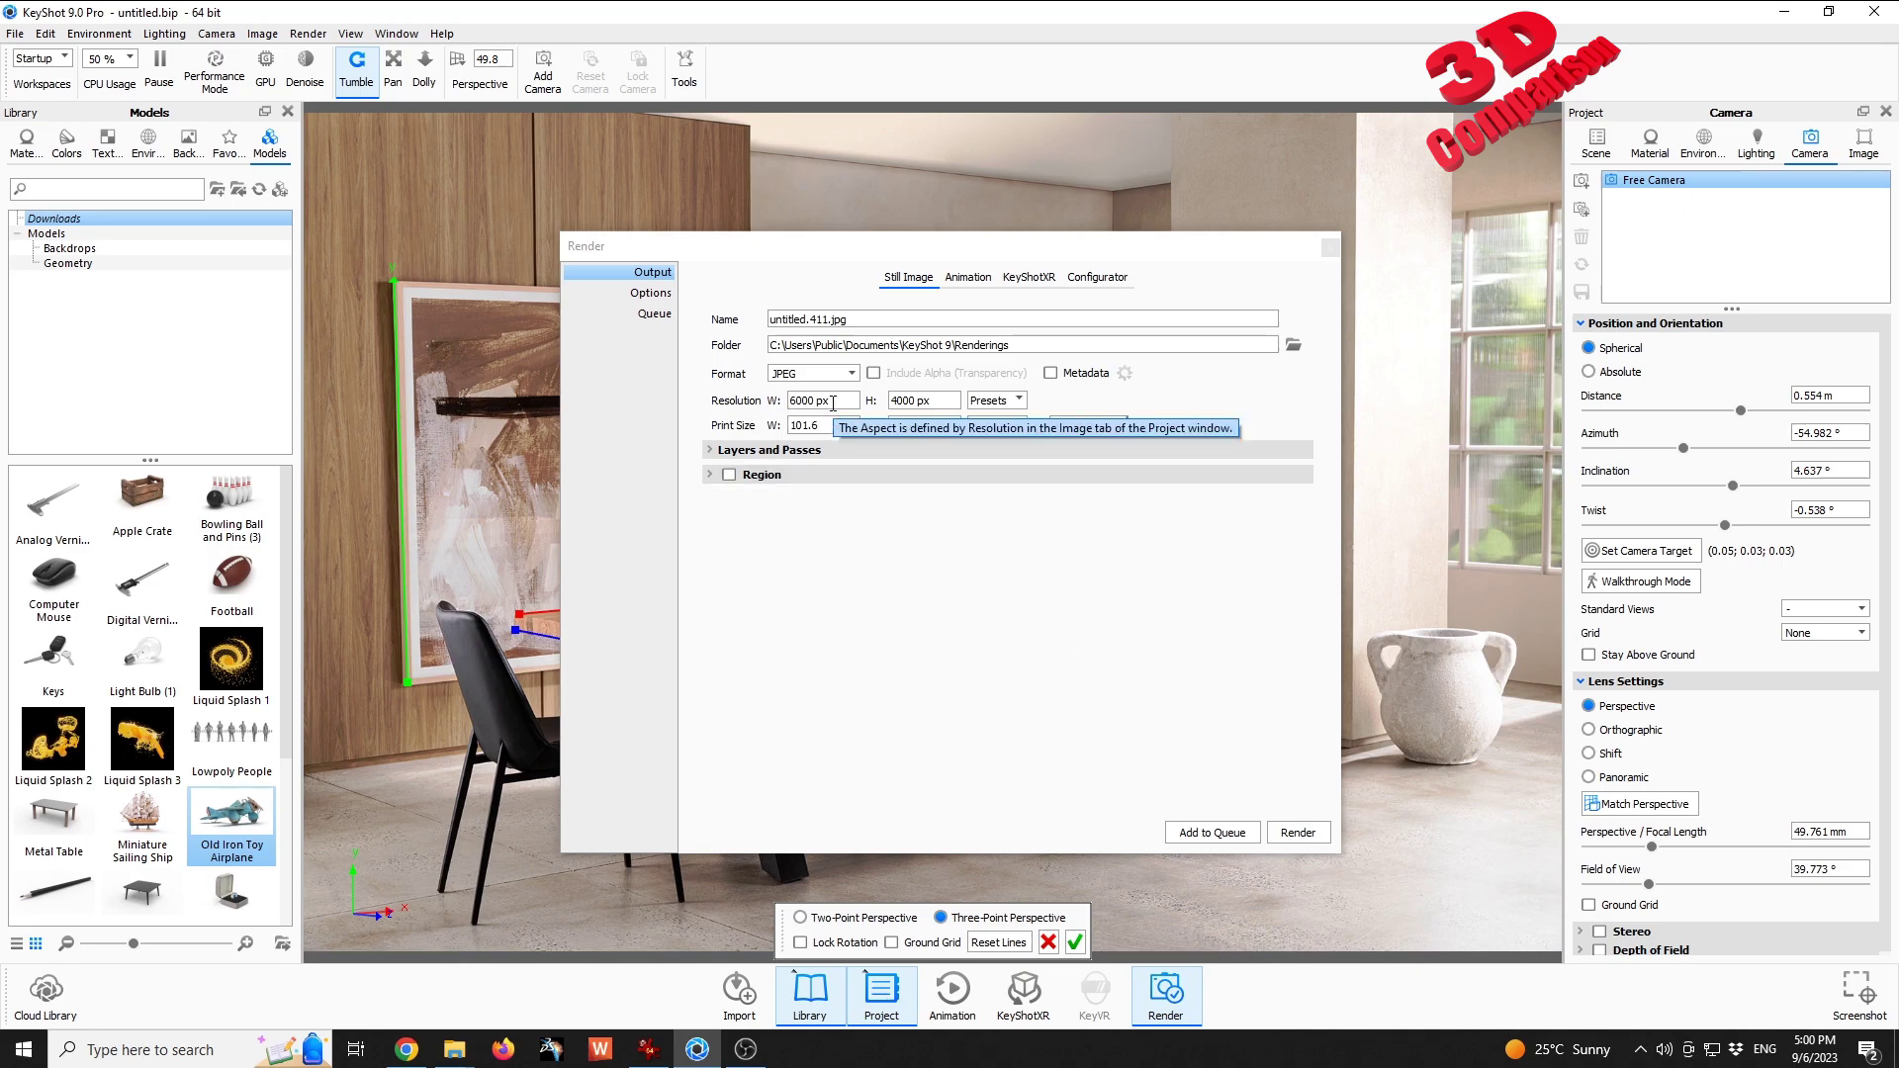
text(1920)
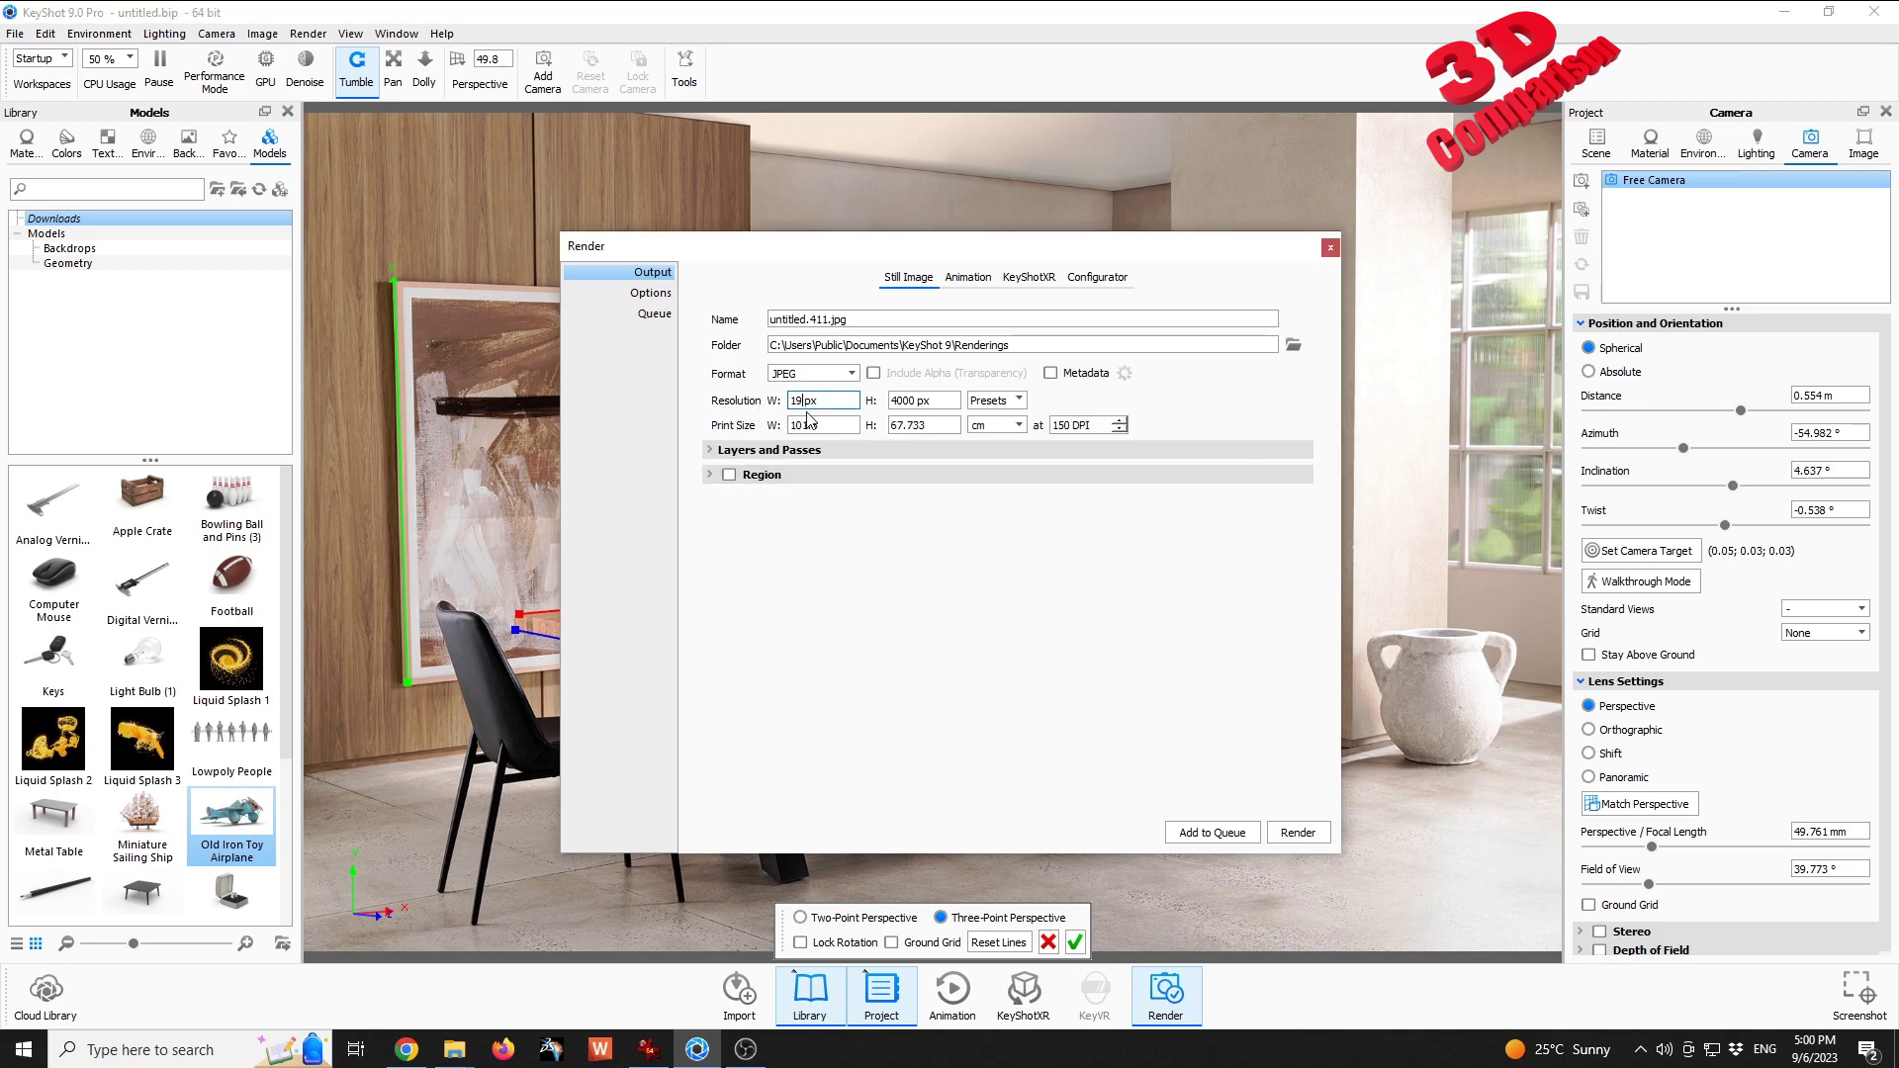
click(937, 403)
Raise Anti Aliasing and Shadow quality to 3 and add the still image job to the queue.
click(657, 294)
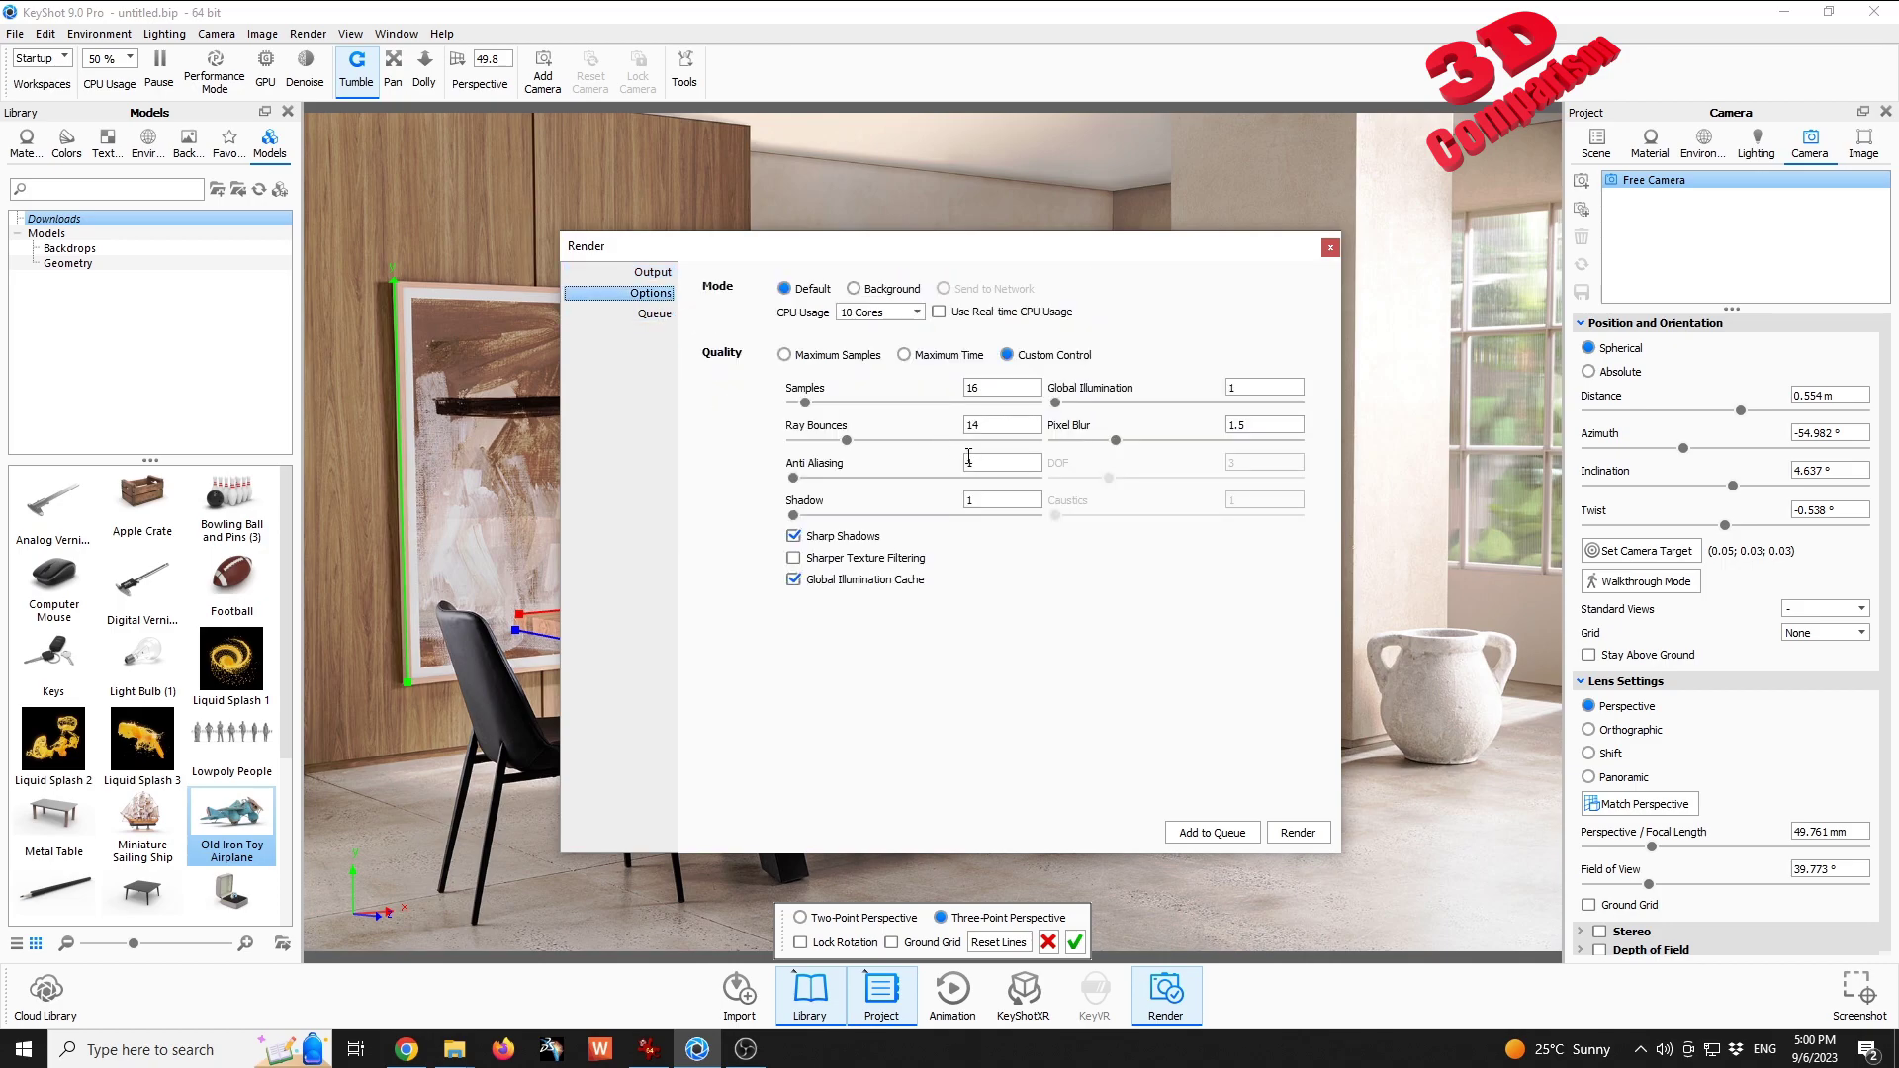
double_click(991, 388)
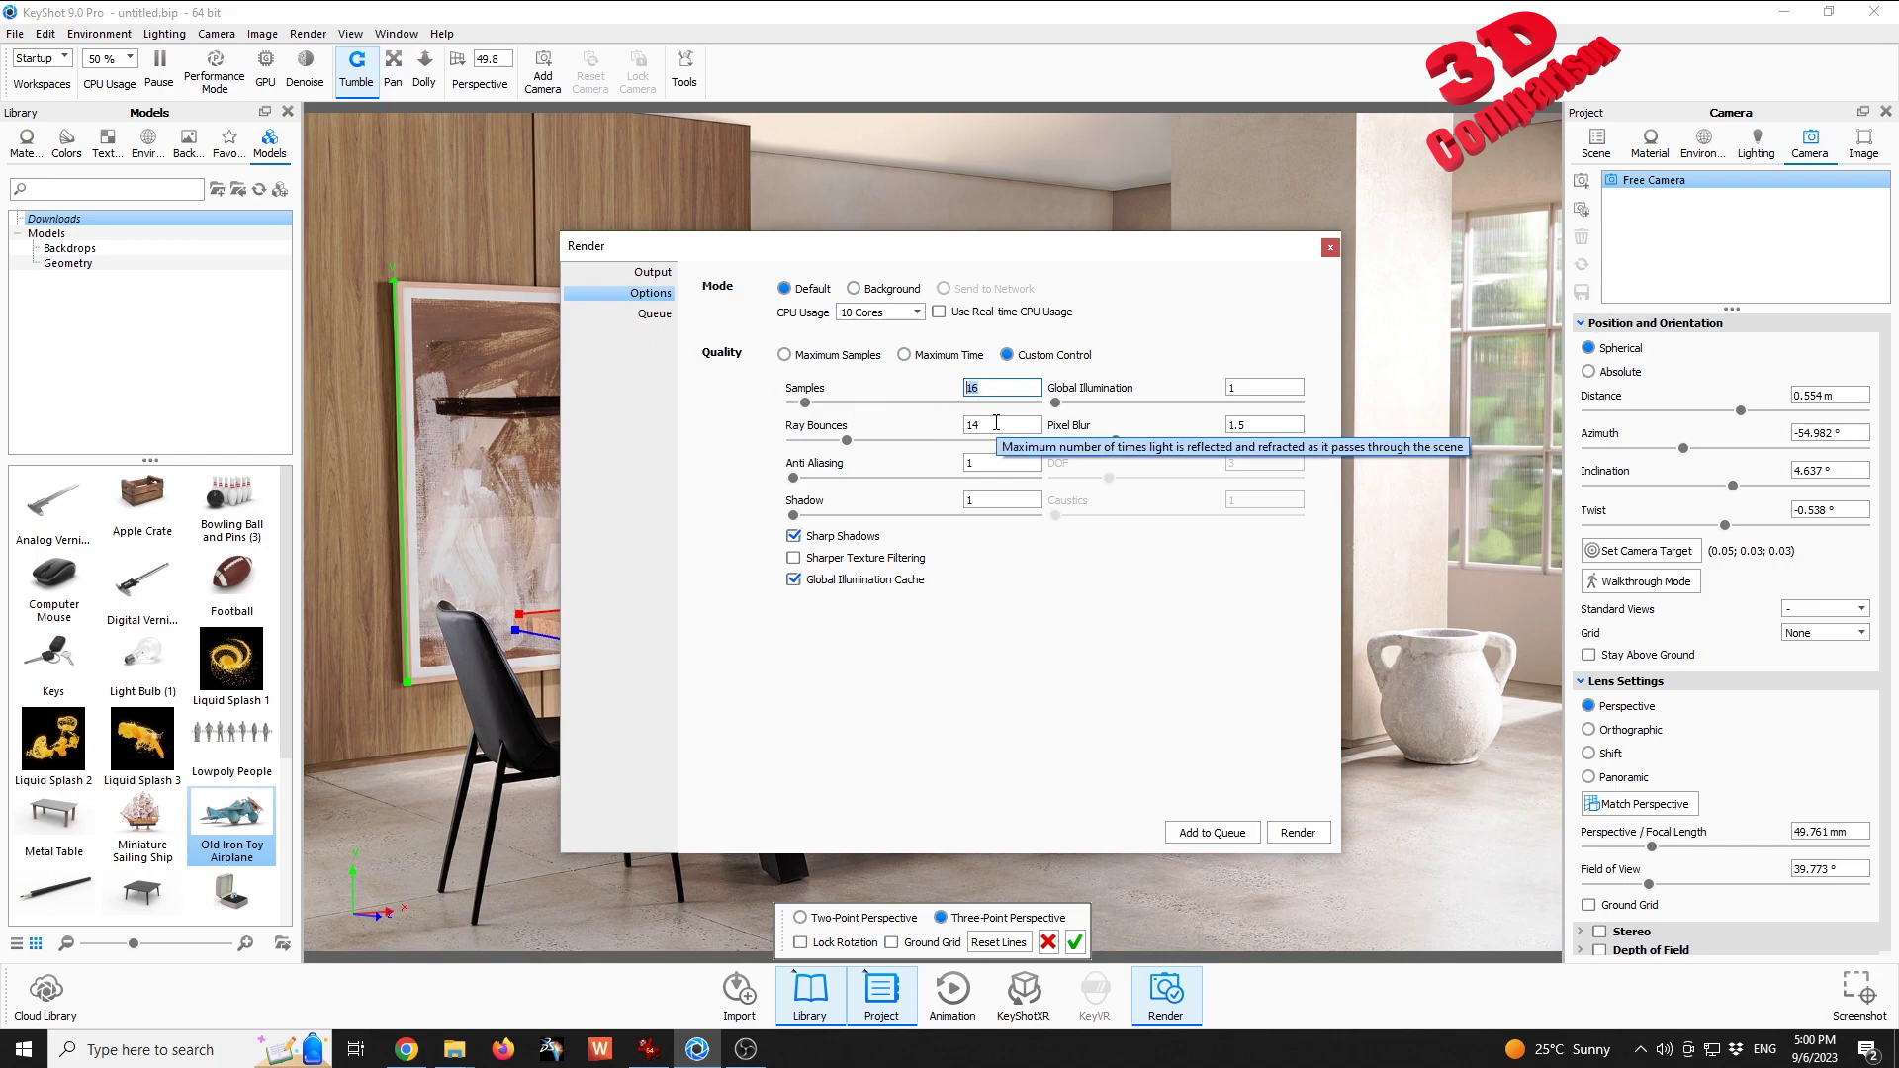
double_click(989, 463)
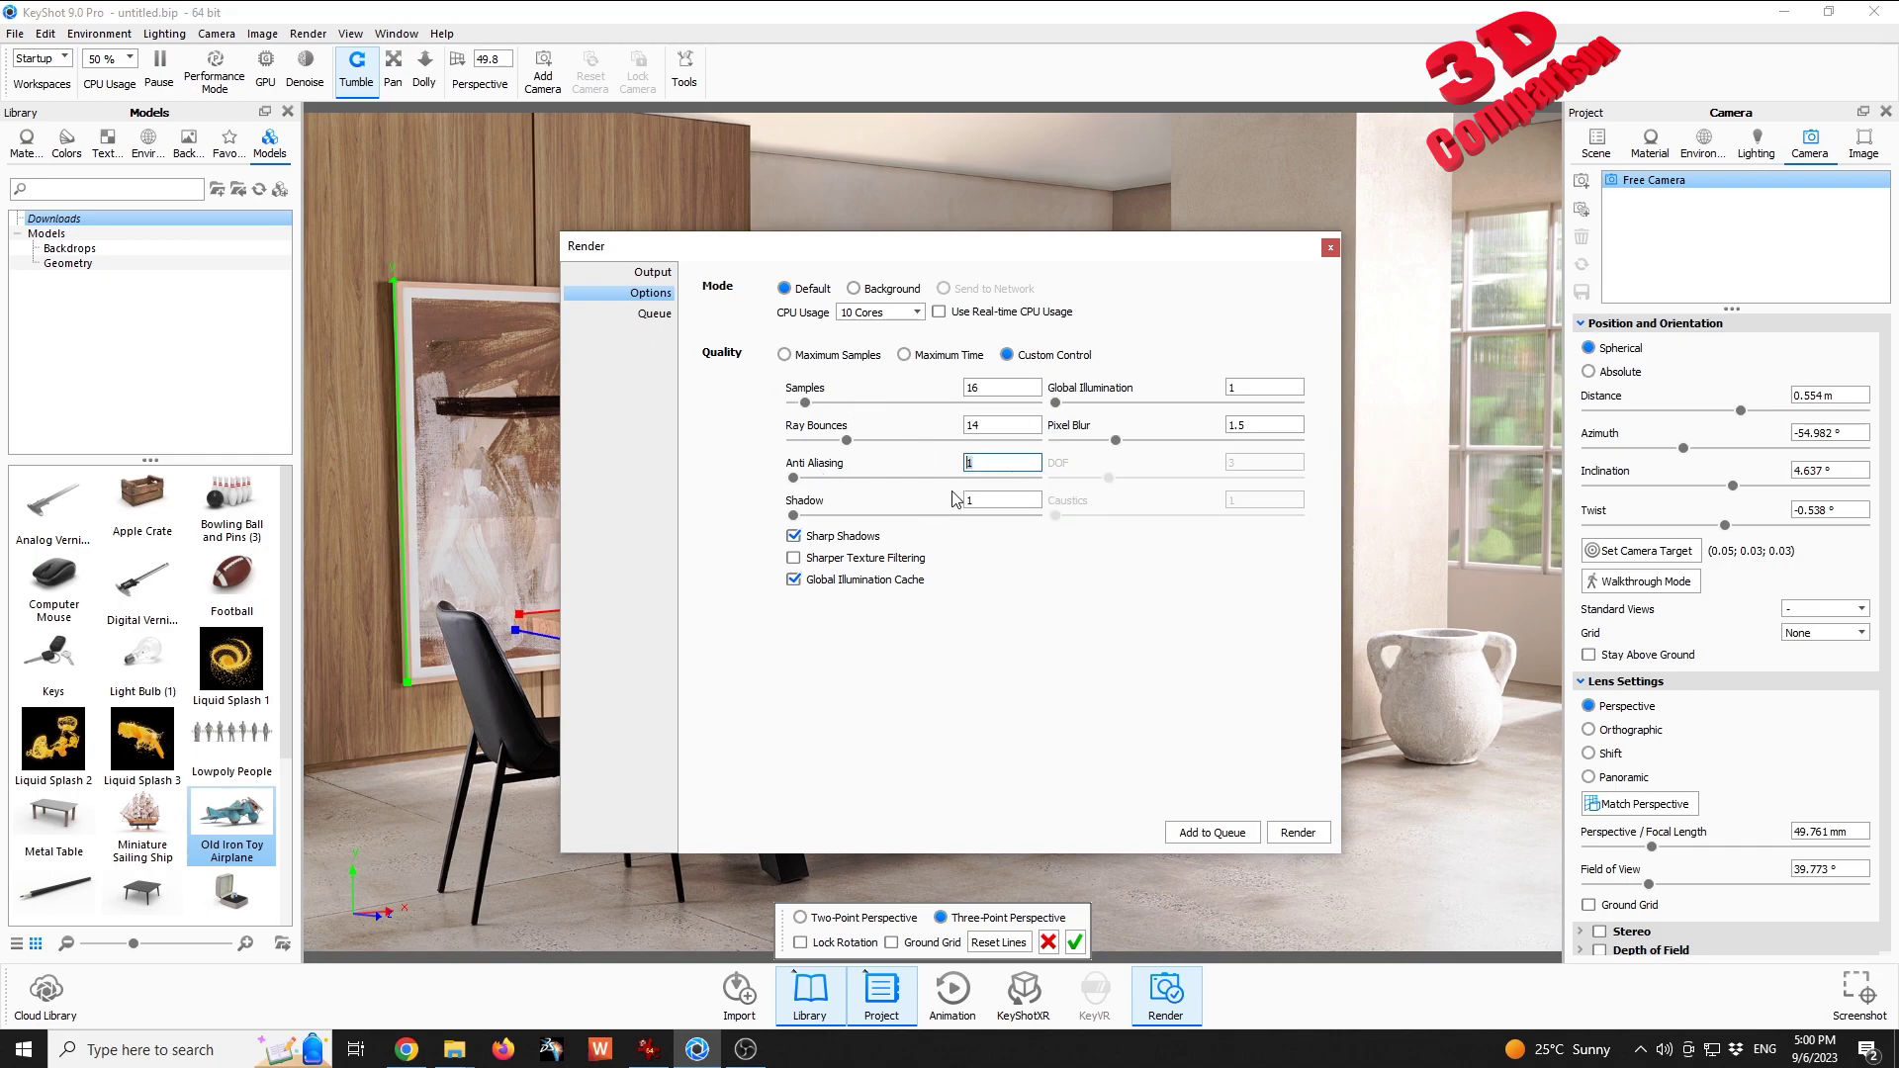
text(3)
double_click(985, 499)
text(3)
click(982, 462)
click(657, 317)
click(1242, 324)
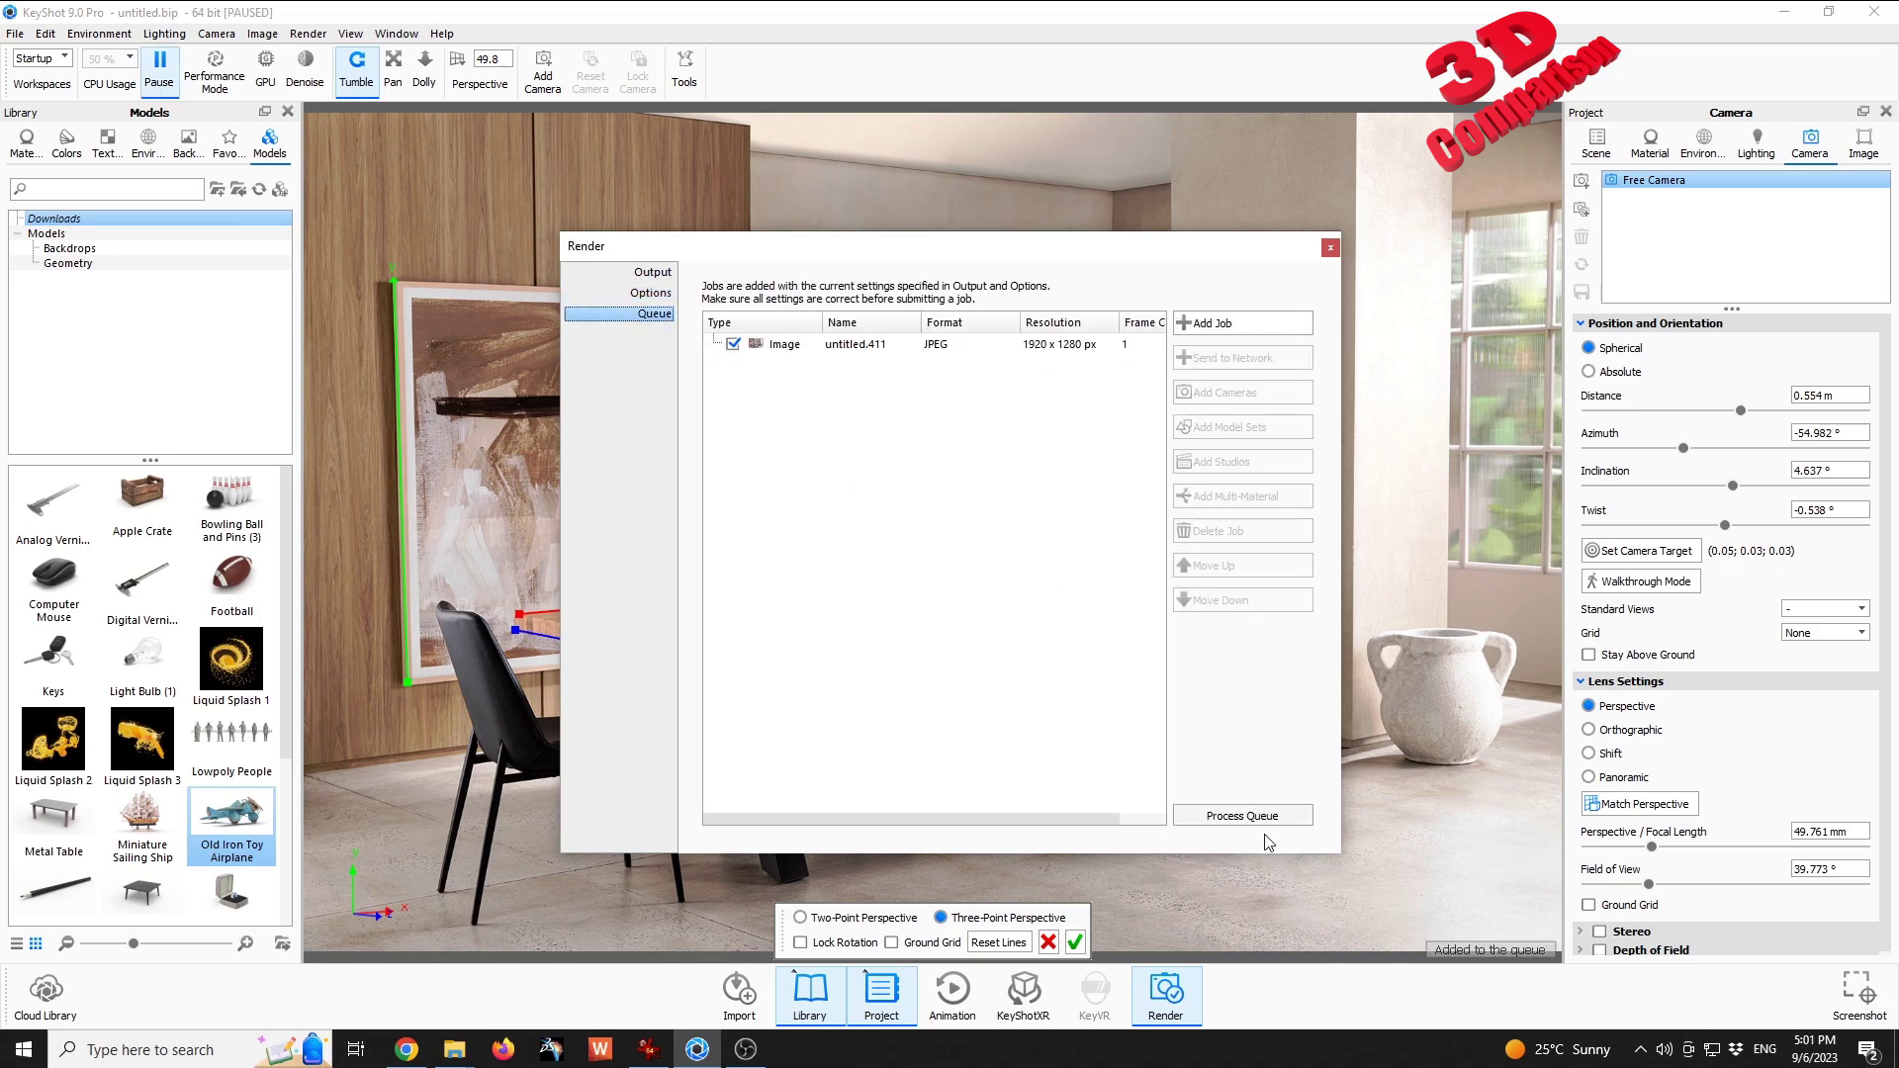
Process the queue and watch the 1920 × 1280 airplane render progress to 100%.
click(1276, 821)
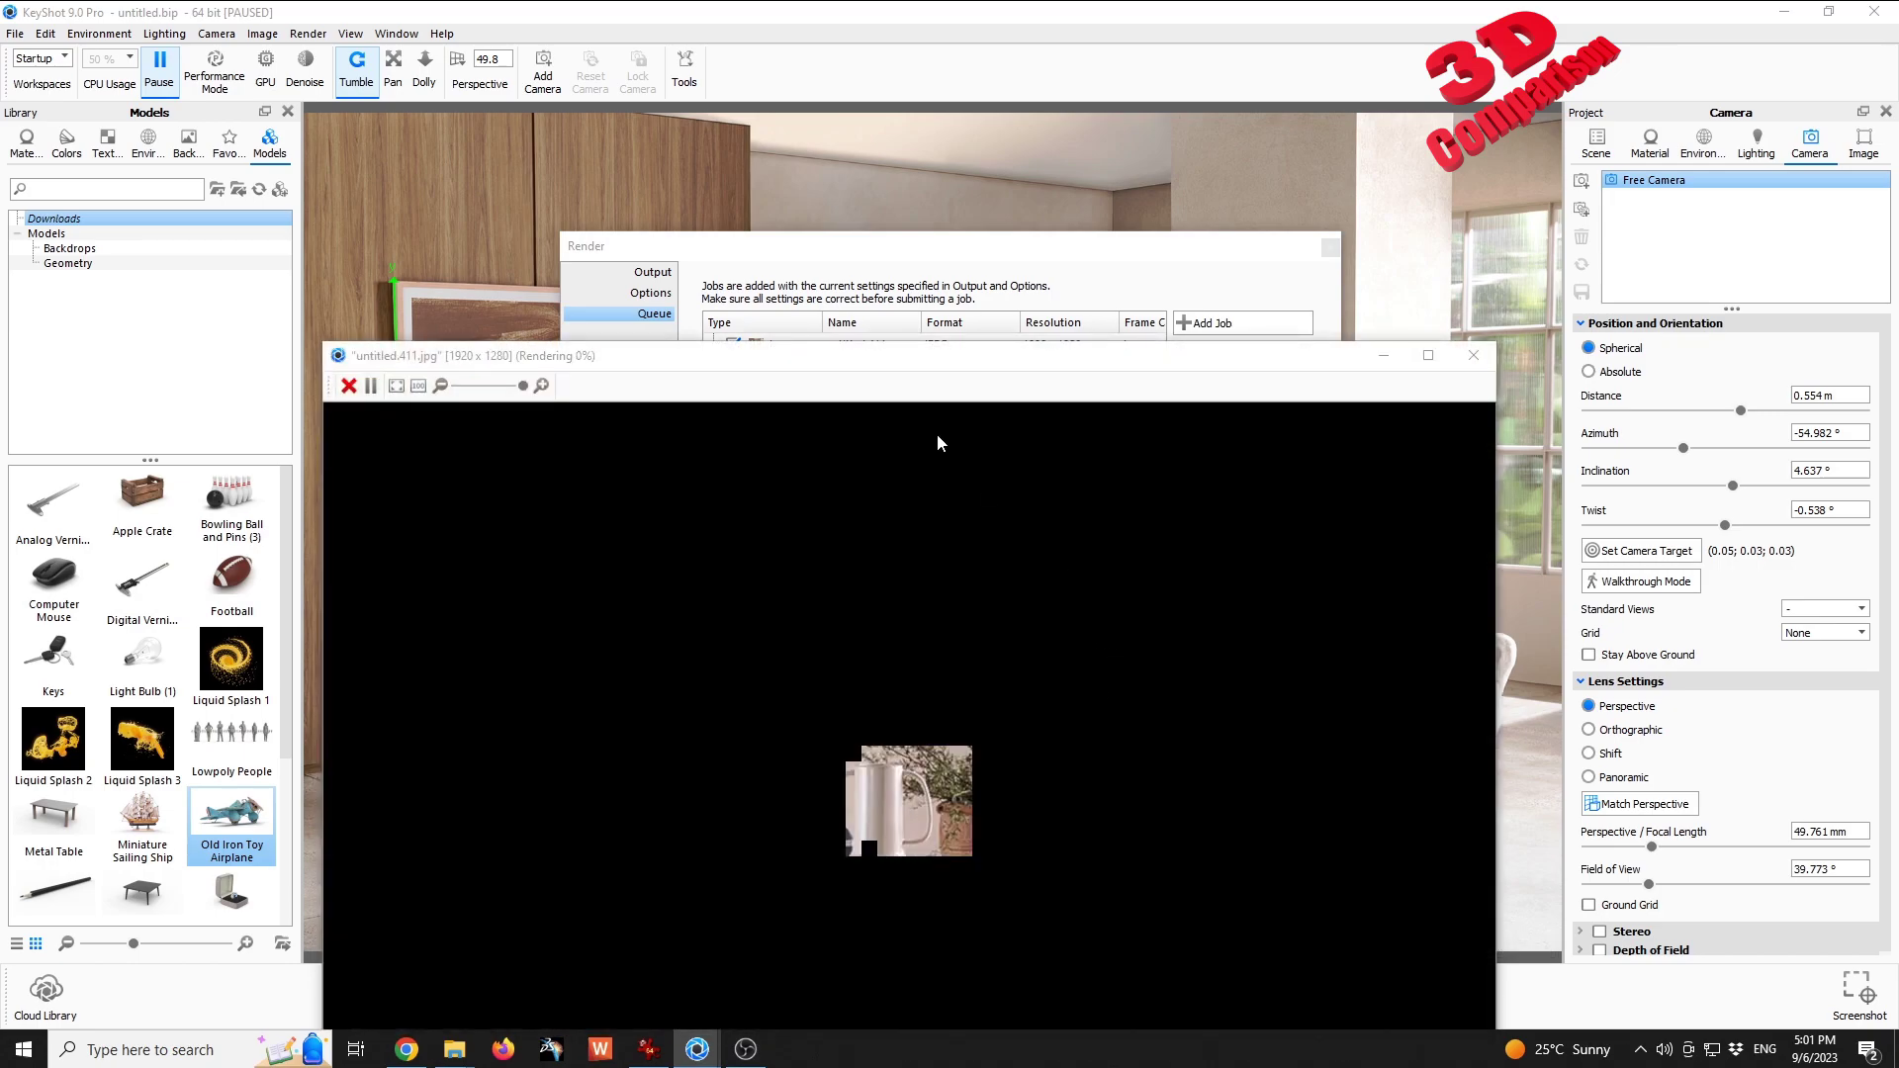
drag(804, 354, 763, 92)
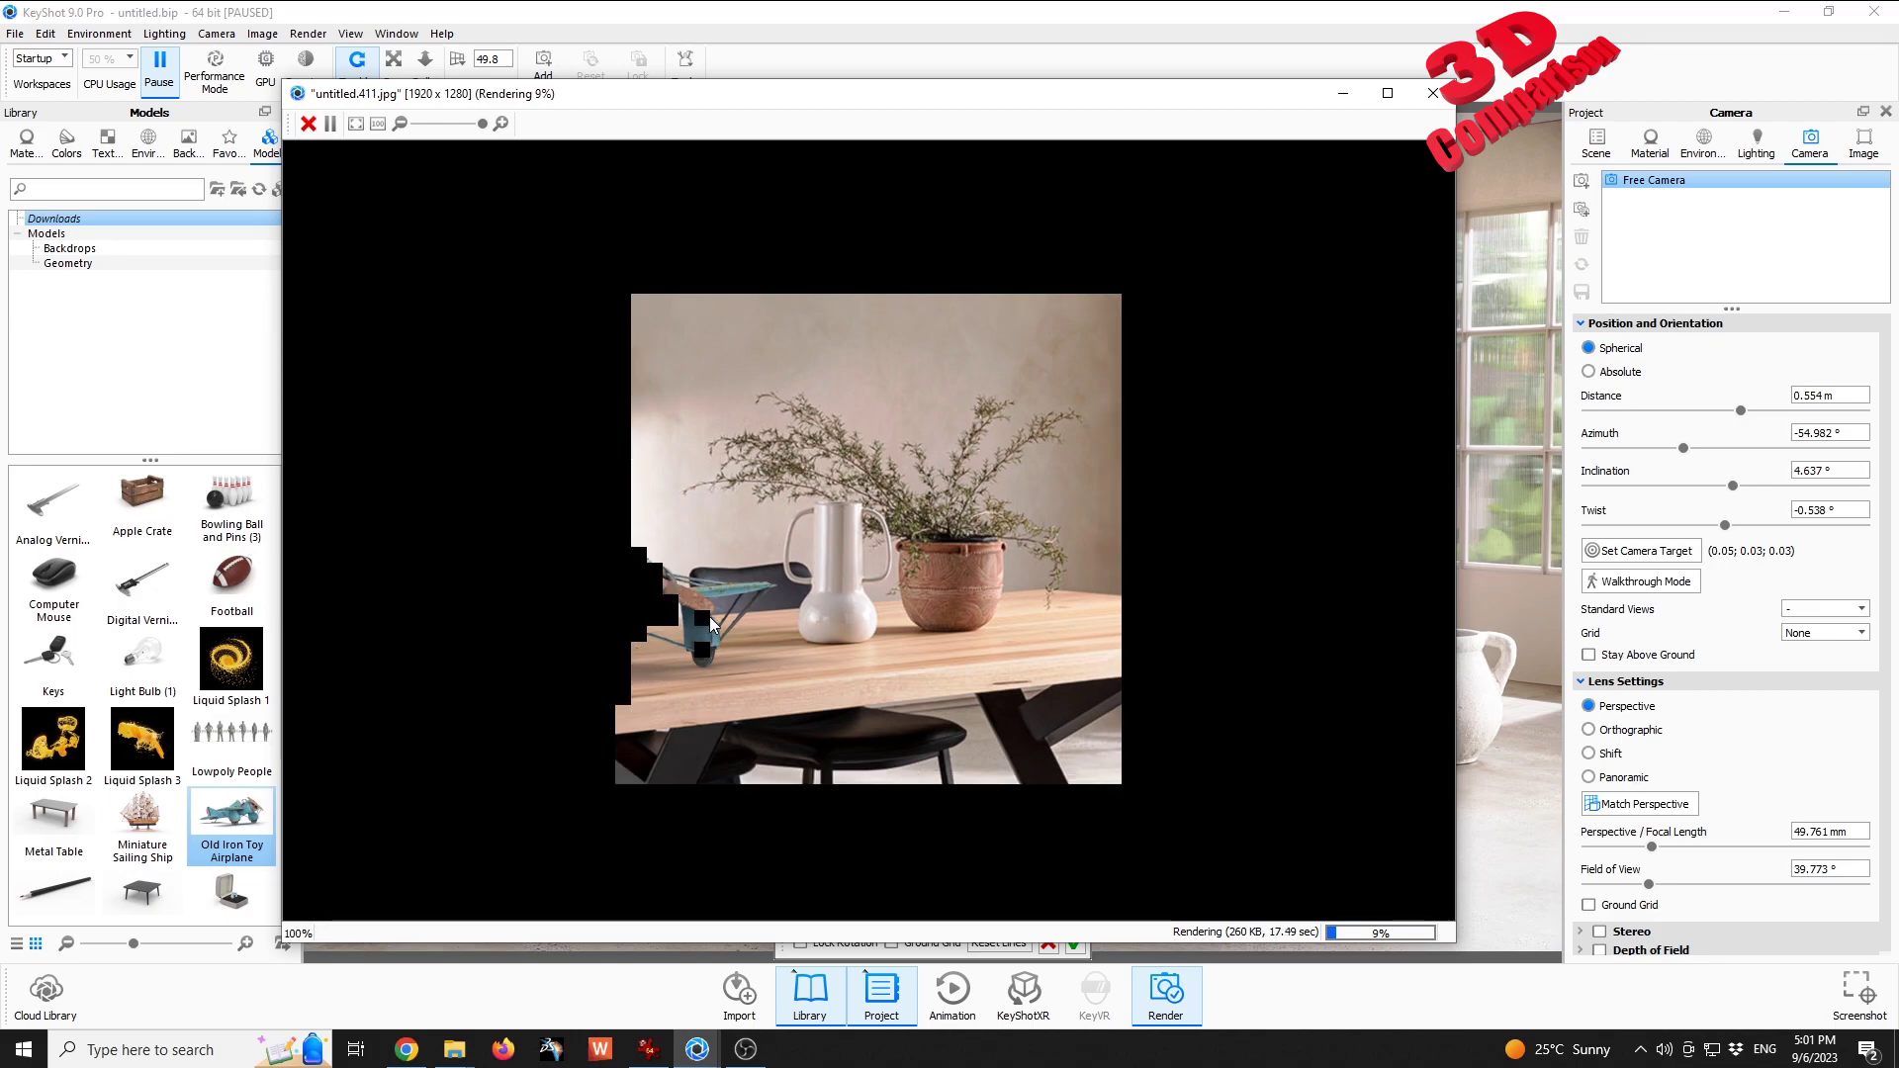
drag(734, 655, 930, 635)
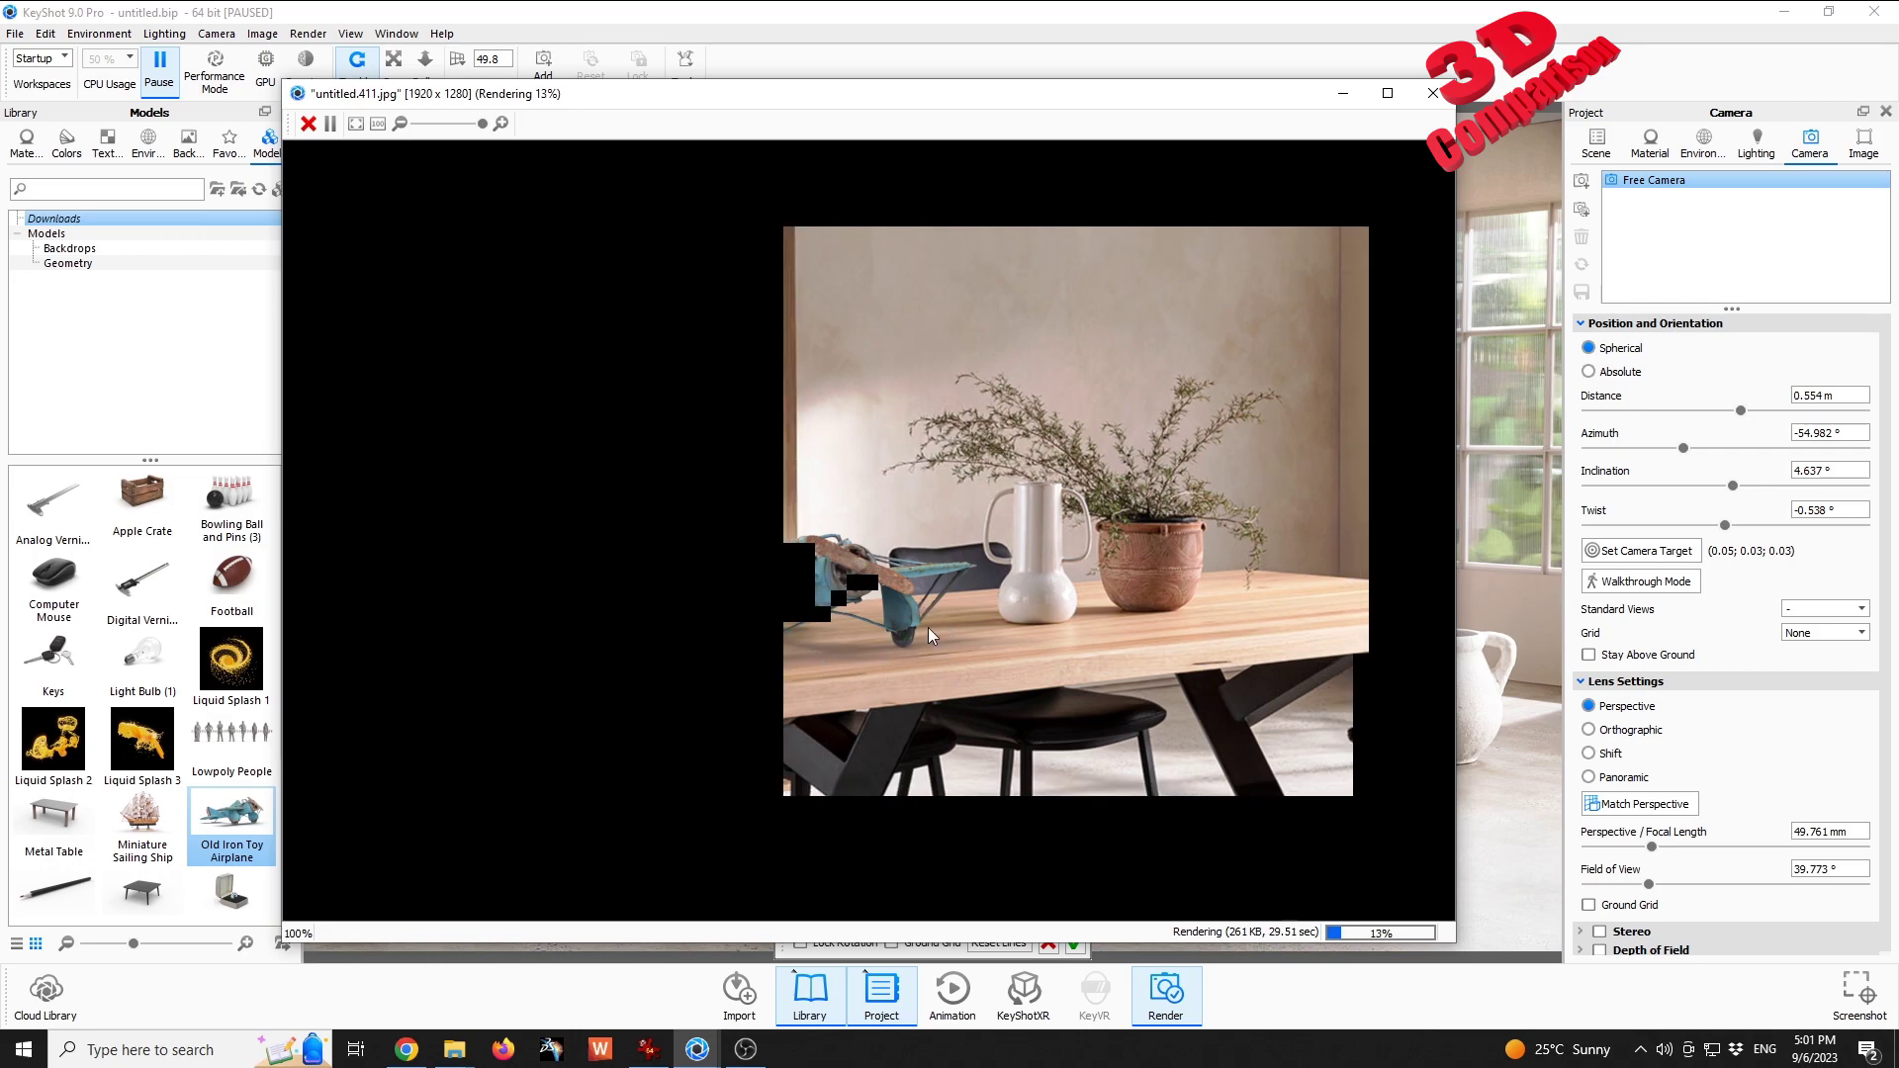
drag(1003, 617, 1036, 659)
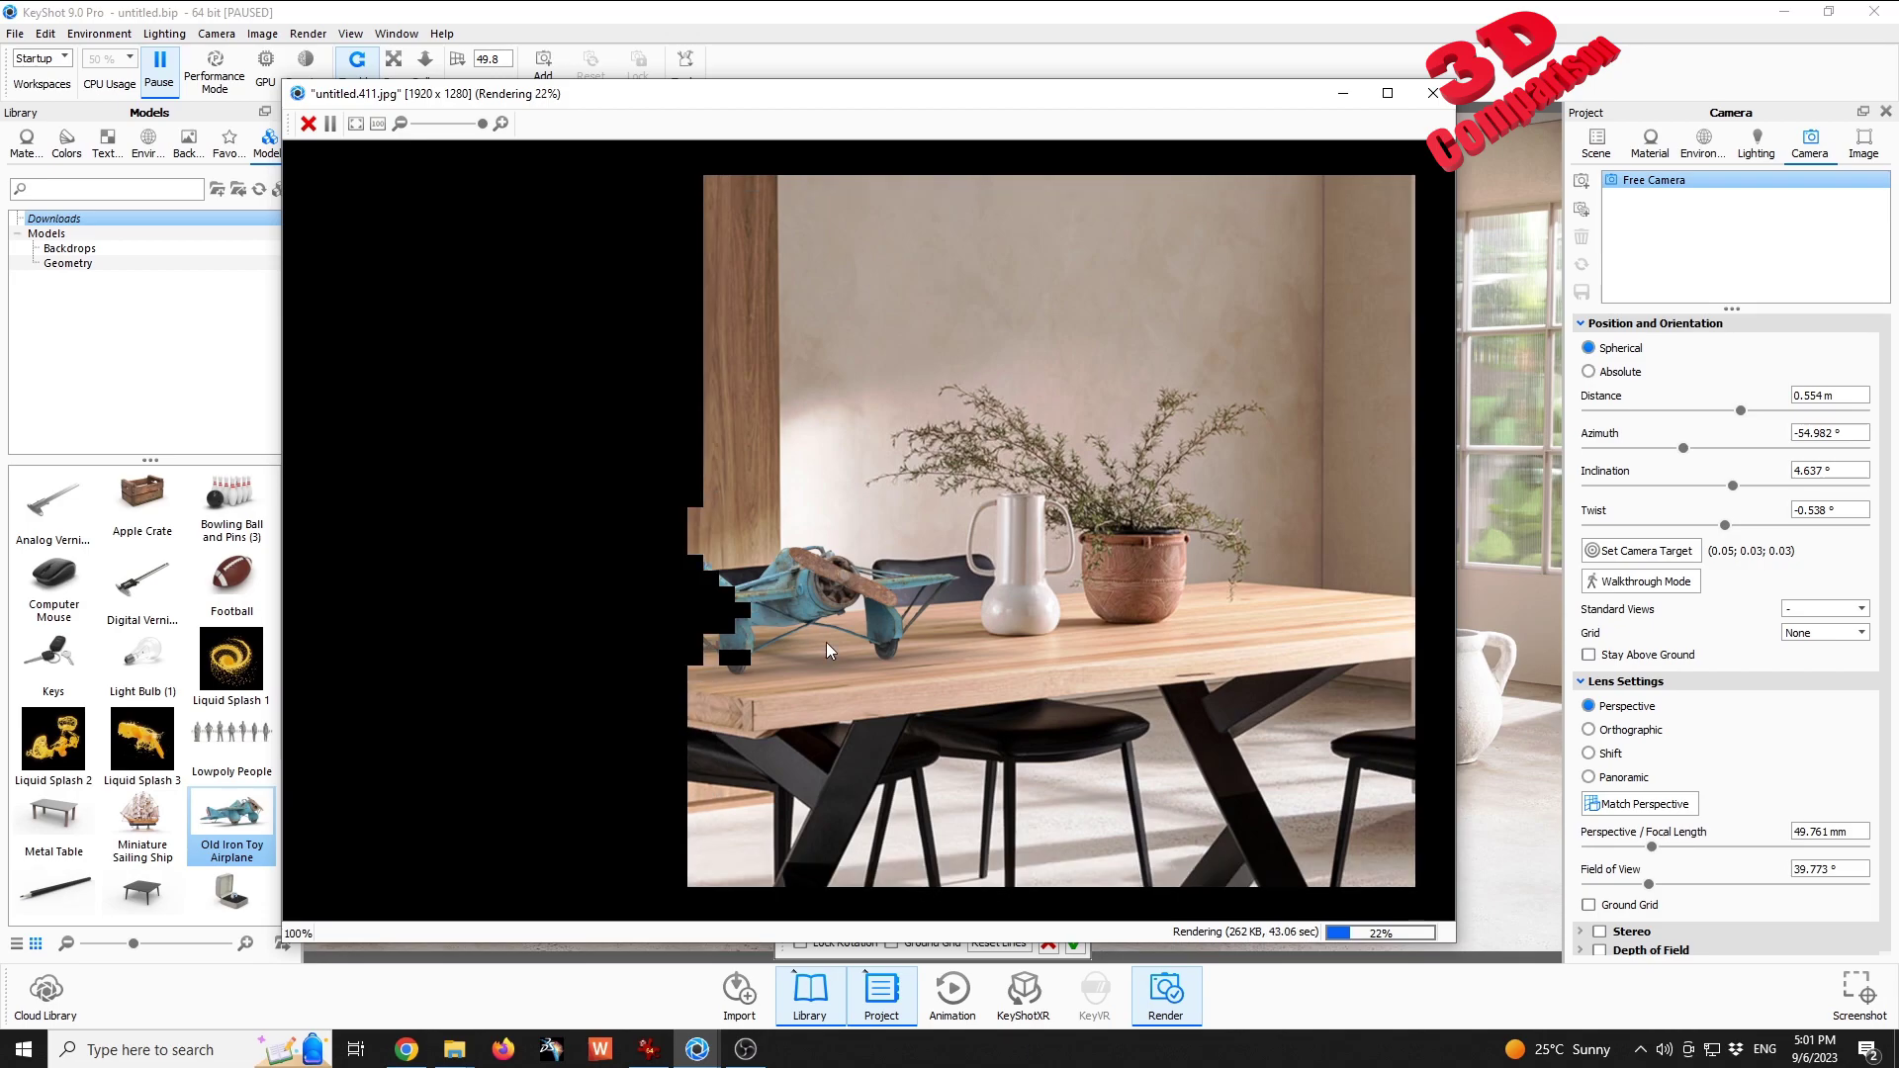
drag(809, 653, 900, 620)
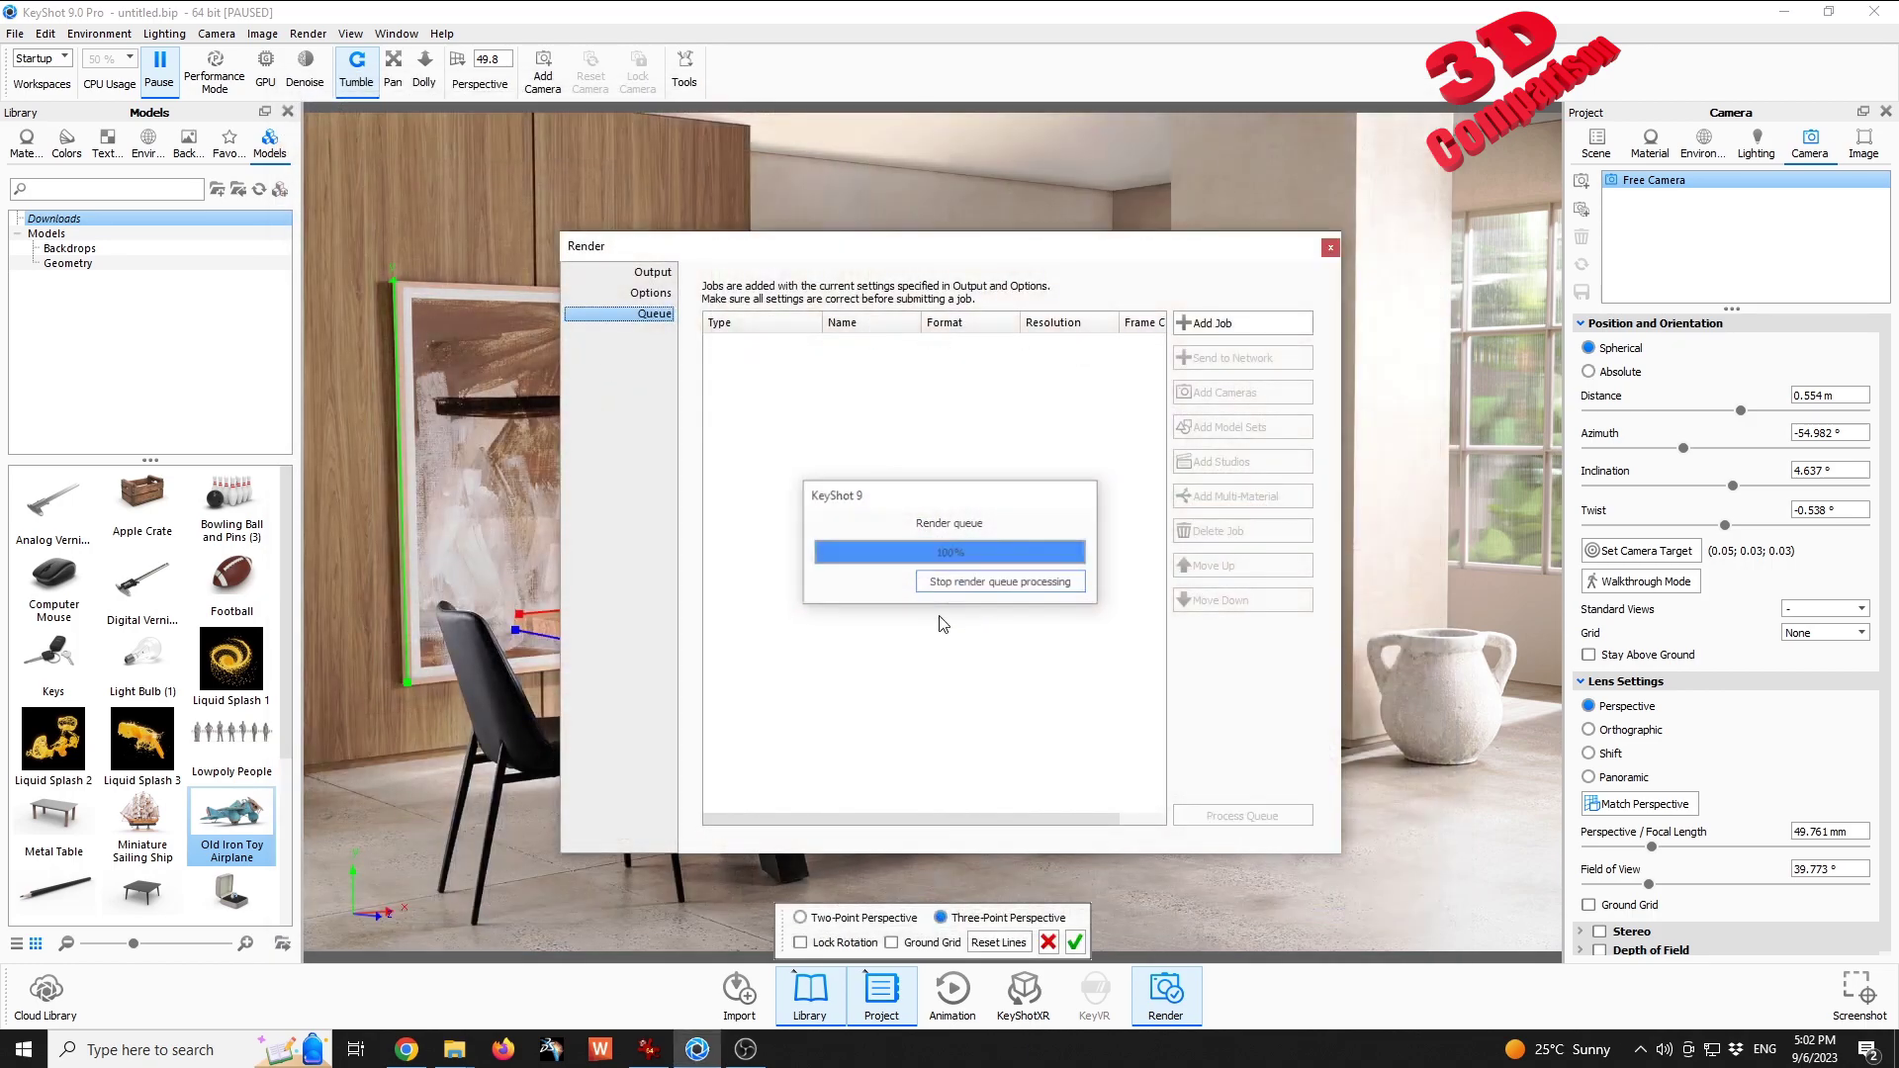
Close the render settings and rotate the Environment lighting until the rotation reads 98°.
click(1329, 247)
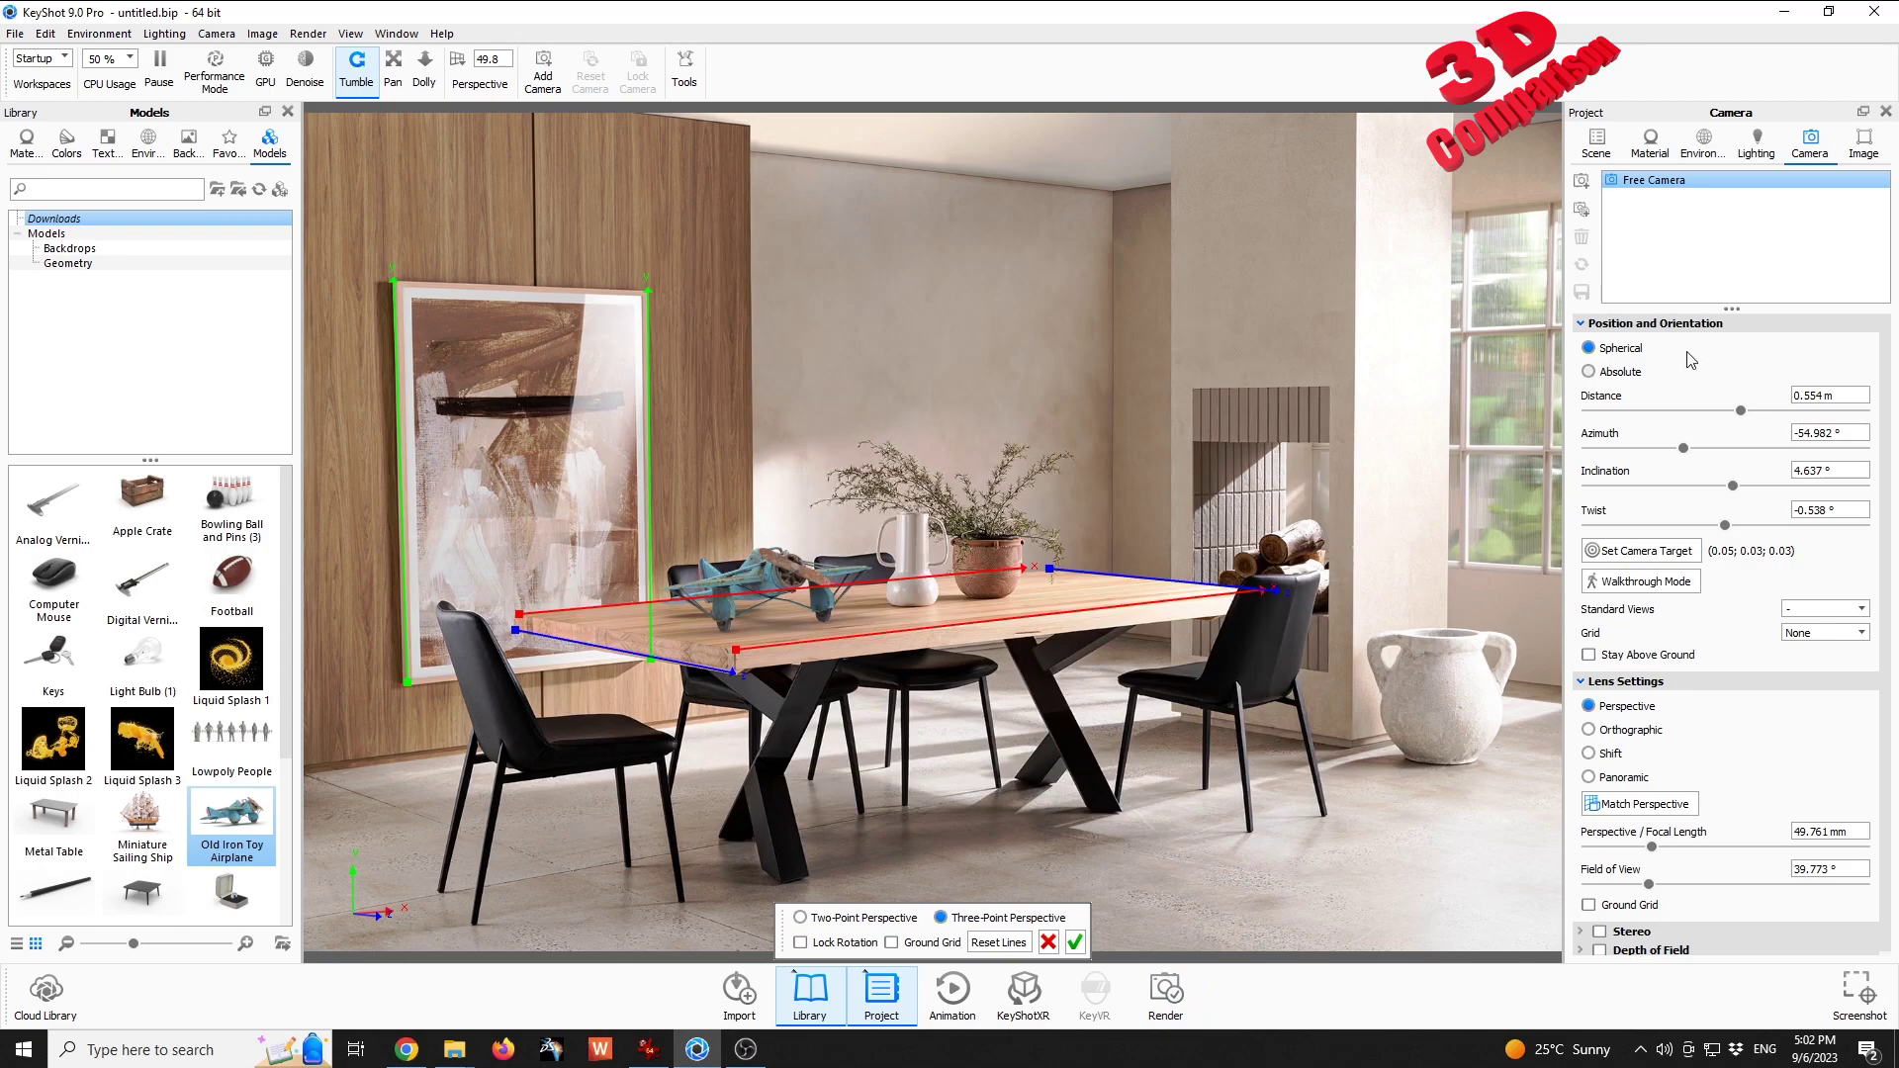
click(1706, 148)
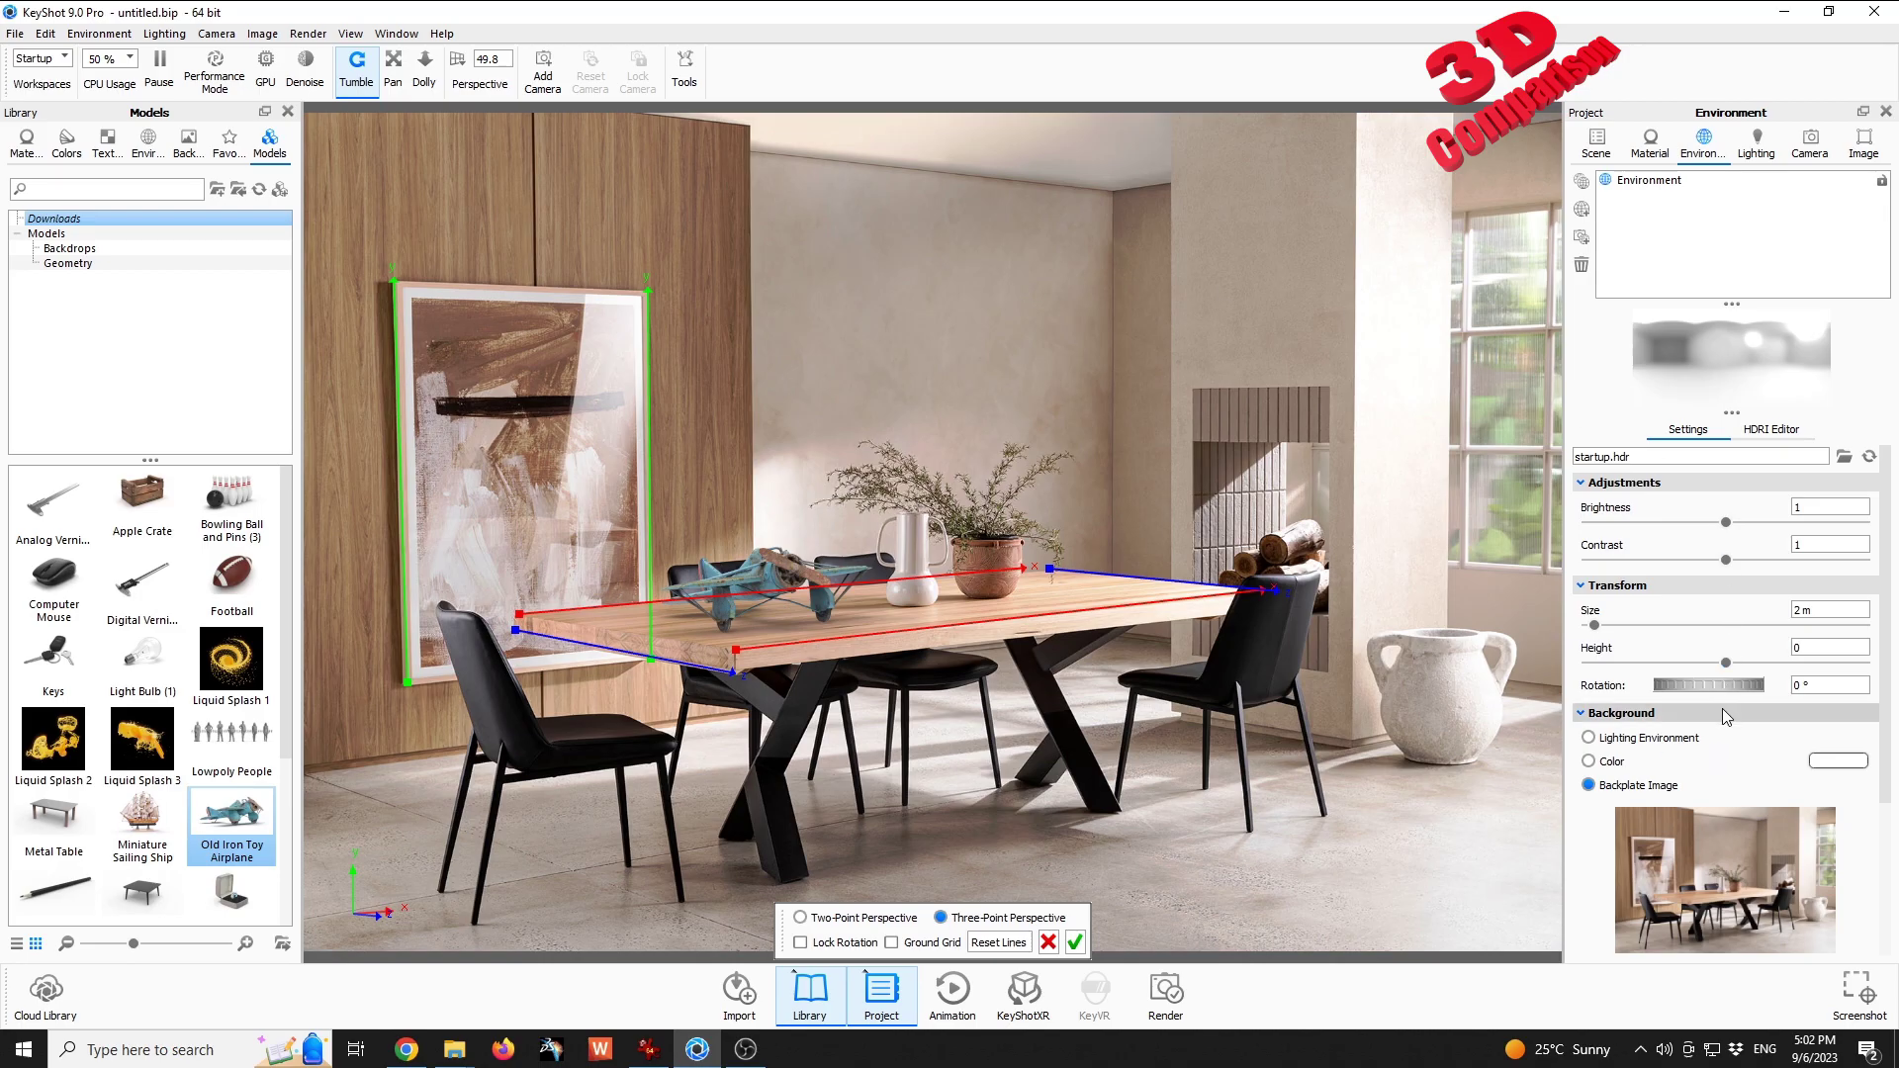
drag(1713, 685, 1661, 685)
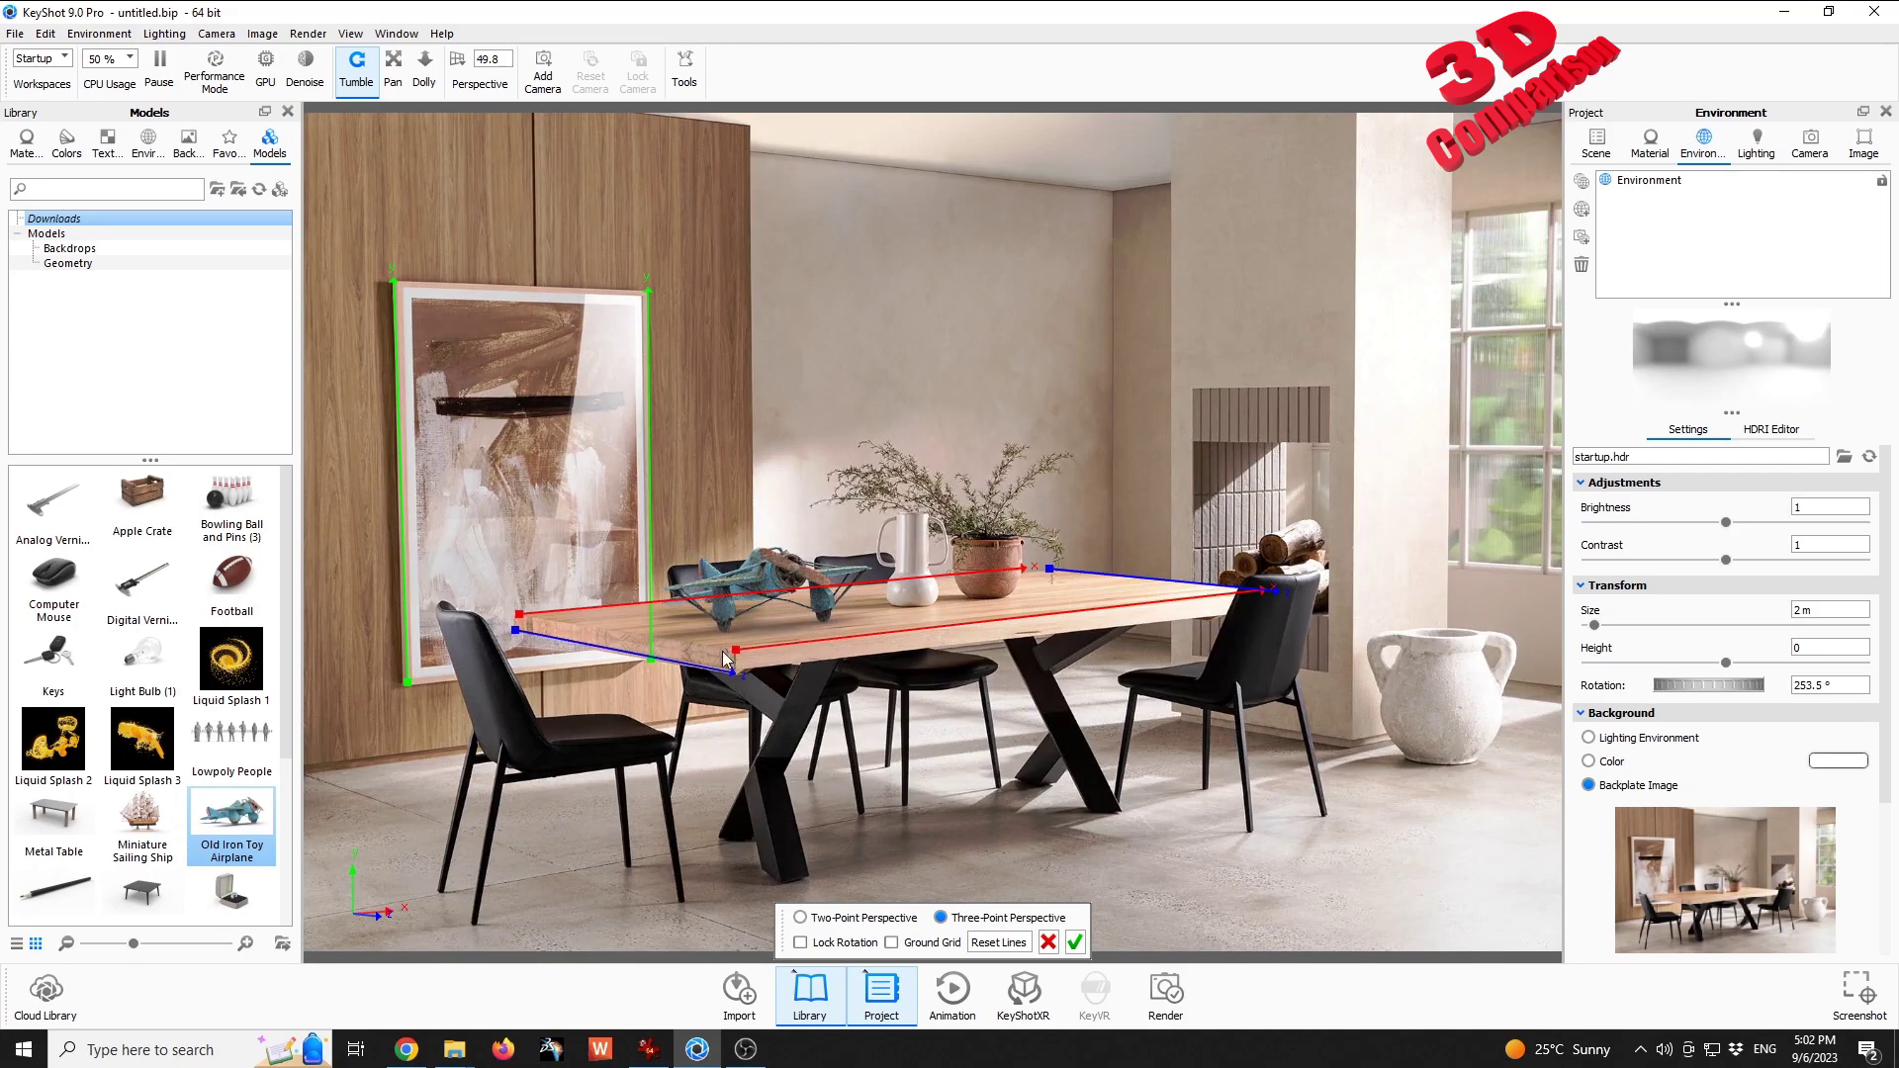
mouse_move(1726, 687)
mouse_down()
mouse_move(1630, 686)
mouse_move(1773, 696)
mouse_move(1693, 690)
mouse_move(1739, 699)
mouse_move(1695, 691)
mouse_move(1737, 679)
mouse_move(1718, 687)
mouse_up()
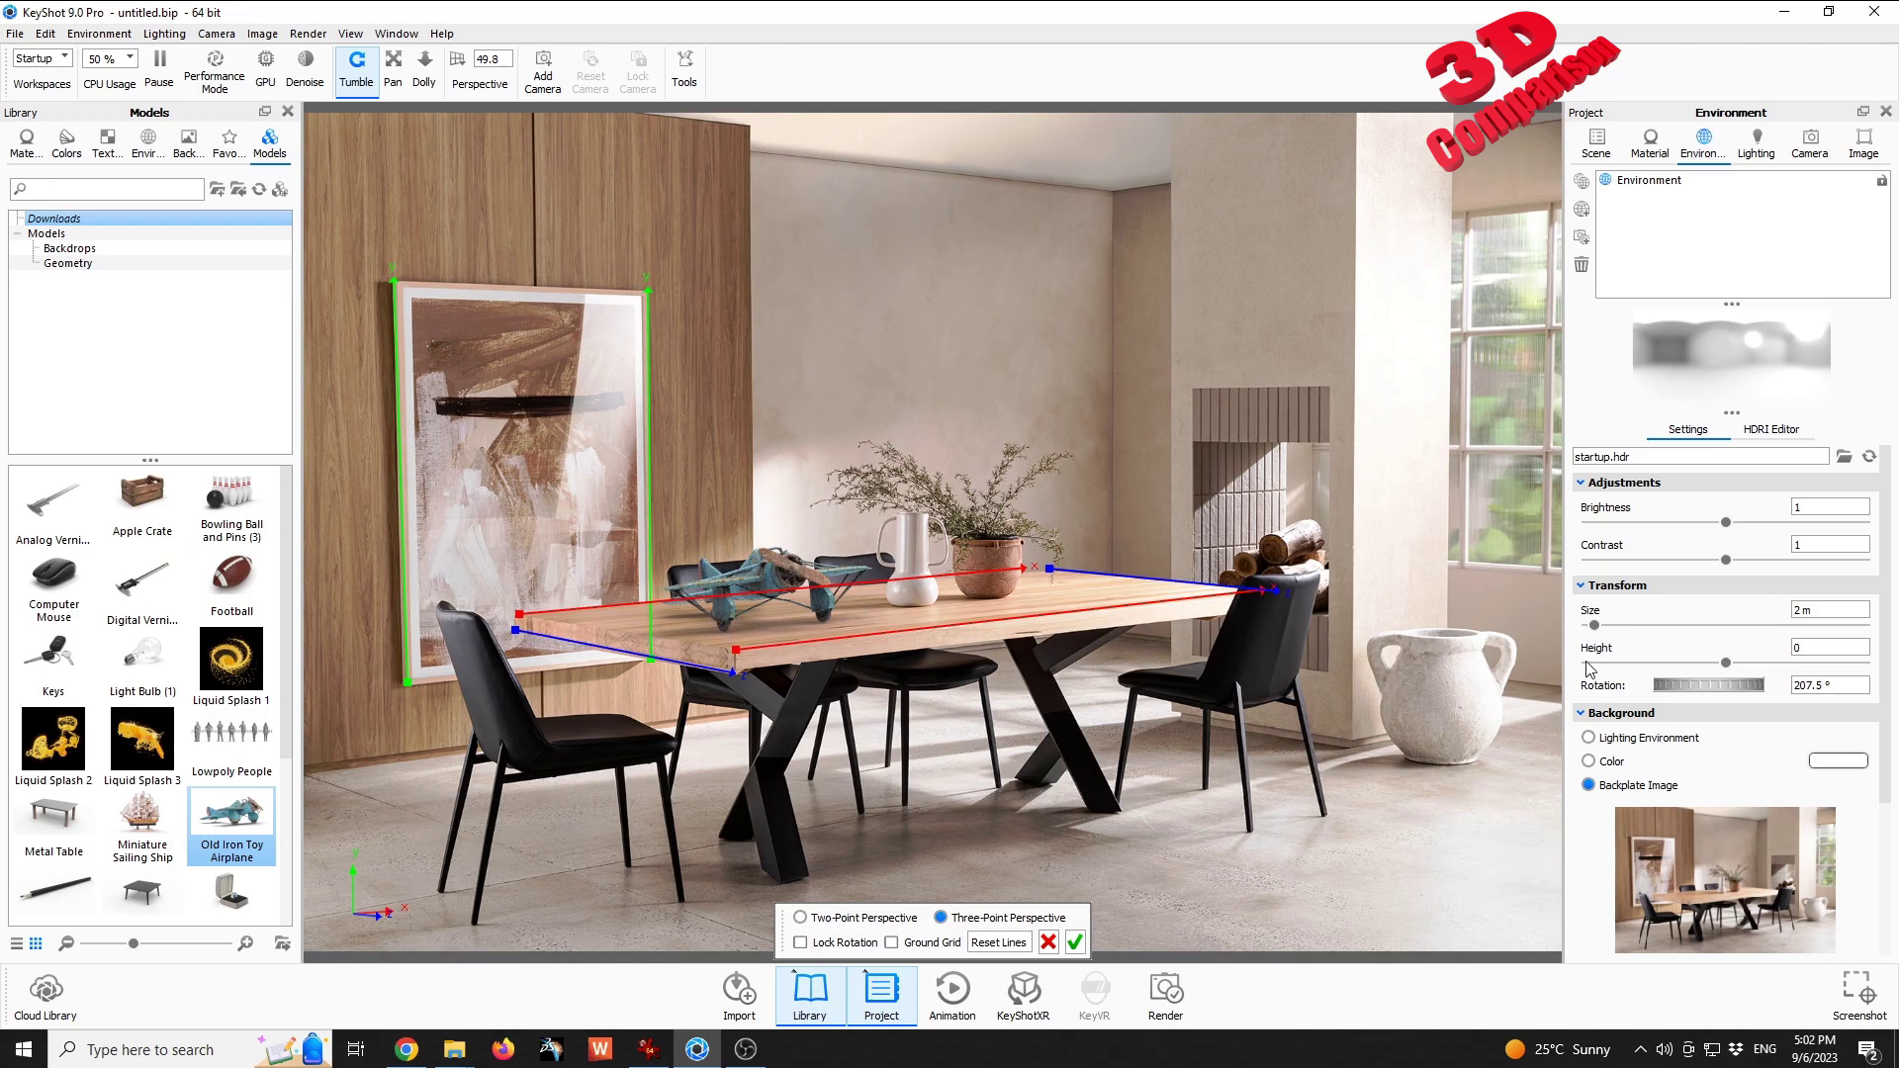
drag(1711, 690, 1689, 685)
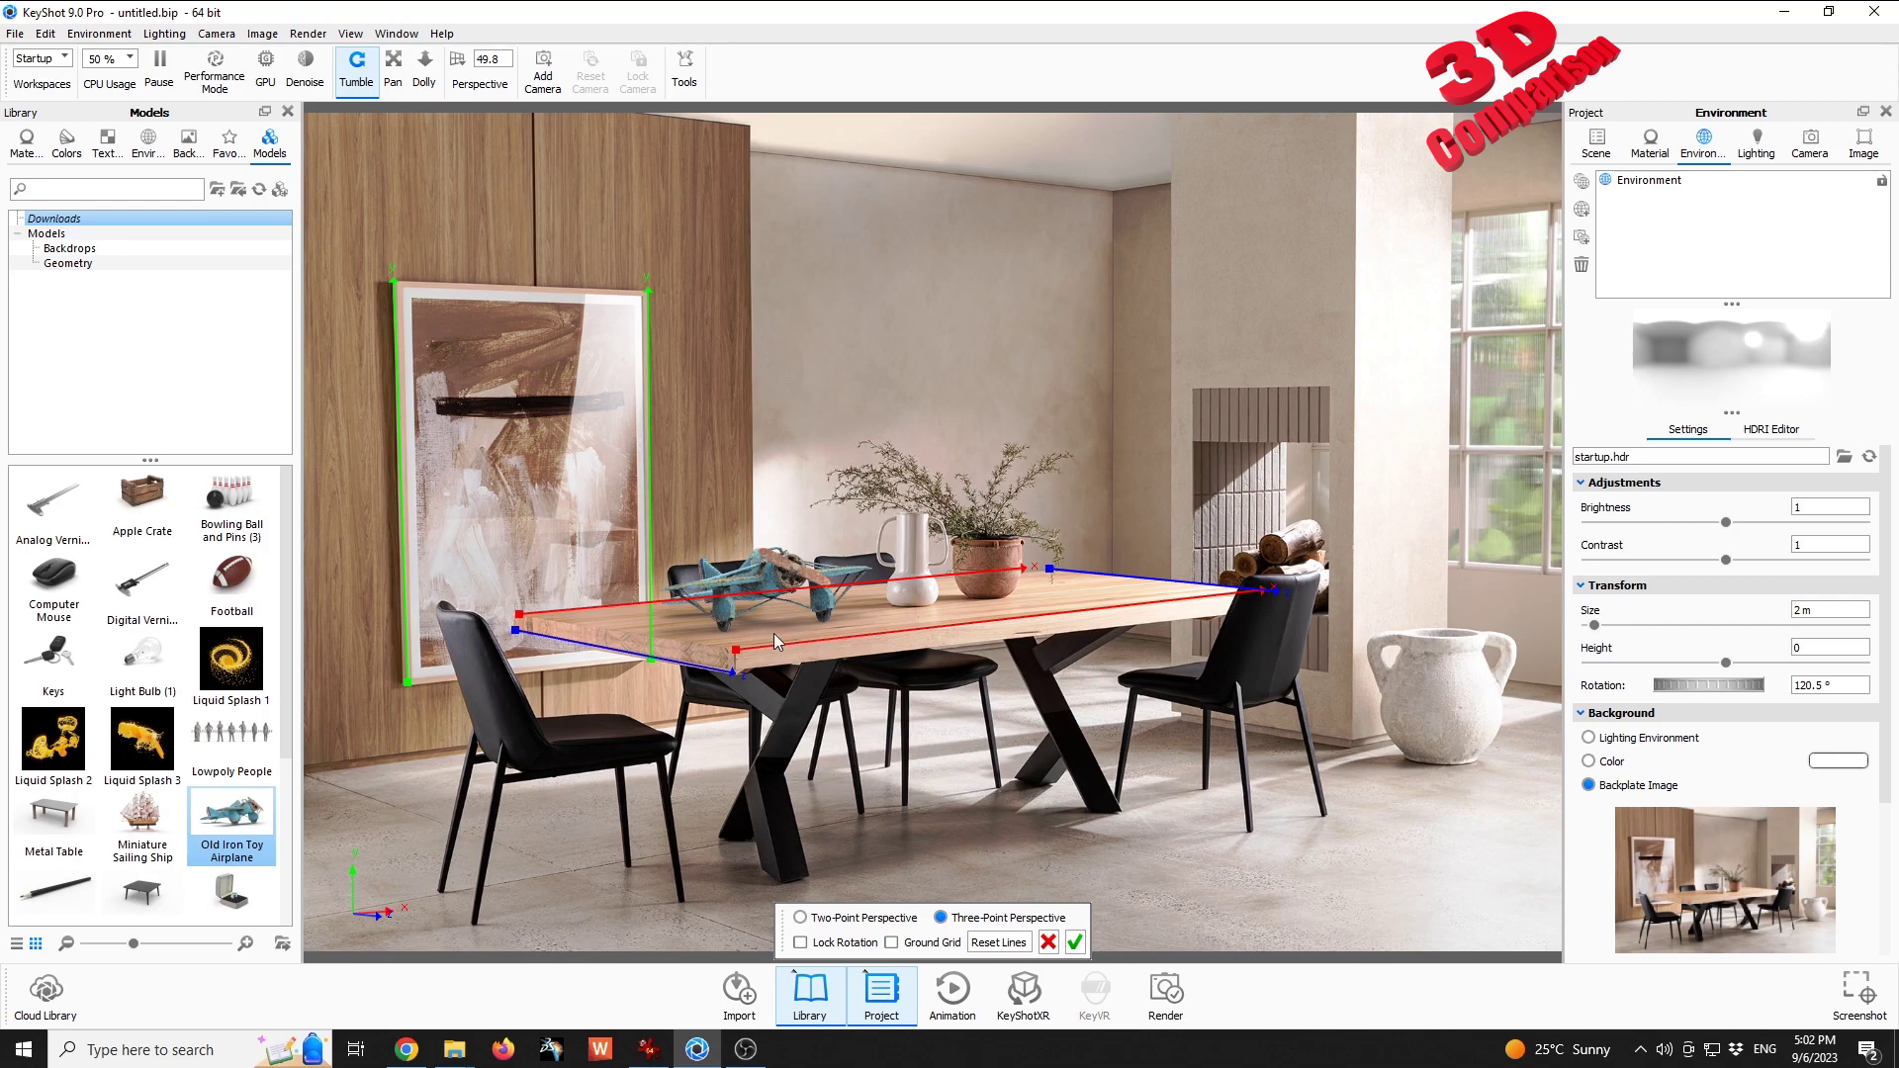
drag(1721, 685, 1688, 684)
Add another 1920 × 1280 still job and process the queue, watching it reach 11%.
click(1167, 988)
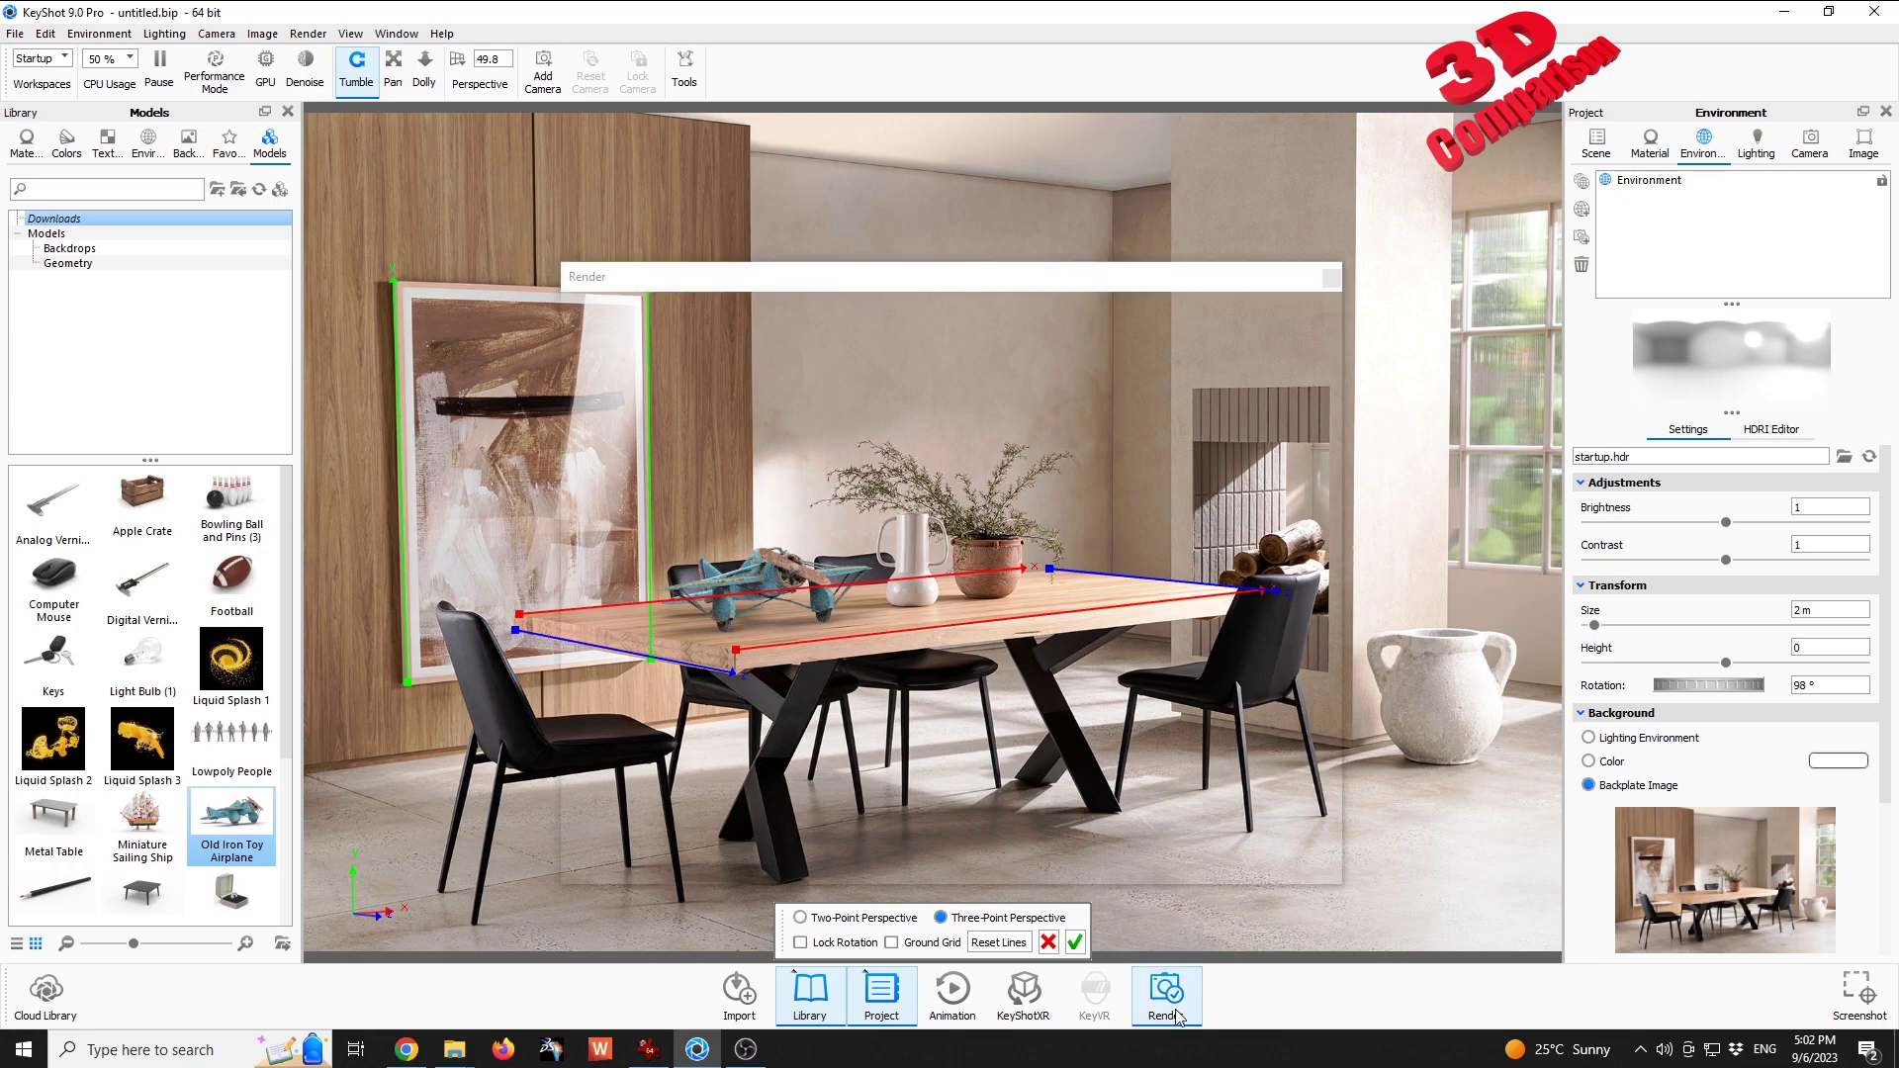
click(1254, 354)
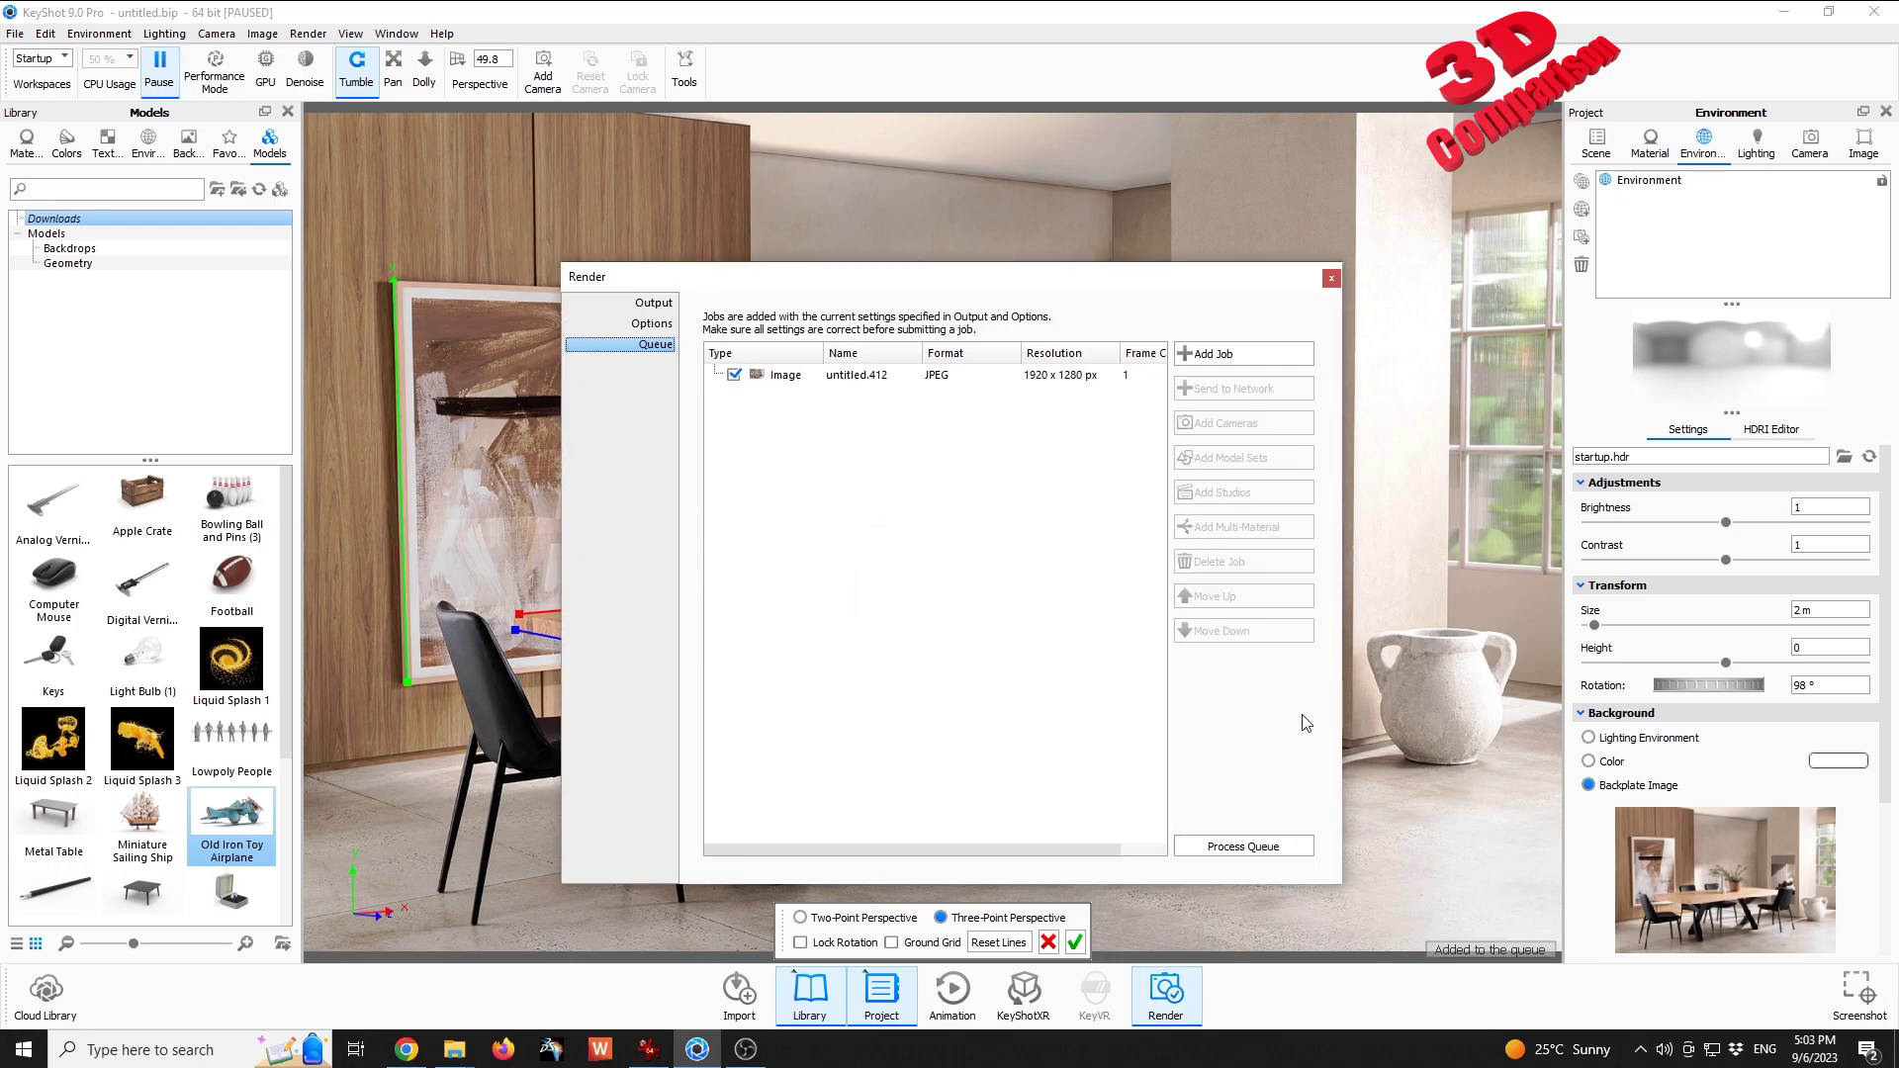
click(1258, 845)
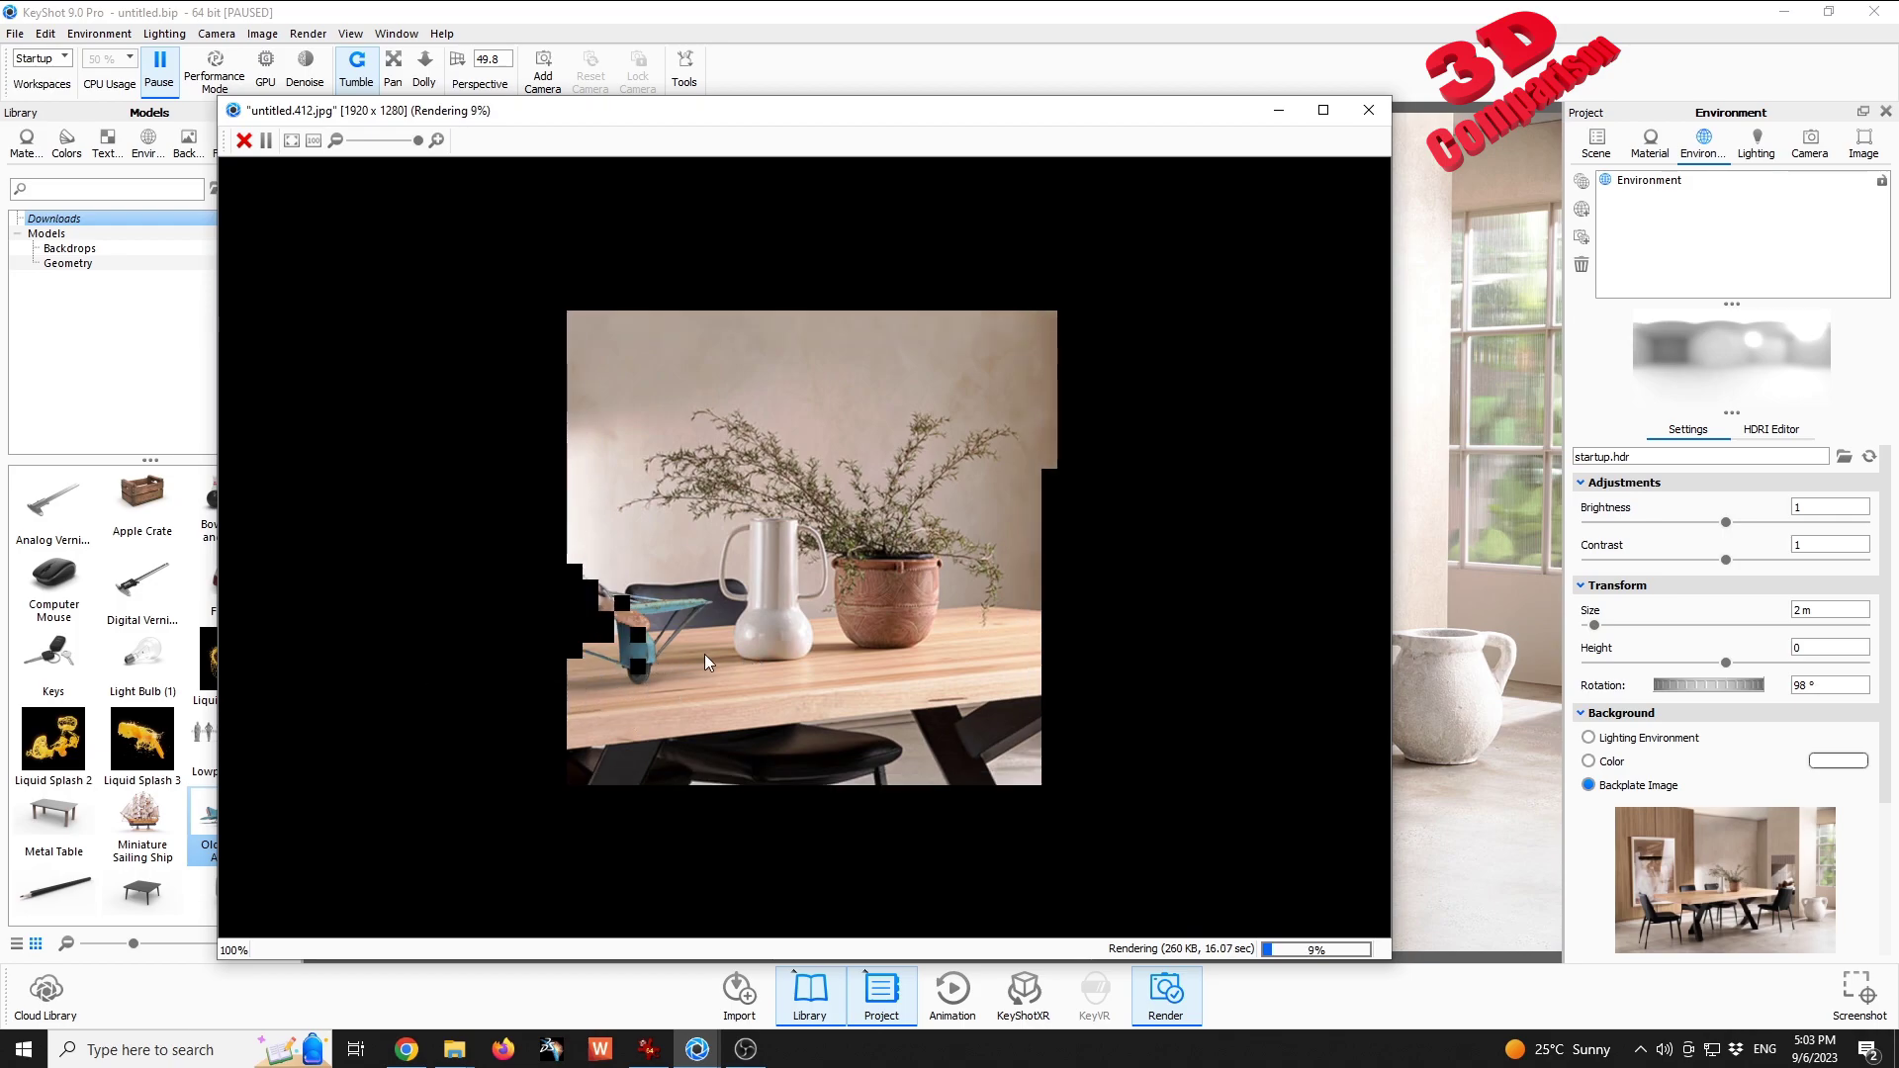
drag(670, 666, 710, 662)
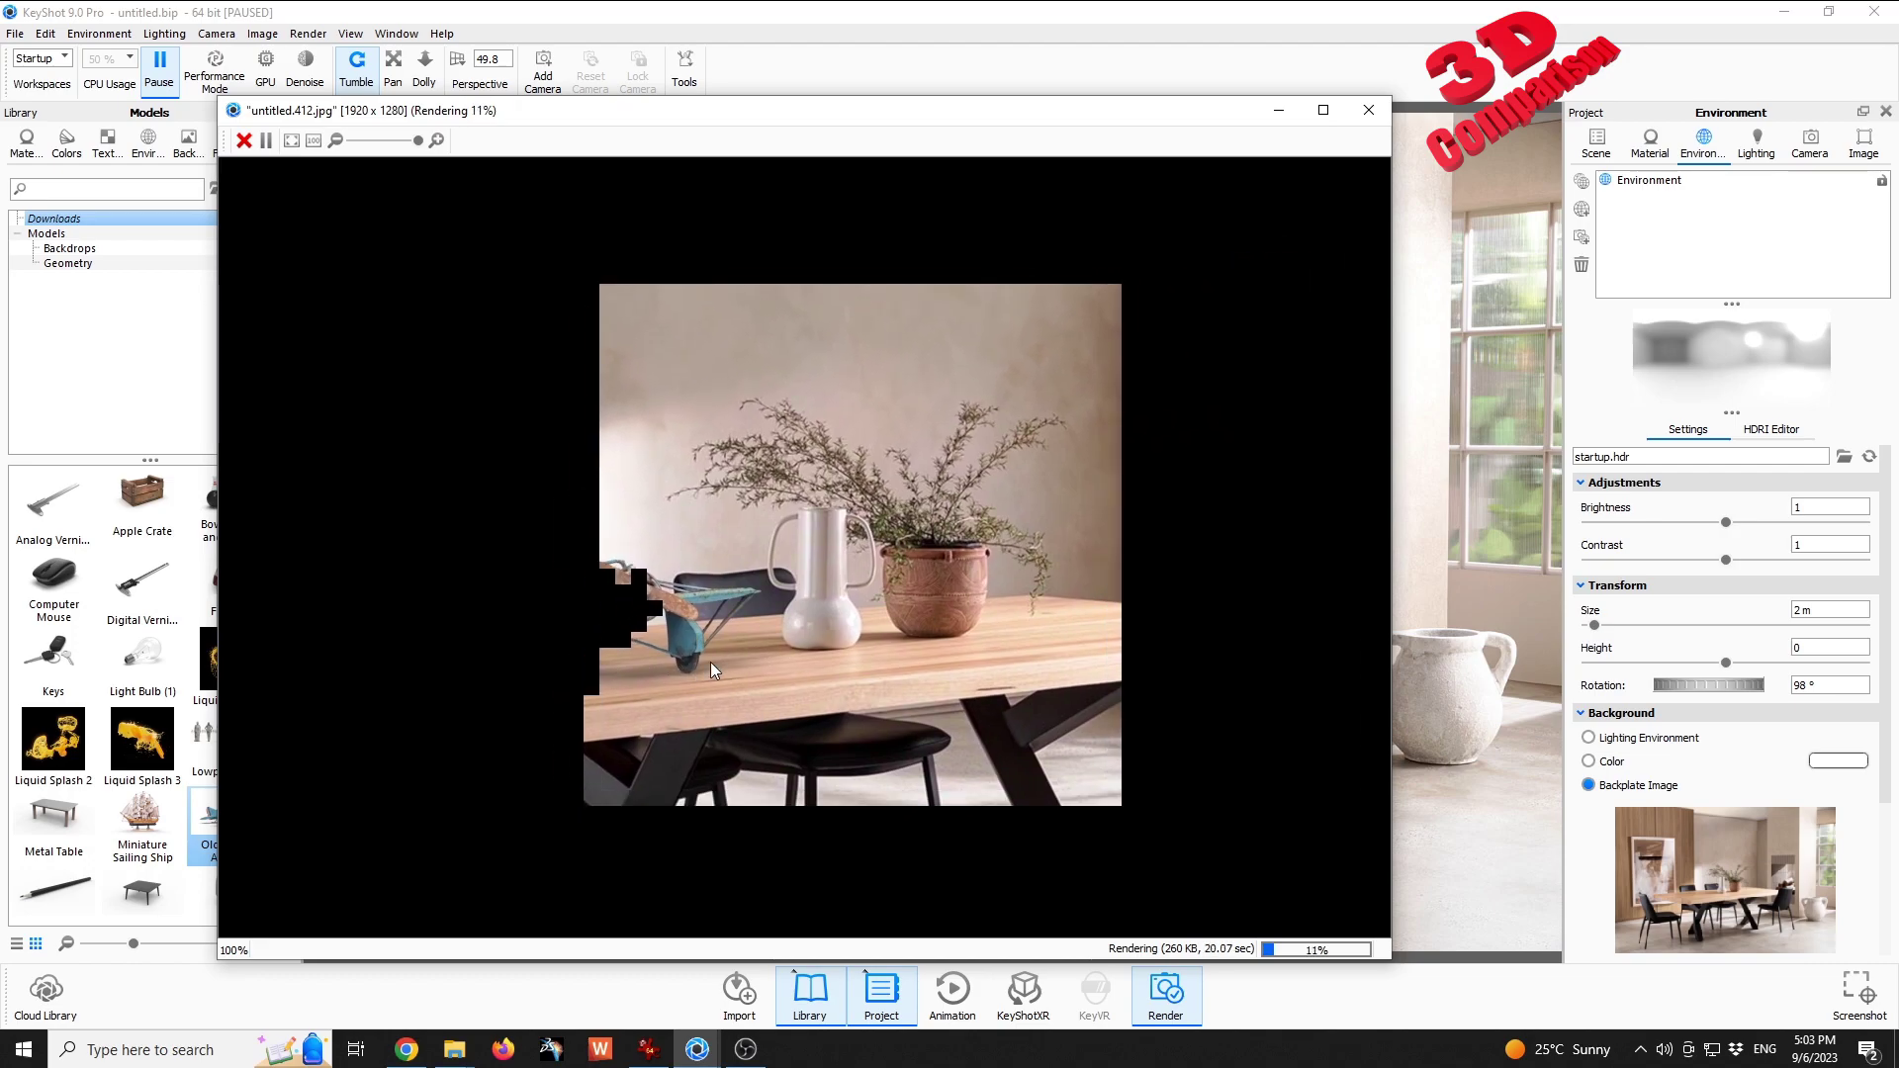